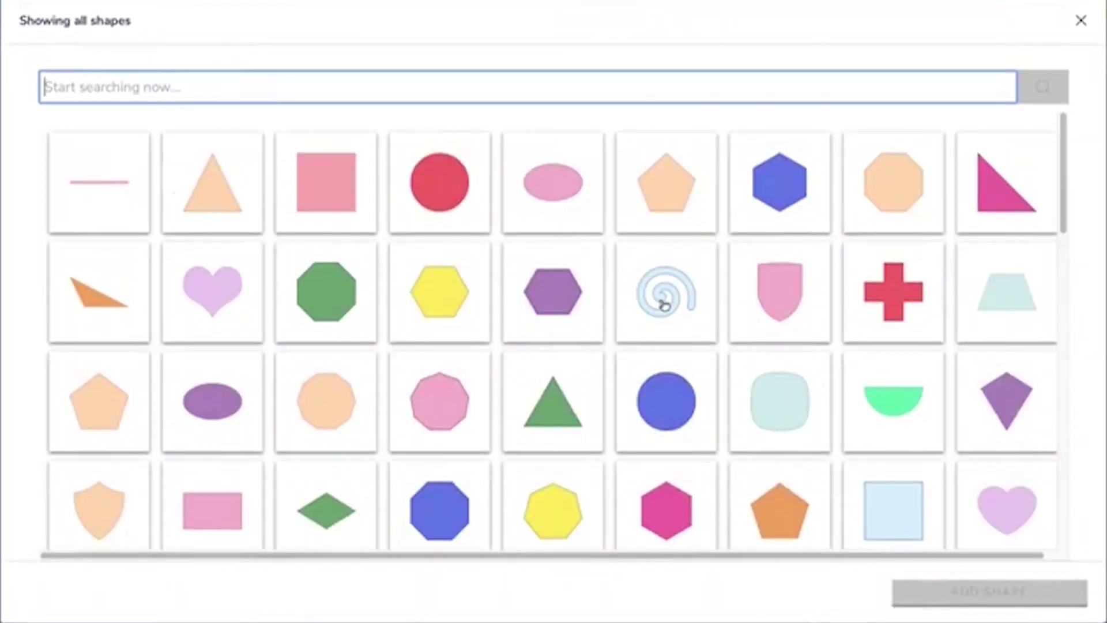
Add a dark blue spiral shape with a thicker outline, then delete it
click(660, 302)
click(1055, 293)
click(1013, 467)
drag(987, 477, 1003, 478)
click(1062, 105)
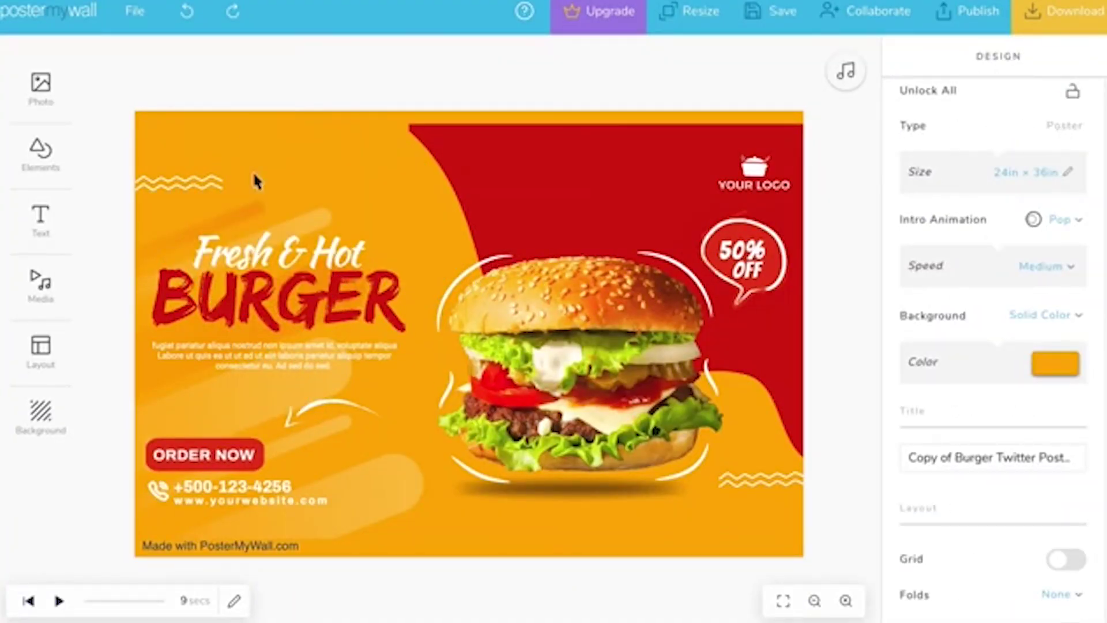
Delete the meter from the diabetes poster and undo the deletion
click(40, 151)
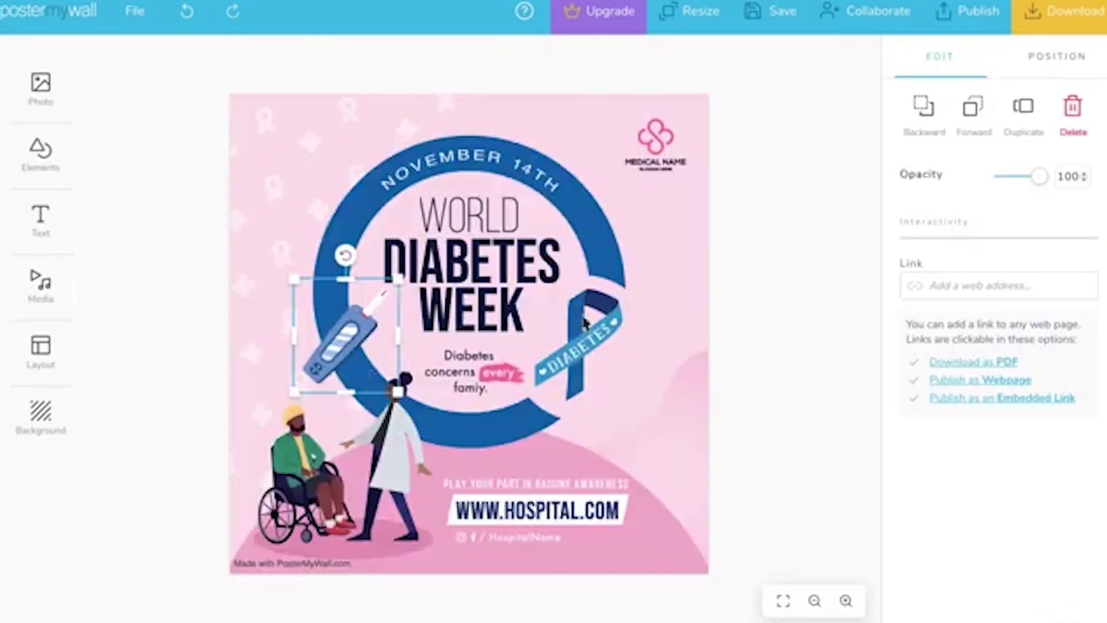
key(Delete)
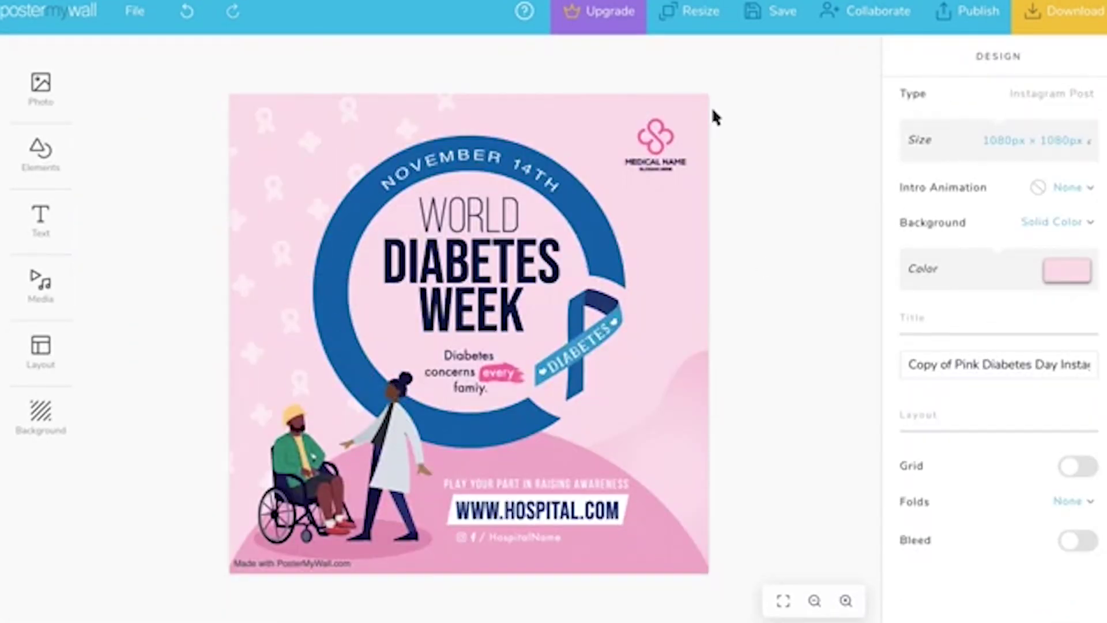
click(187, 11)
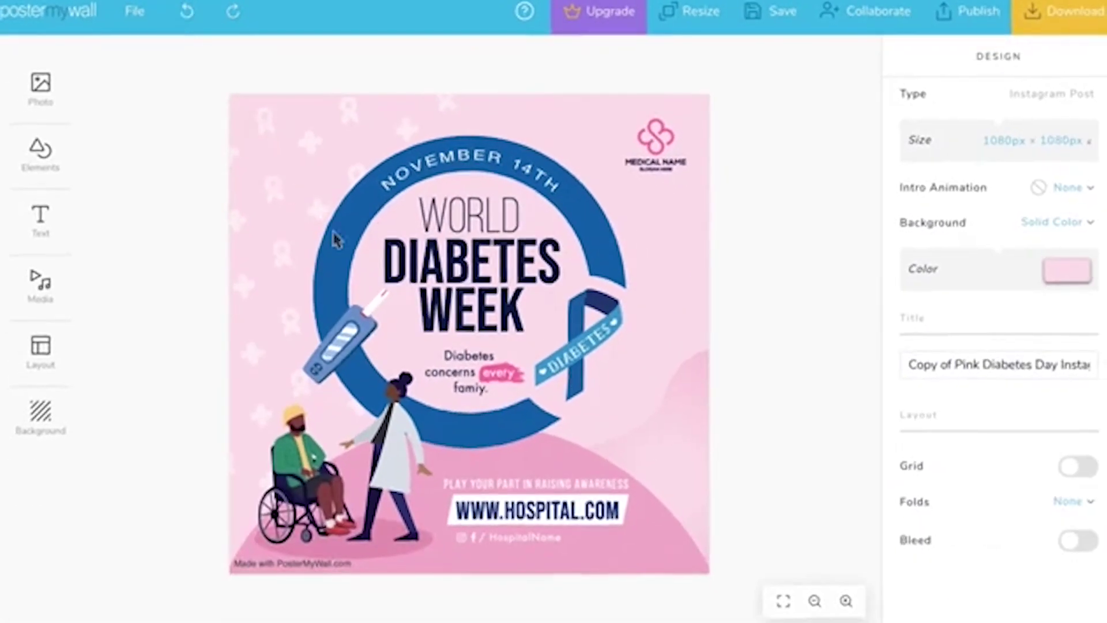
Change the WEEK text to DAY, drop a photo onto the design and save it
double_click(507, 369)
text(DAY)
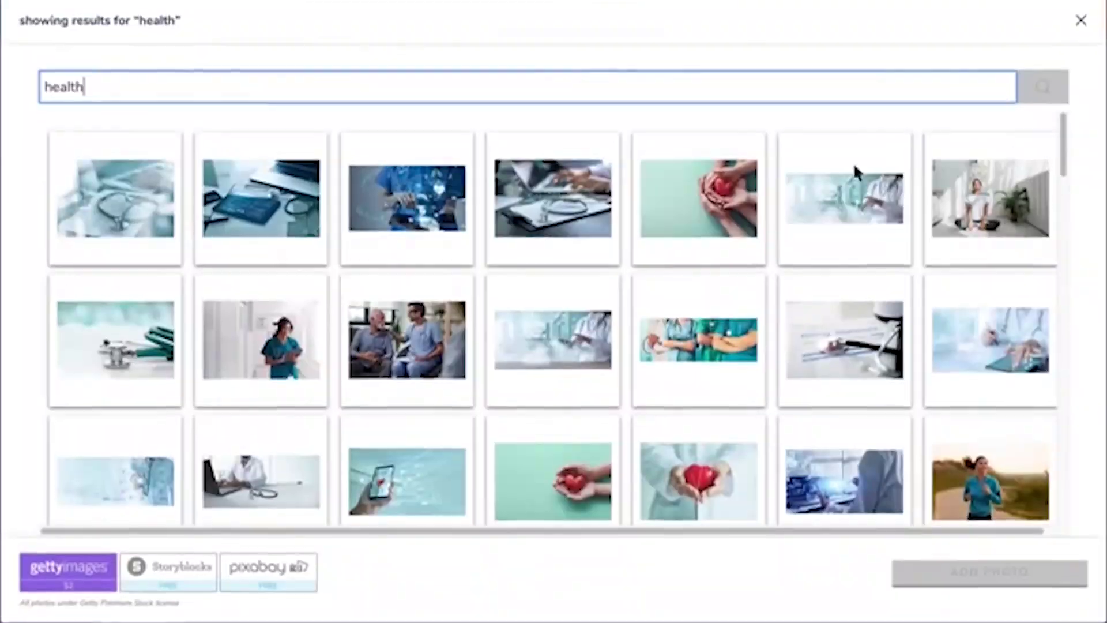
scroll(676, 170, down, 5)
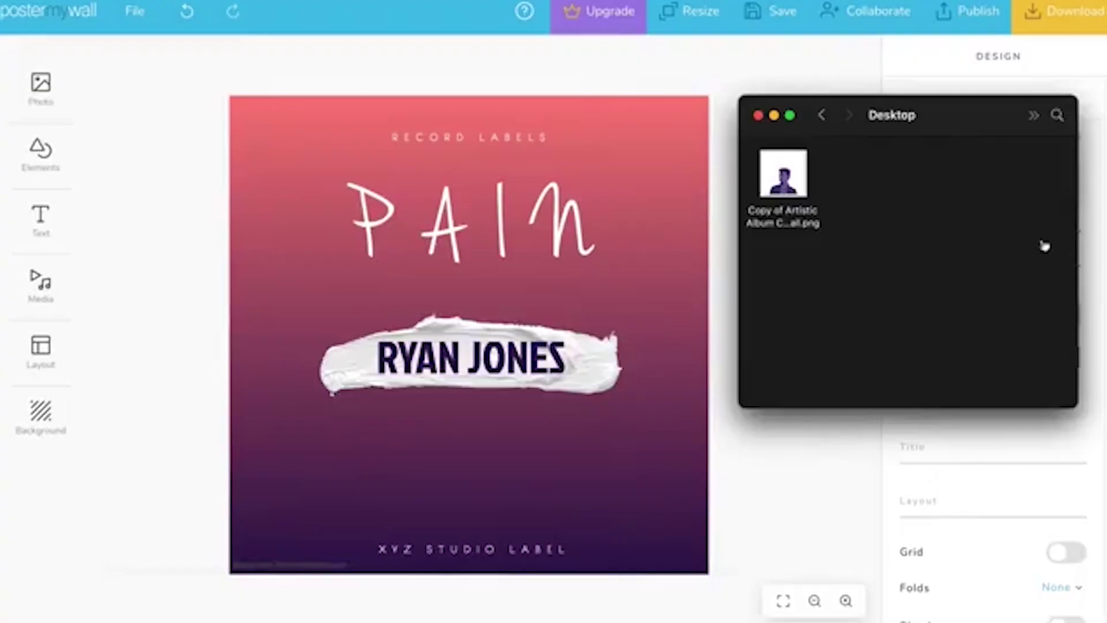
drag(782, 173, 679, 323)
click(776, 13)
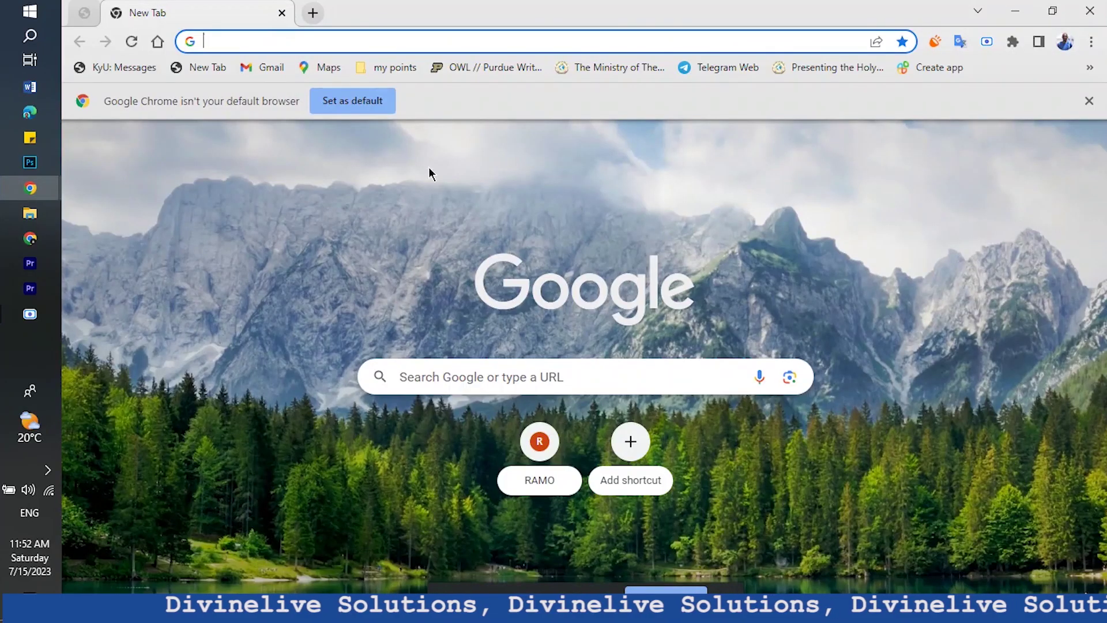
Search Google for postermywall and open the official PosterMyWall site
click(236, 45)
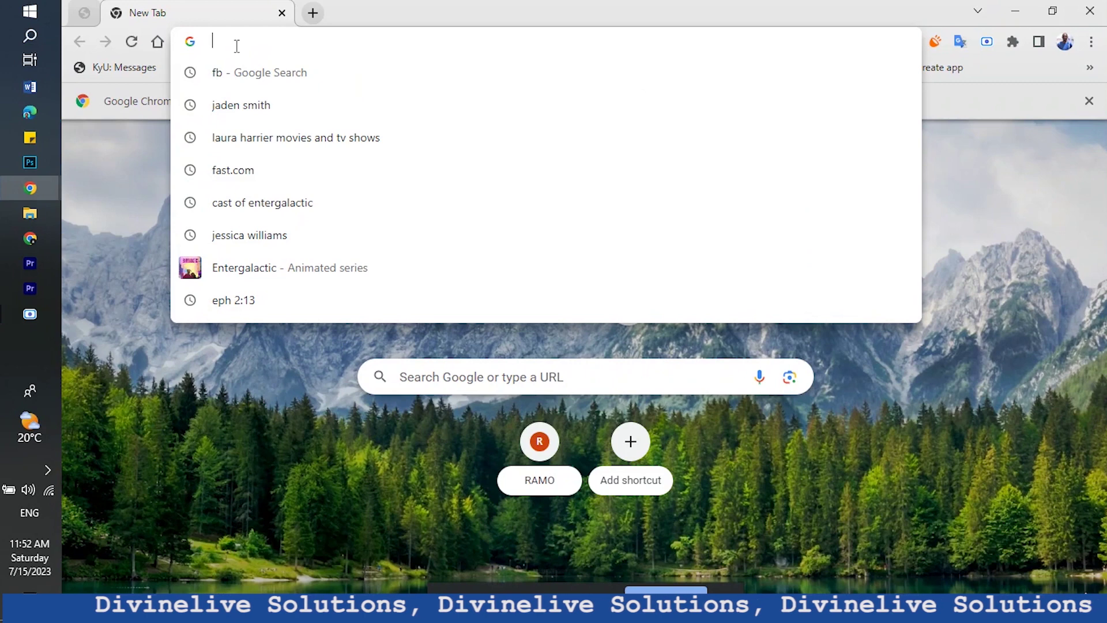
text(poster)
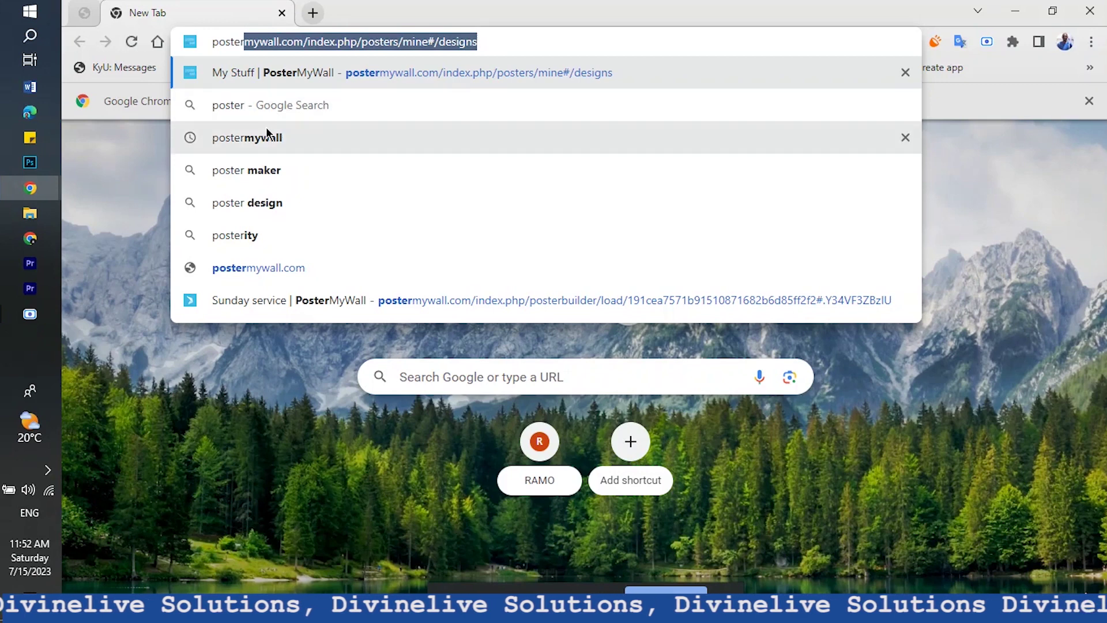
click(237, 140)
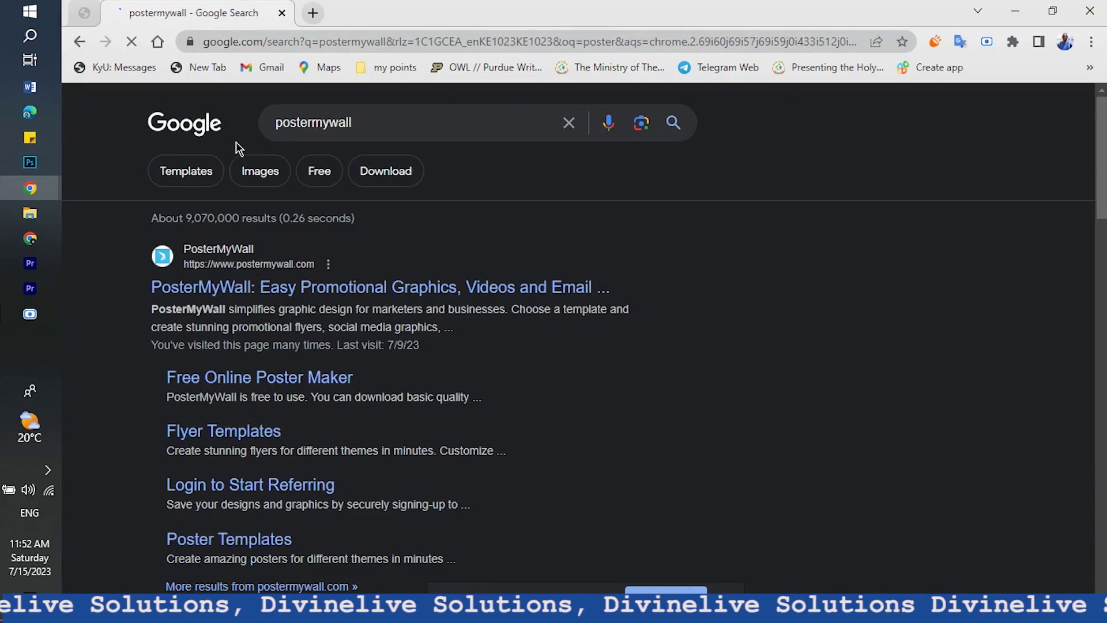
click(301, 288)
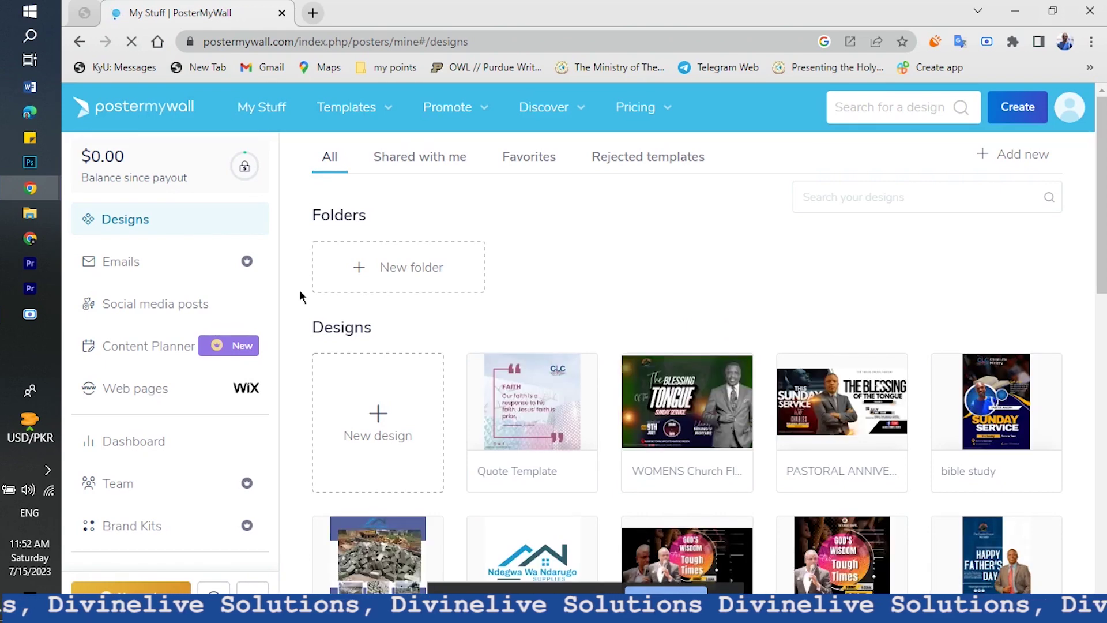
Scroll through the My Stuff designs, then search PosterMyWall templates for 'church'
scroll(526, 399, down, 10)
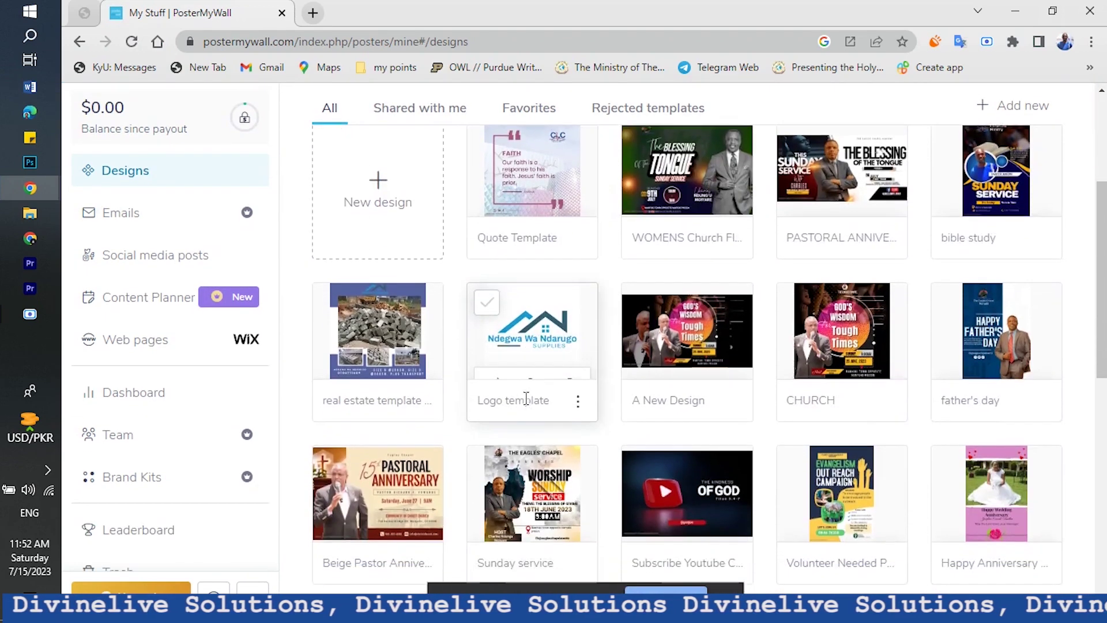
scroll(528, 391, down, 10)
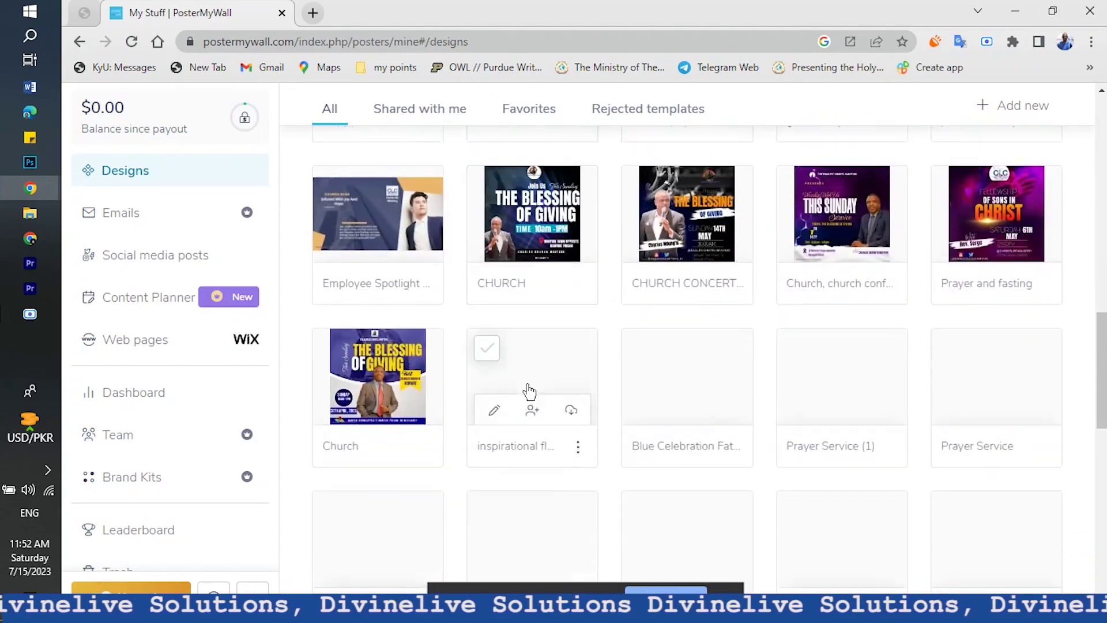
scroll(526, 384, down, 2)
scroll(527, 384, up, 20)
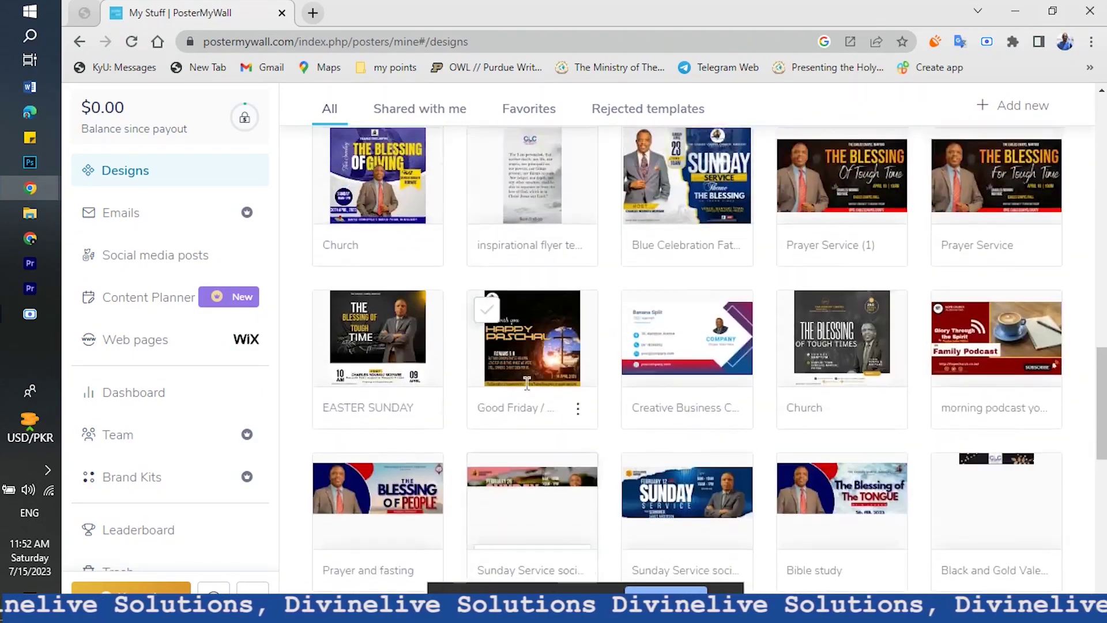
scroll(530, 392, up, 2)
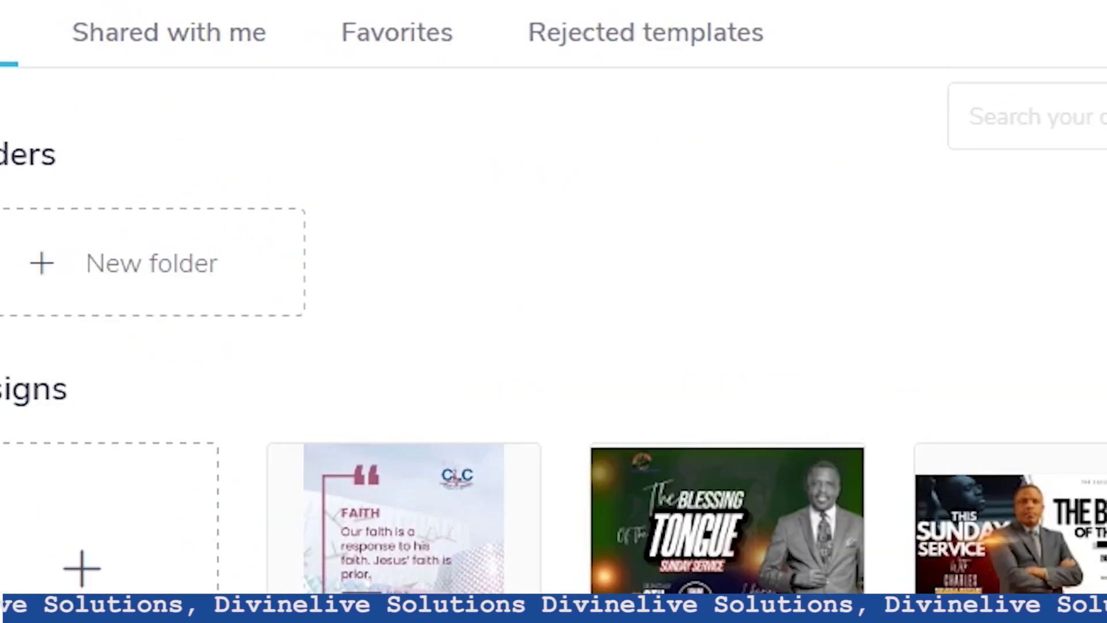
click(874, 105)
text(church)
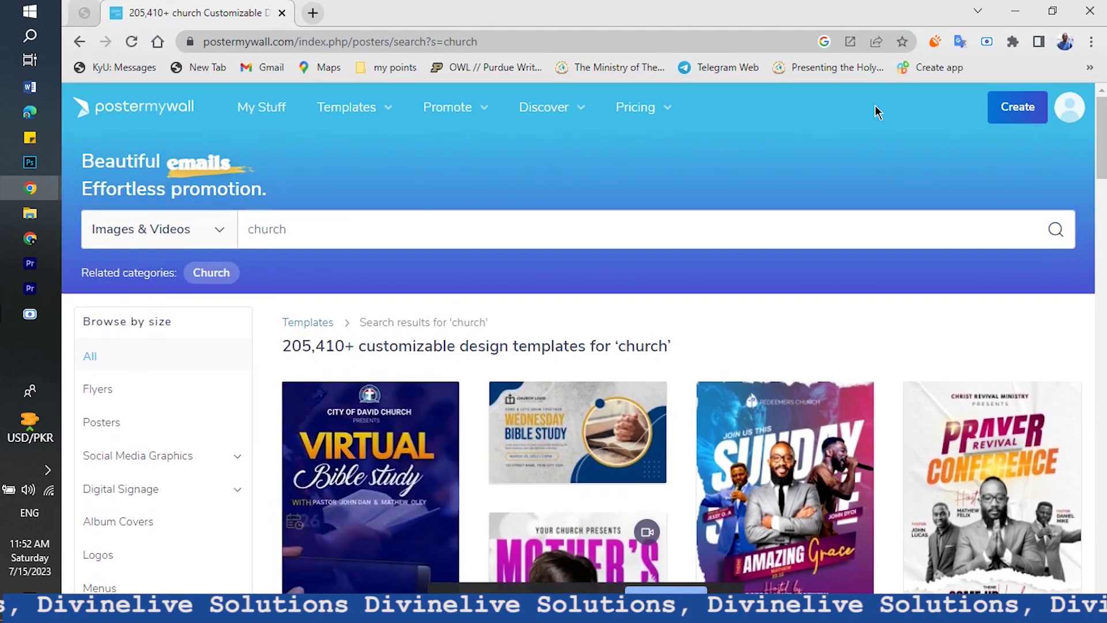
Set the result type filter to Images Only to exclude video templates
mouse_move(1065, 117)
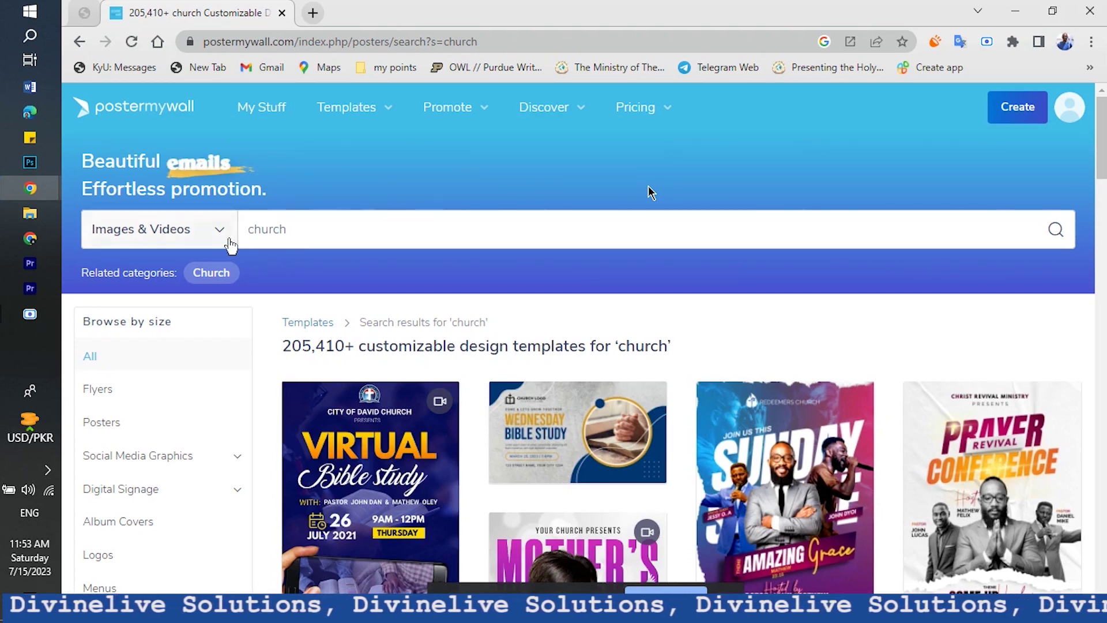
click(230, 241)
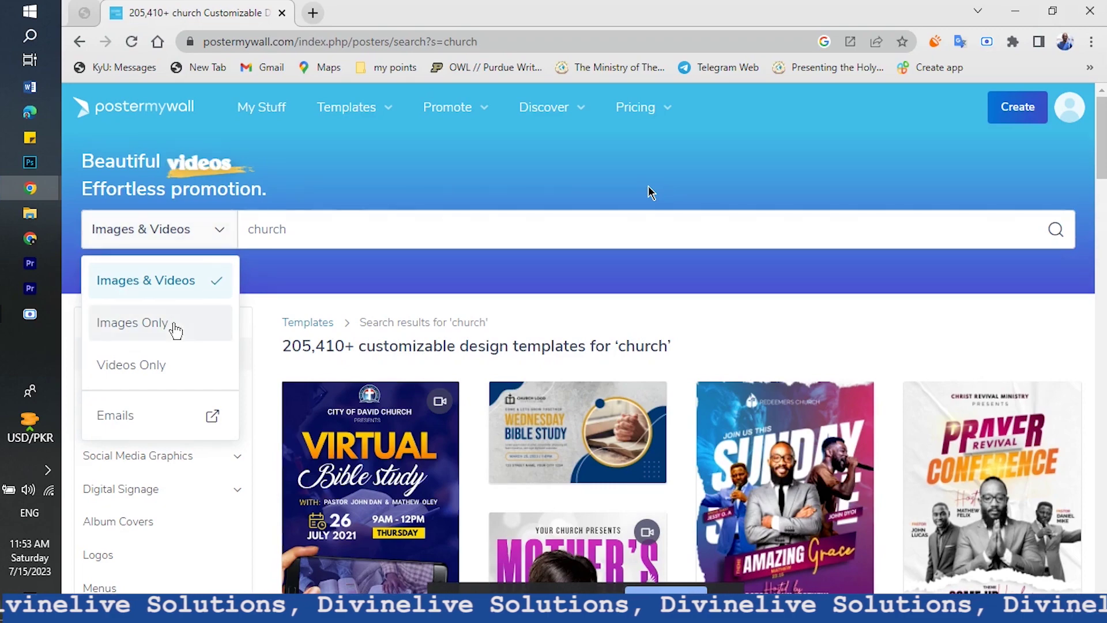
click(172, 326)
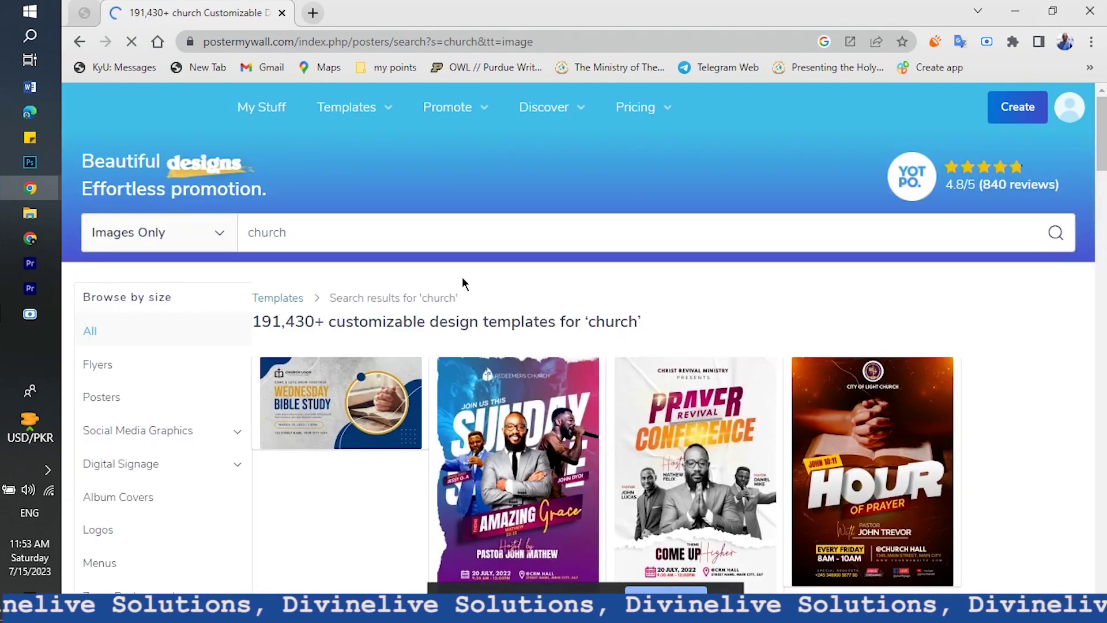
Scroll down the image-only church results until the Revival Worship flyer appears
scroll(717, 291, down, 5)
scroll(715, 291, down, 15)
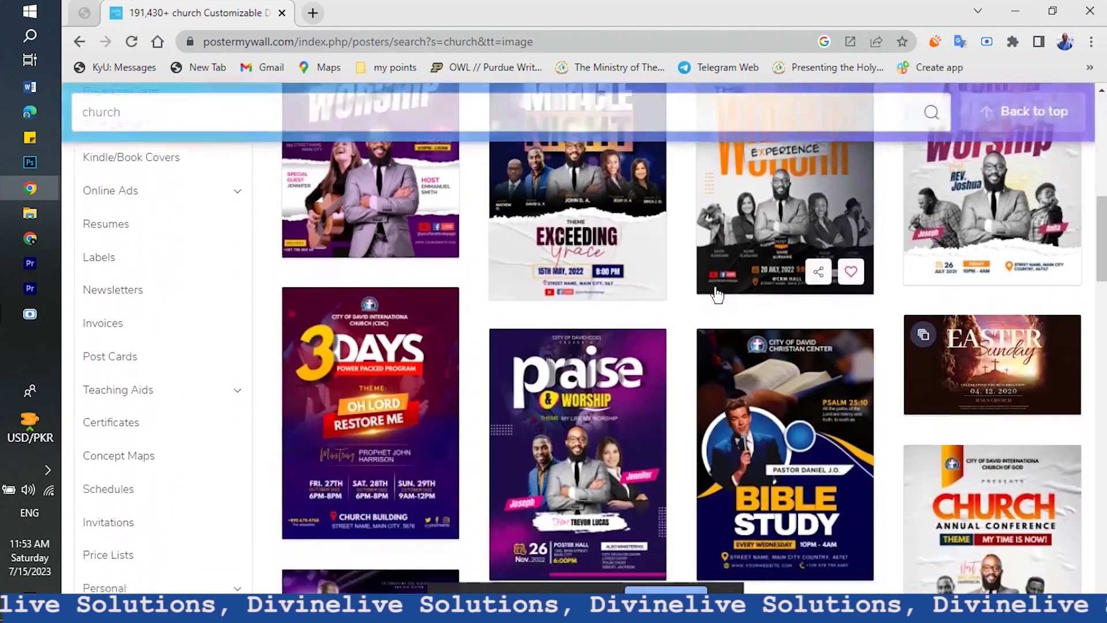
scroll(717, 295, down, 10)
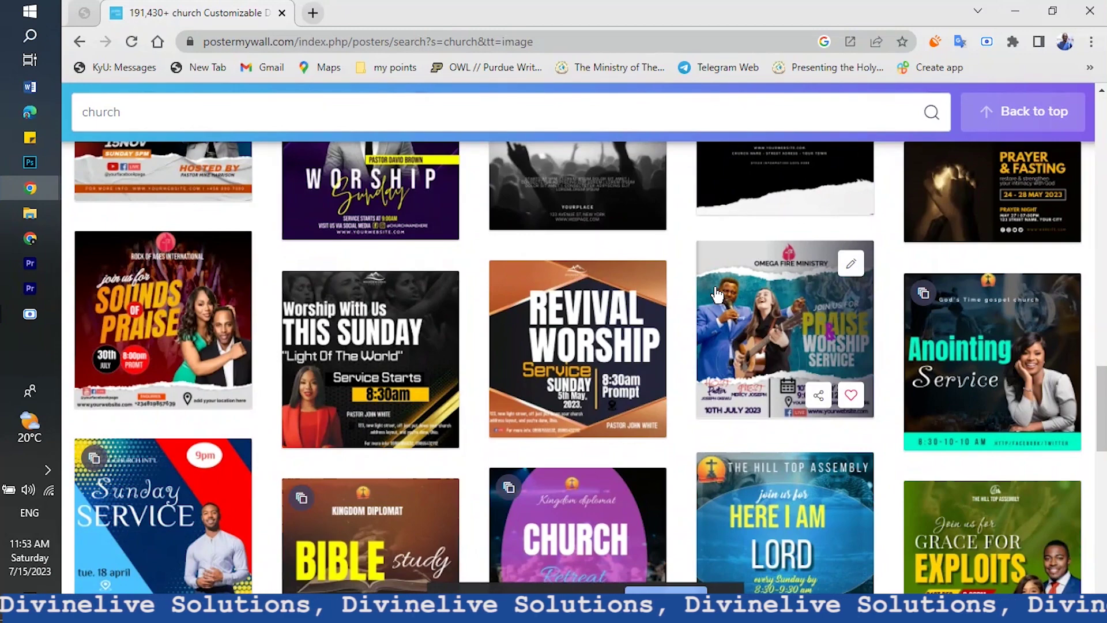
scroll(716, 295, down, 8)
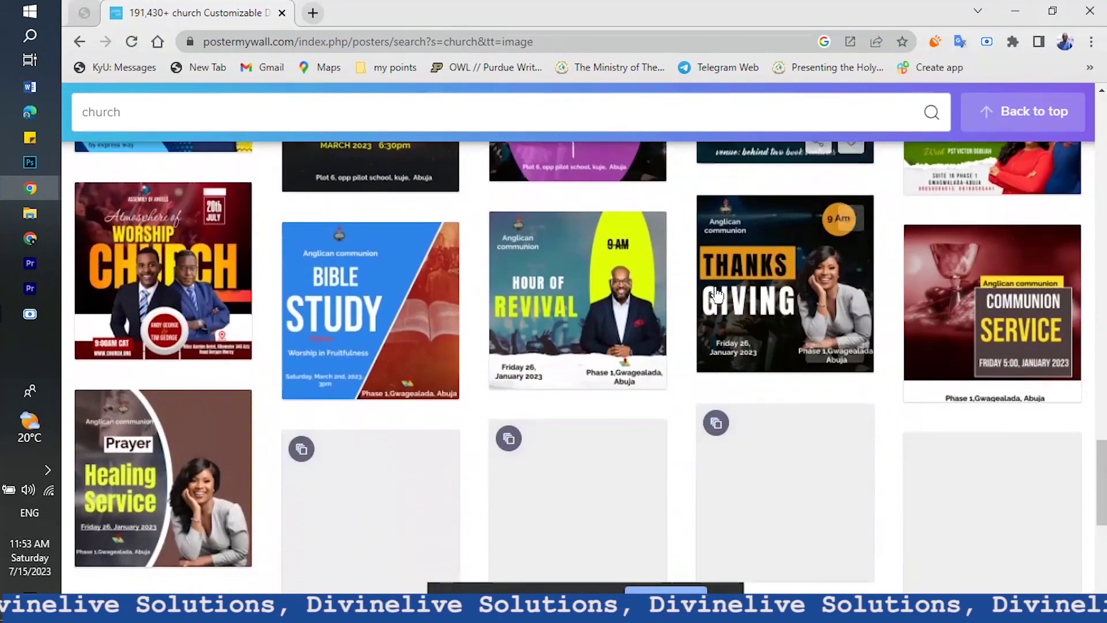
scroll(717, 294, up, 2)
scroll(717, 295, down, 8)
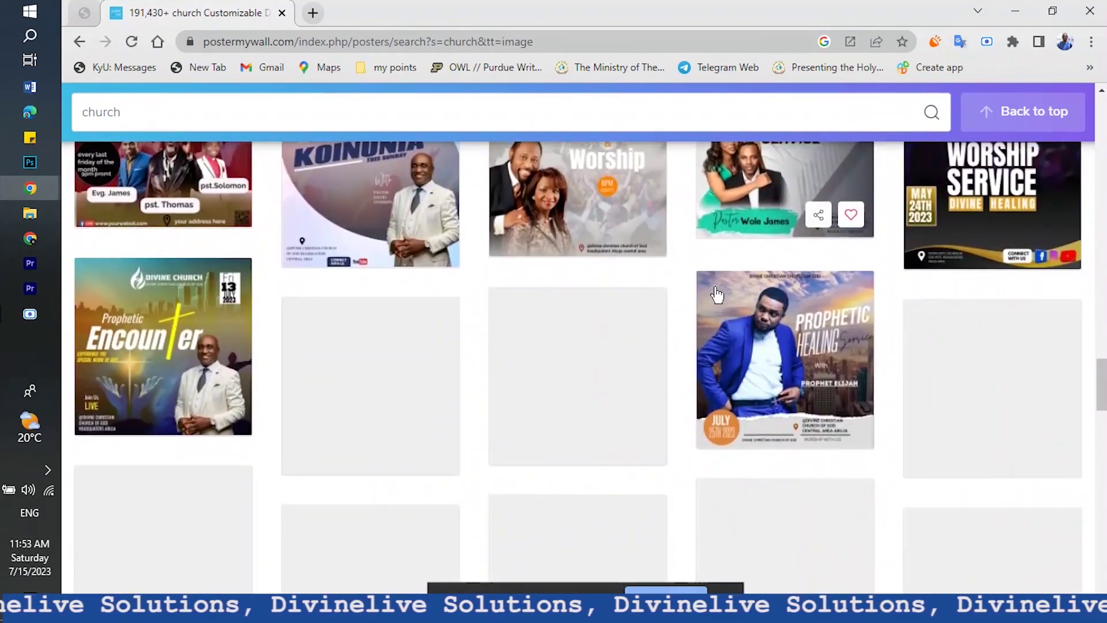
scroll(716, 294, down, 10)
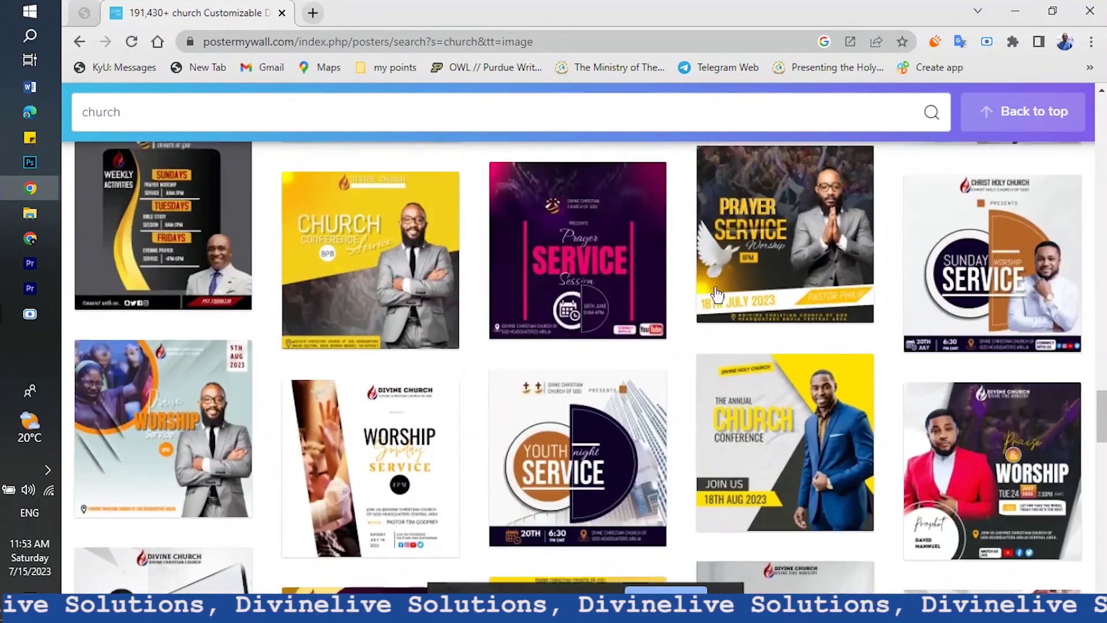
scroll(716, 295, down, 15)
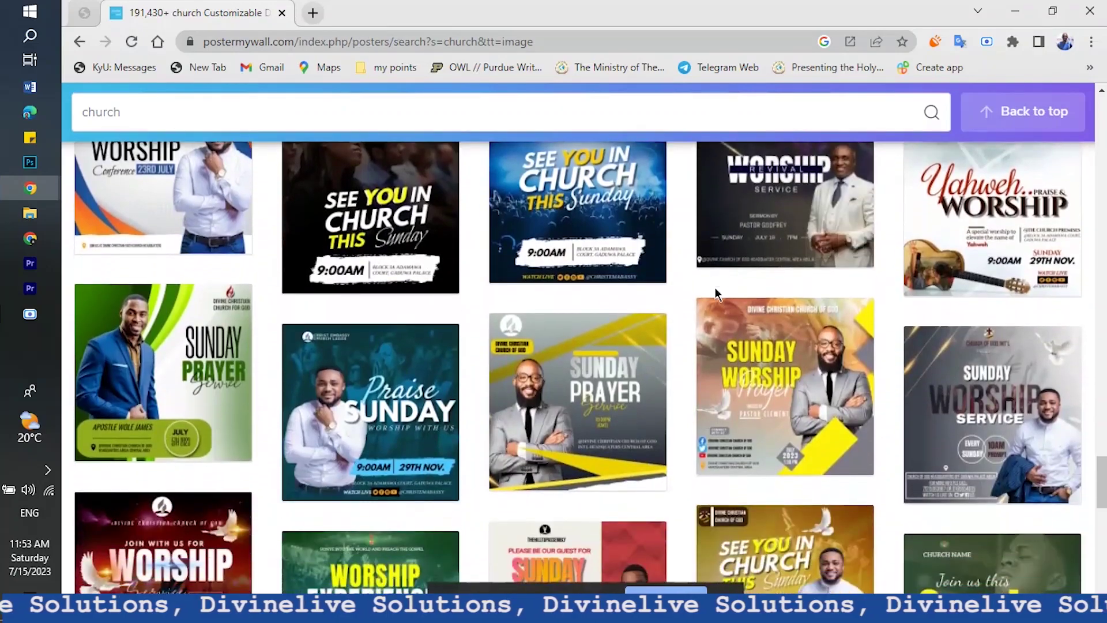
scroll(715, 294, down, 10)
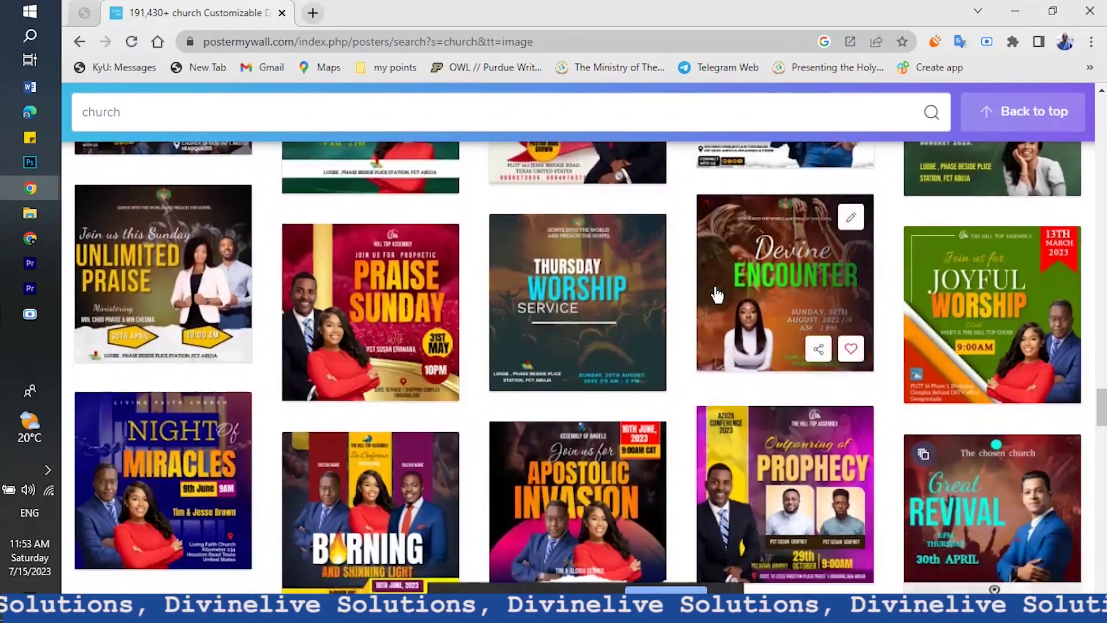
scroll(716, 295, down, 15)
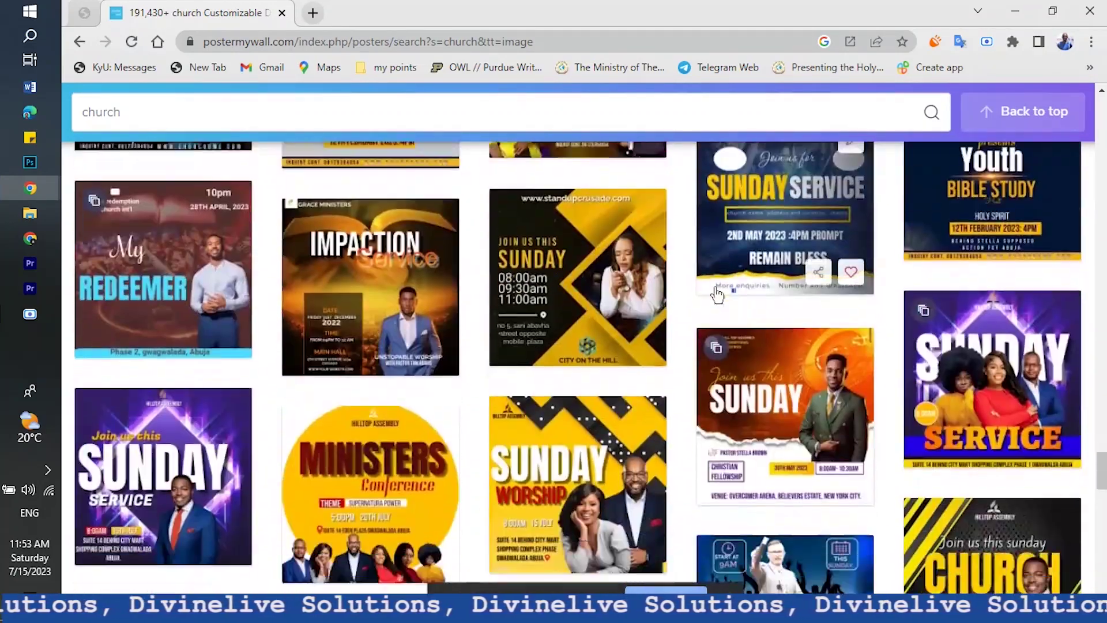
scroll(717, 294, down, 10)
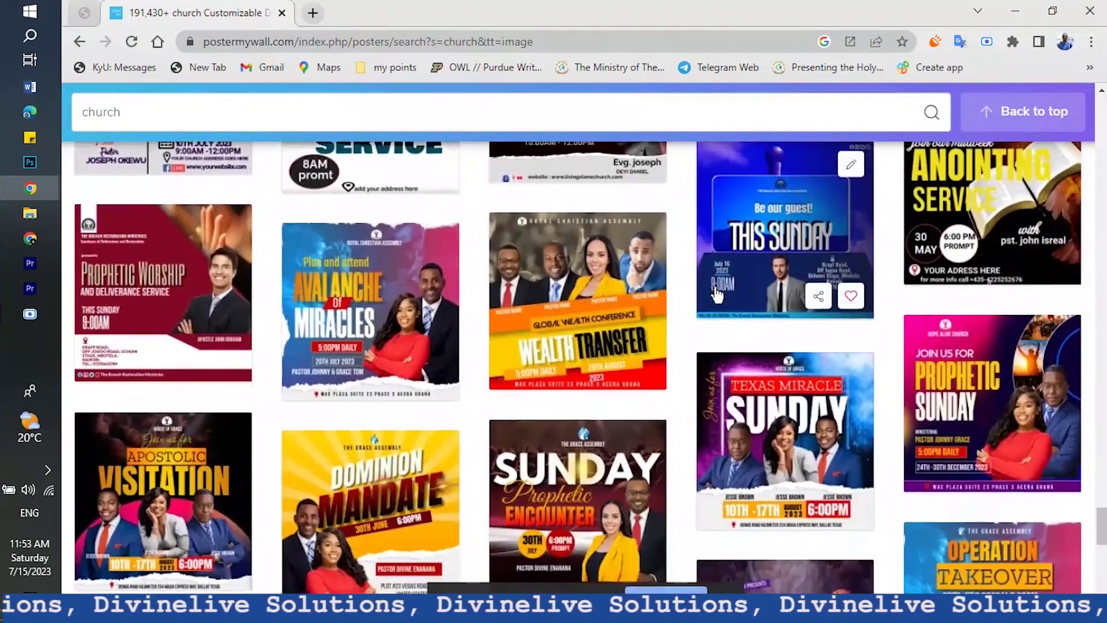
scroll(717, 295, down, 12)
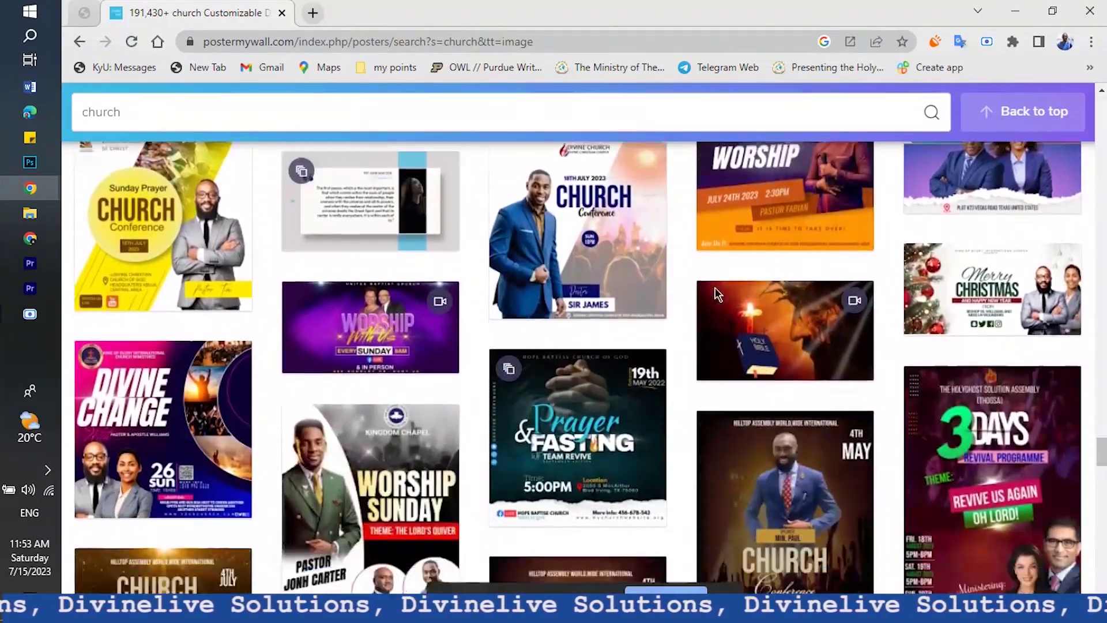
scroll(717, 295, down, 10)
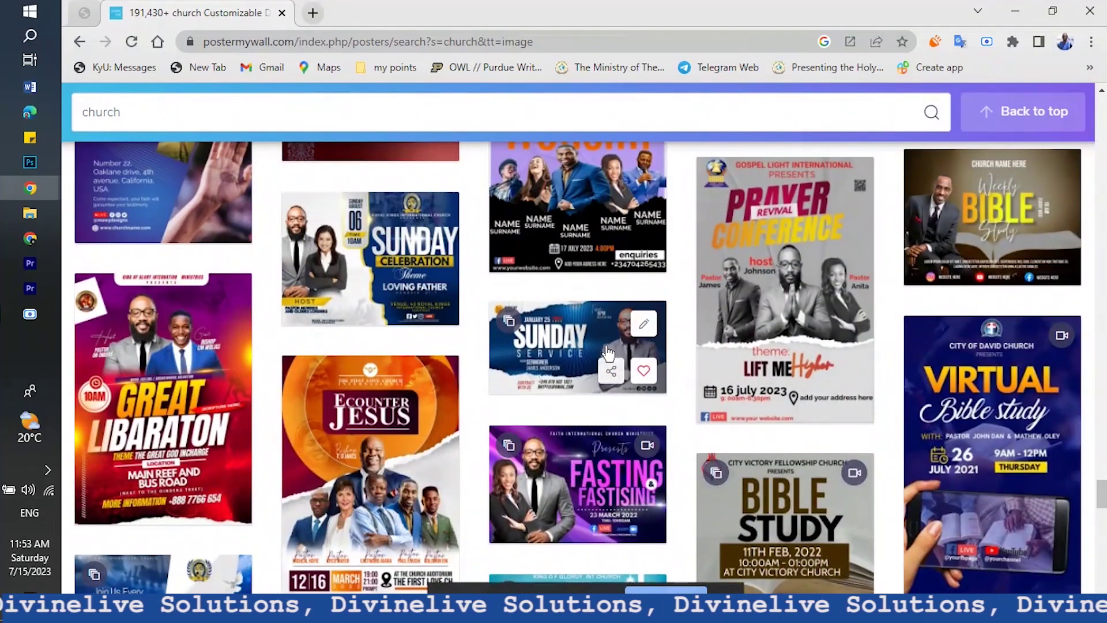
scroll(661, 396, down, 10)
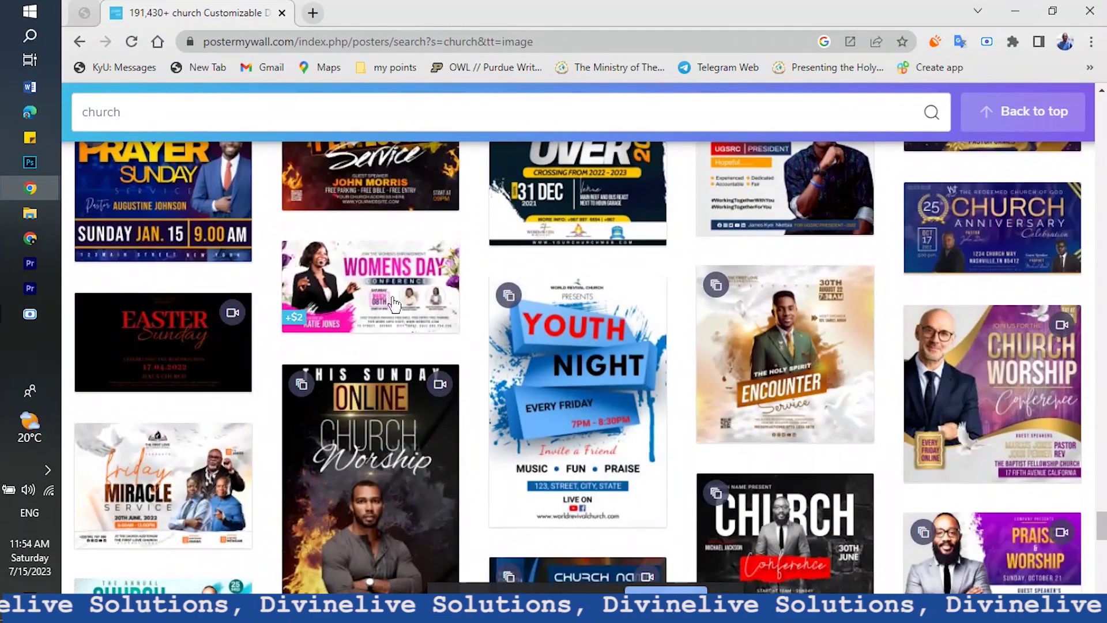
scroll(551, 375, down, 4)
scroll(556, 449, down, 4)
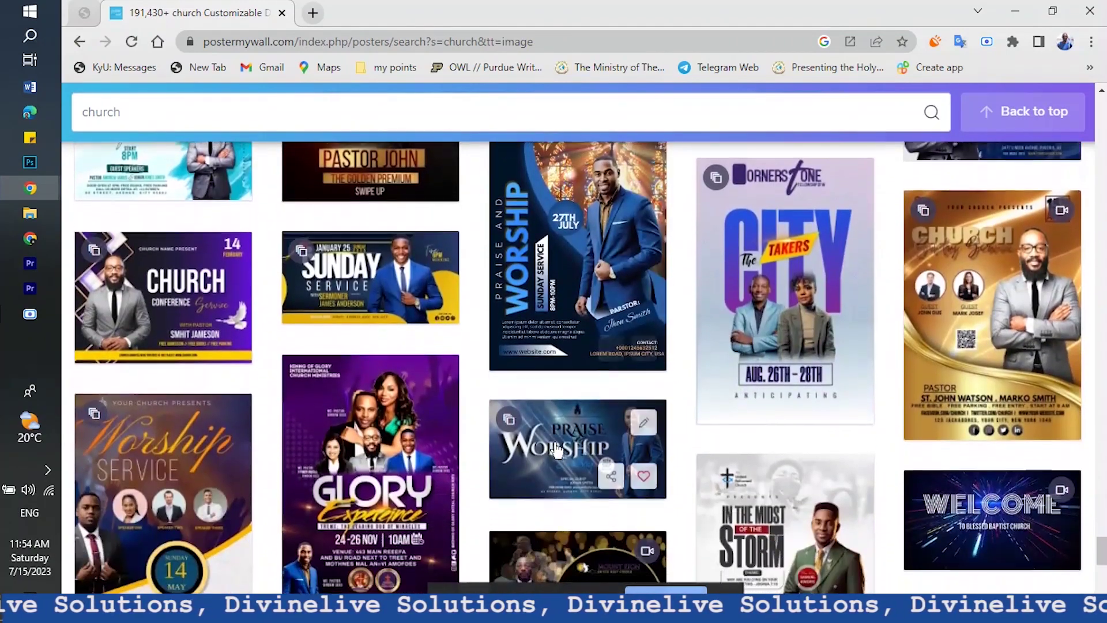
scroll(557, 449, down, 2)
scroll(557, 449, down, 6)
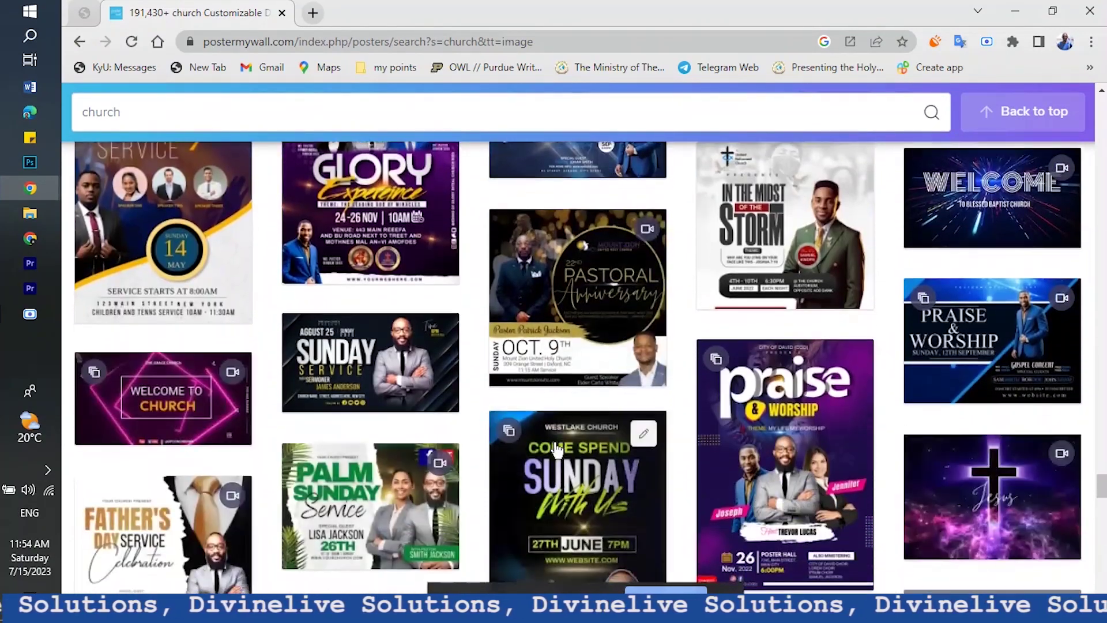
scroll(556, 450, down, 7)
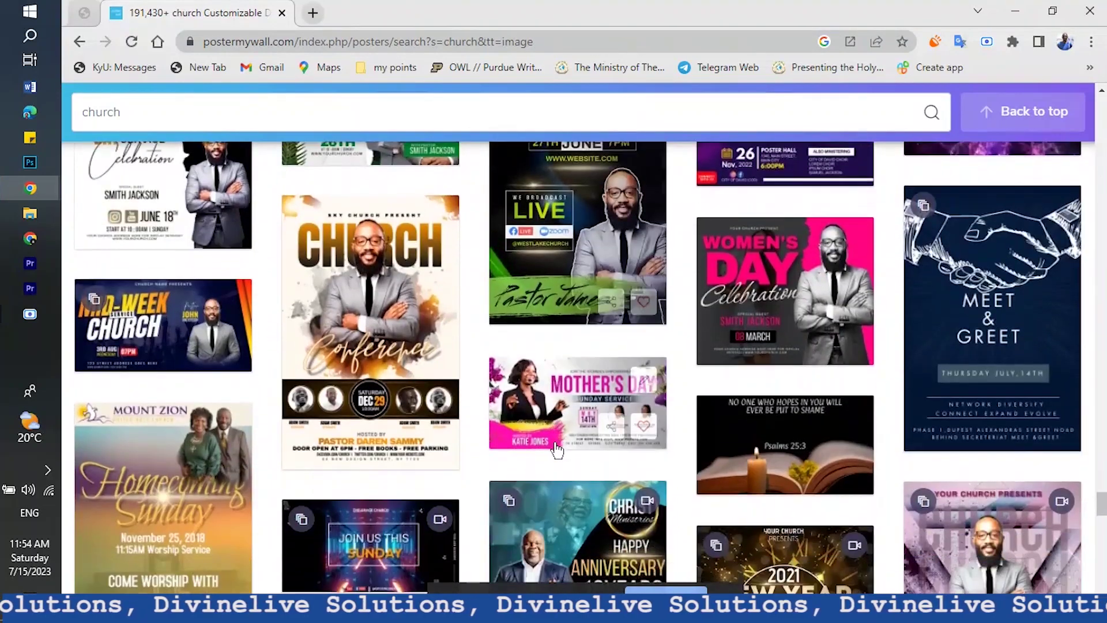
scroll(556, 450, down, 6)
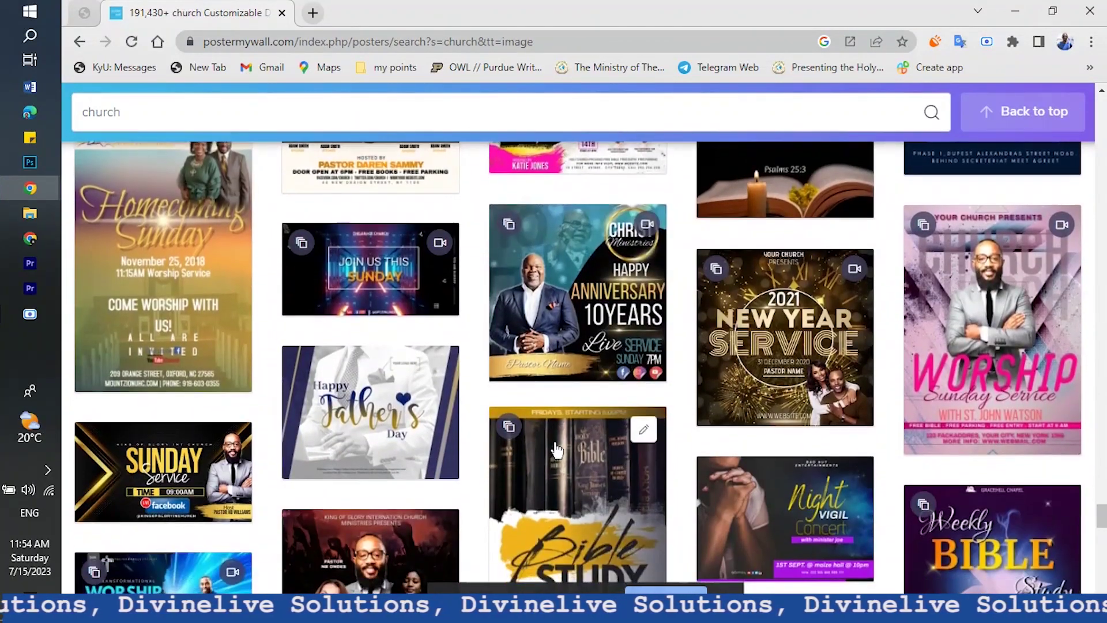
scroll(556, 450, down, 5)
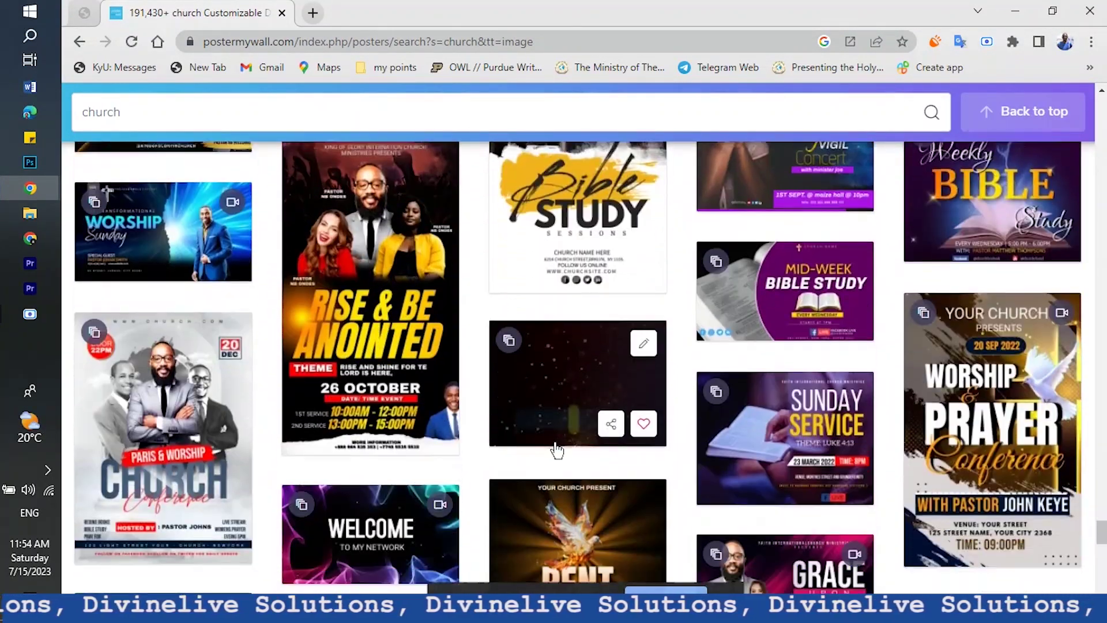
scroll(556, 450, down, 6)
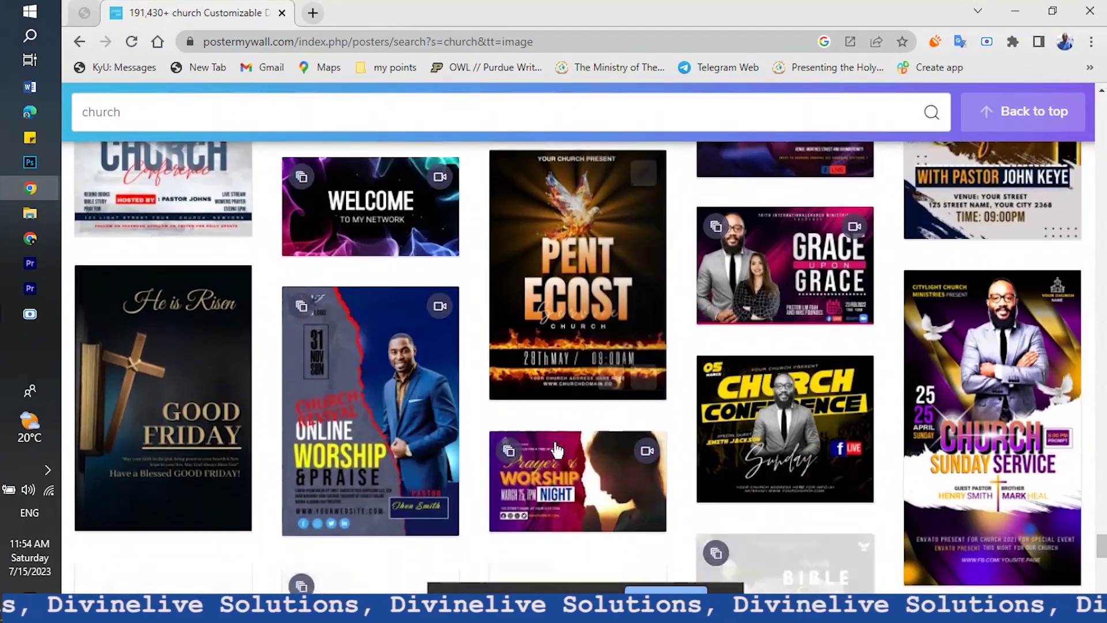
scroll(556, 450, down, 6)
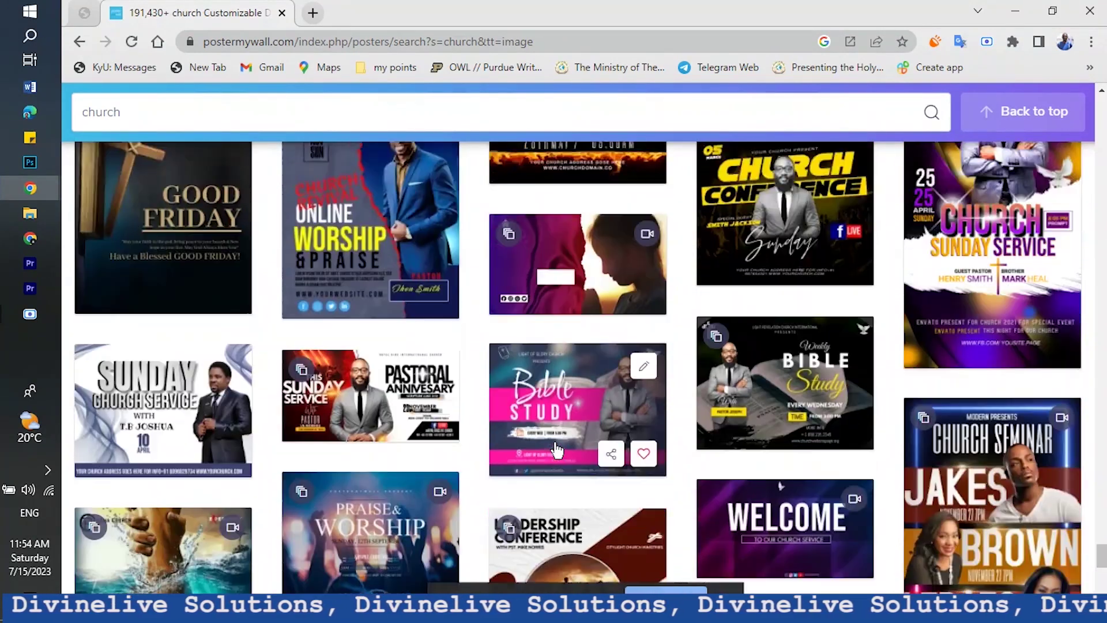
scroll(556, 450, down, 3)
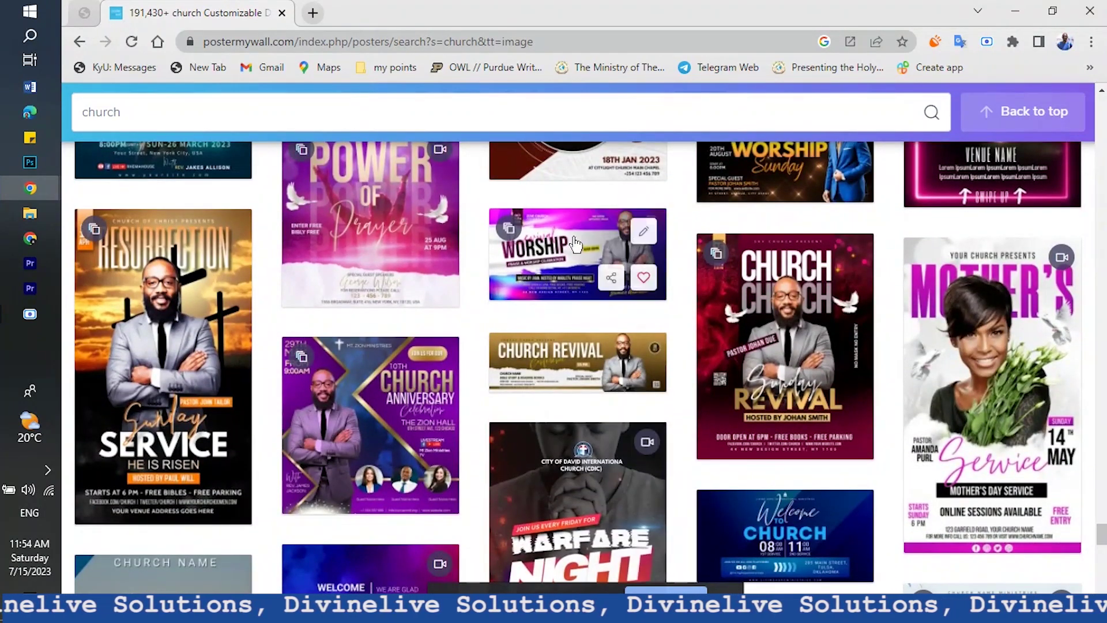
Preview the Revival Worship template and open a copy with Edit Design
click(555, 282)
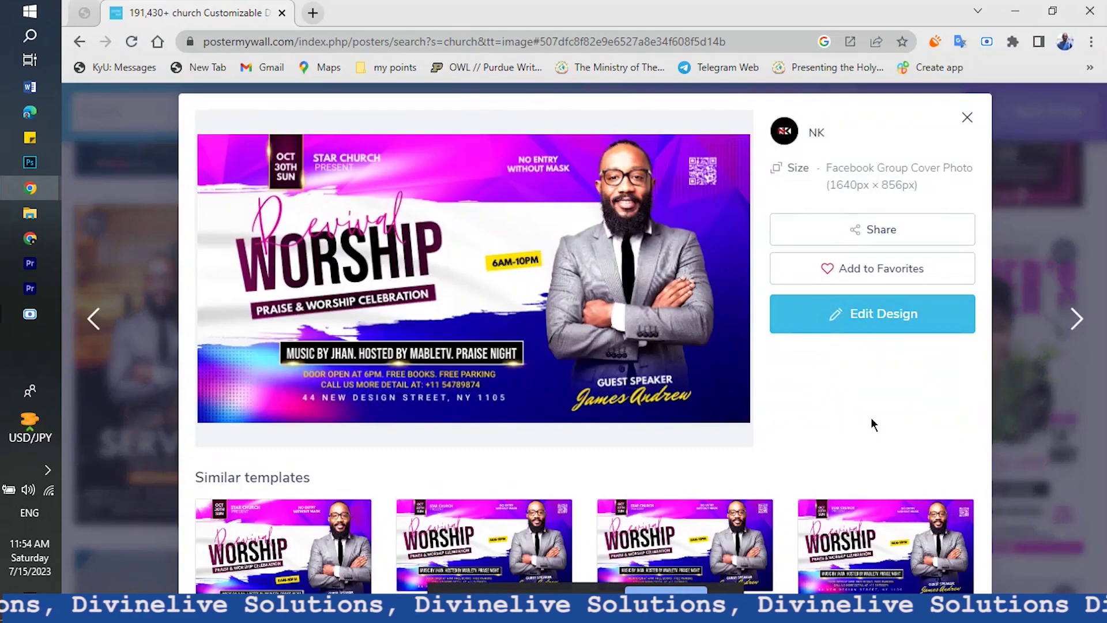
click(884, 321)
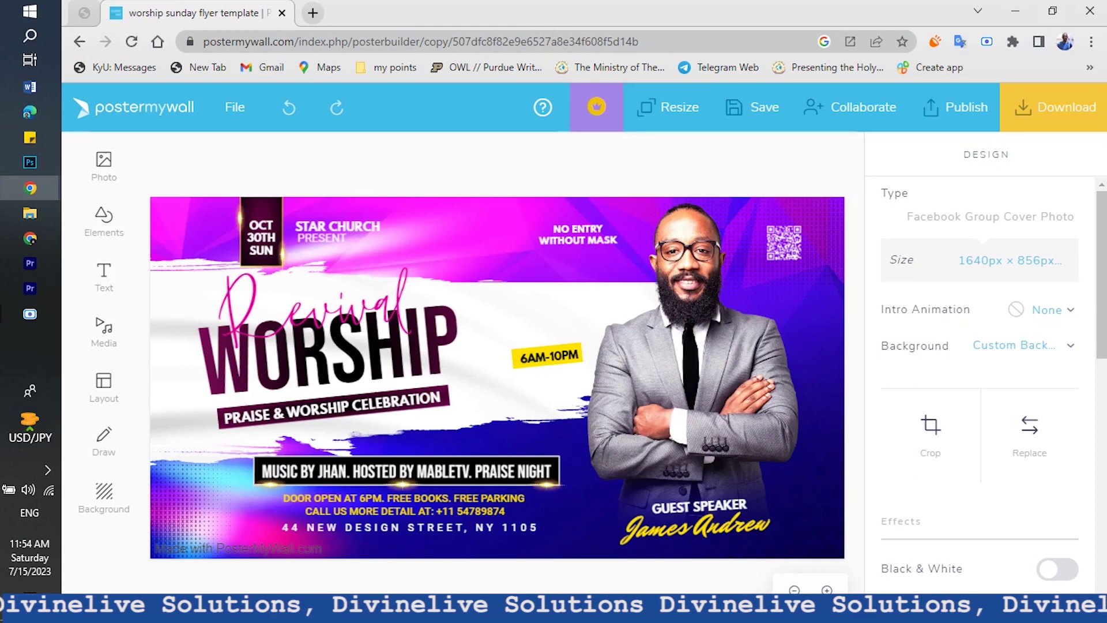
Select the guest speaker photo on the flyer, briefly opening and closing the File menu
click(698, 401)
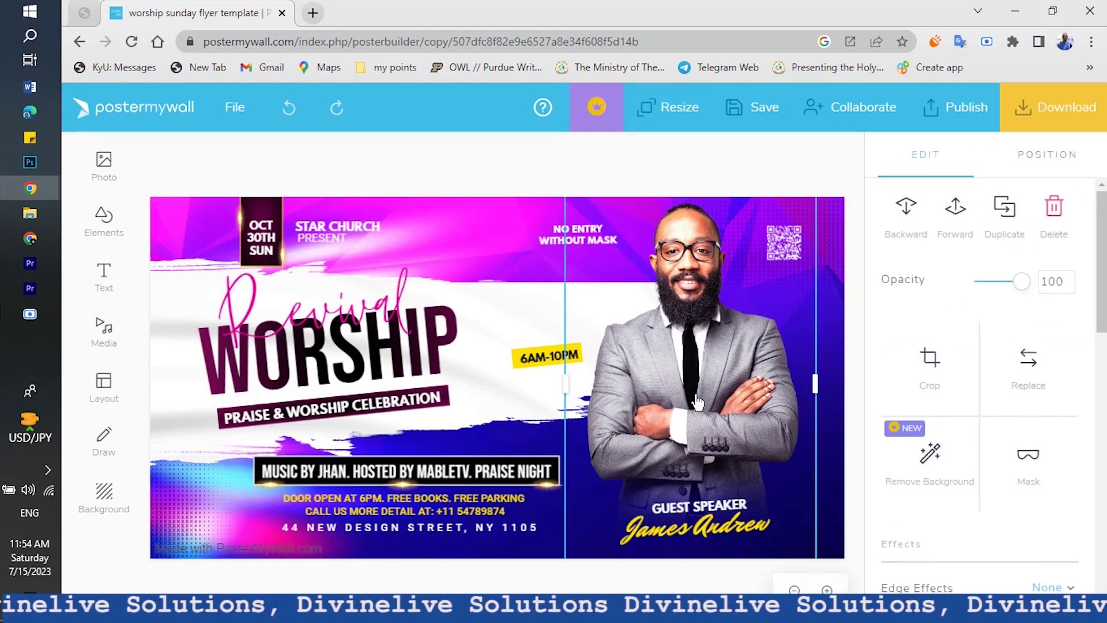
click(237, 107)
click(242, 110)
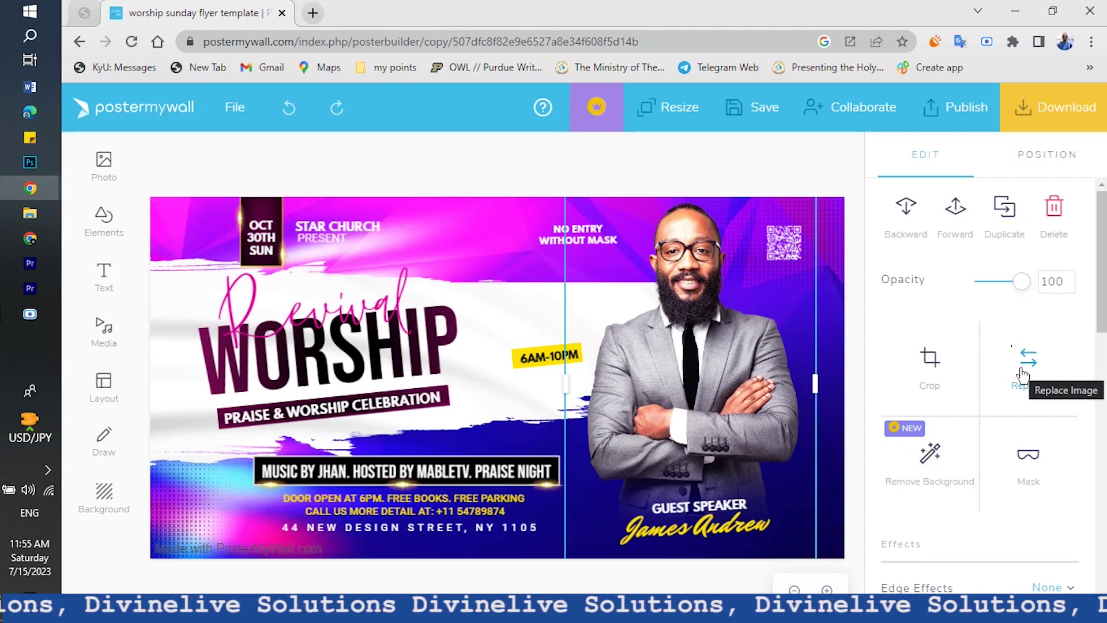
Start replacing the speaker photo from My Photos, cancelling the computer upload
click(1021, 375)
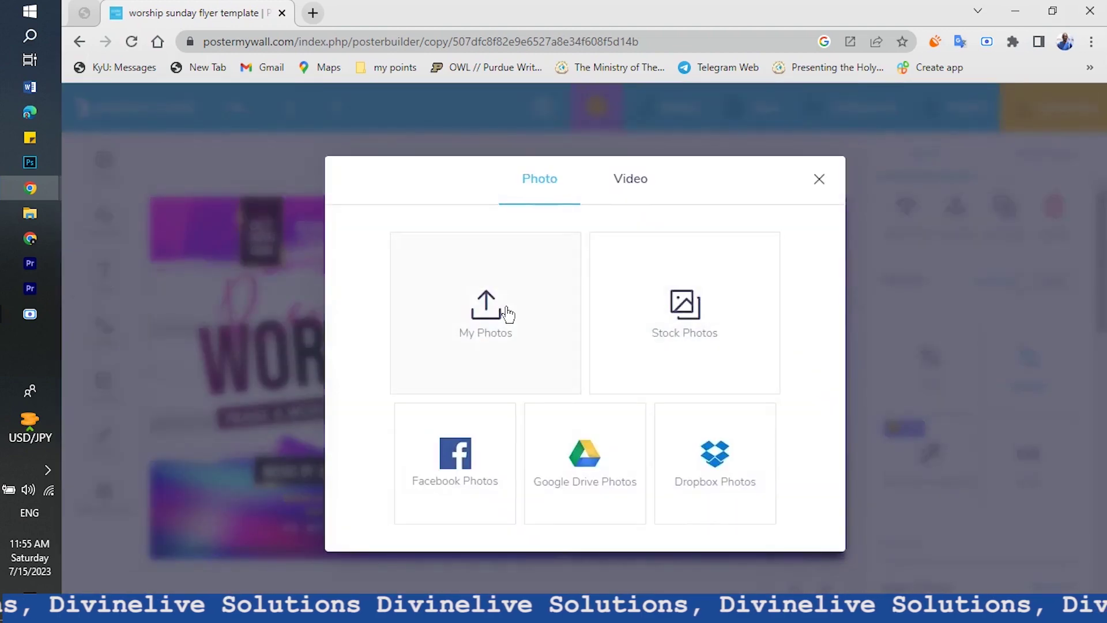
click(507, 312)
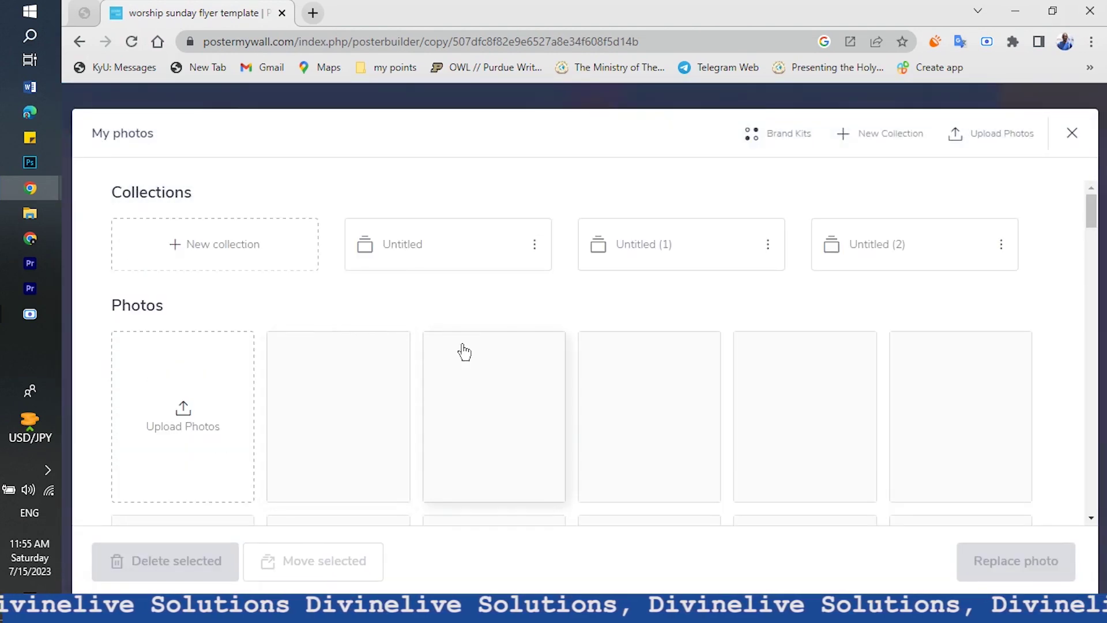
scroll(460, 351, down, 2)
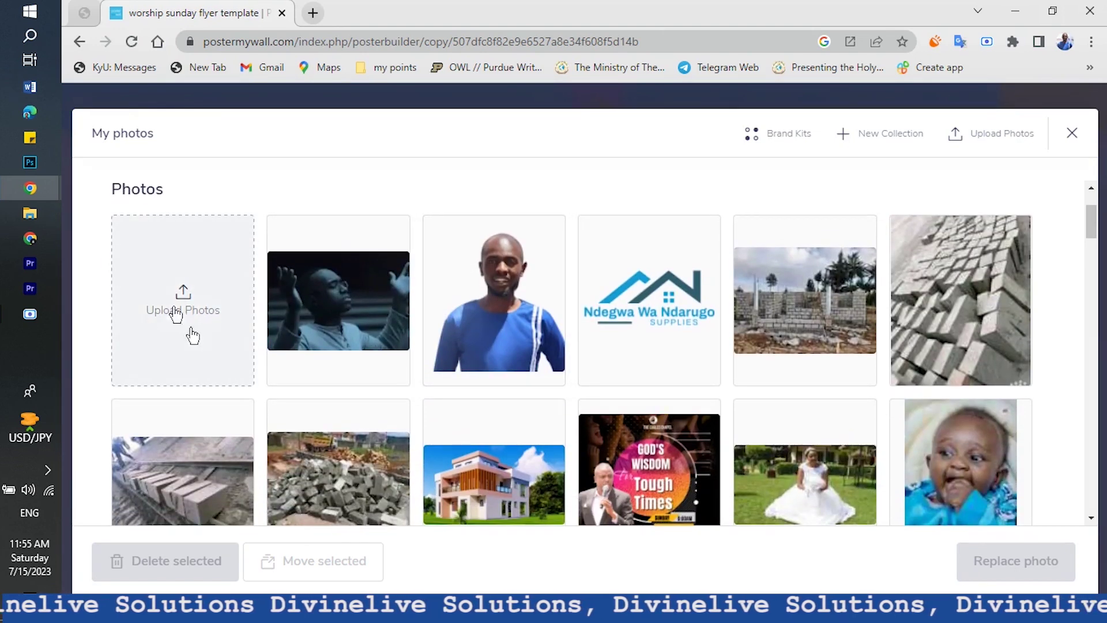
click(214, 289)
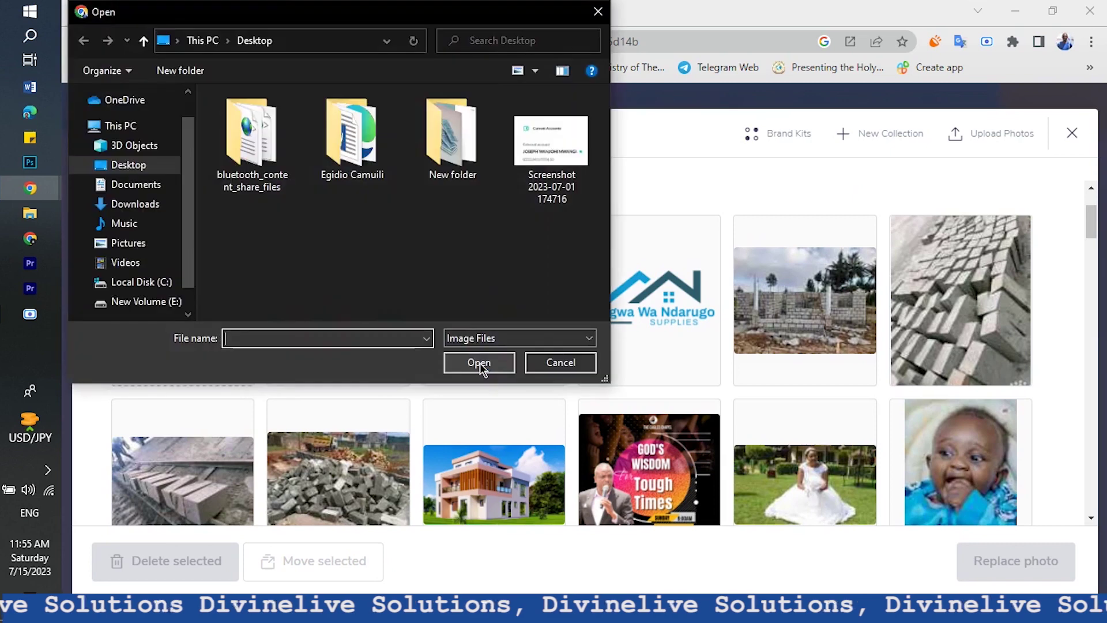
click(575, 363)
Choose the grey-suit man photo from My Photos as the replacement image
scroll(677, 428, down, 10)
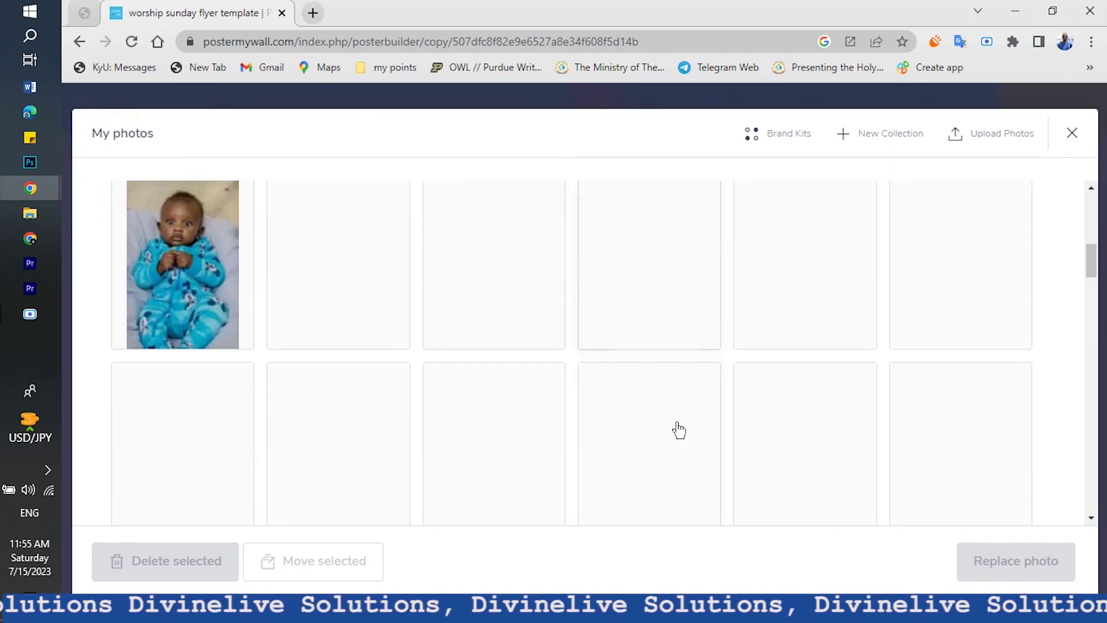
scroll(678, 429, down, 3)
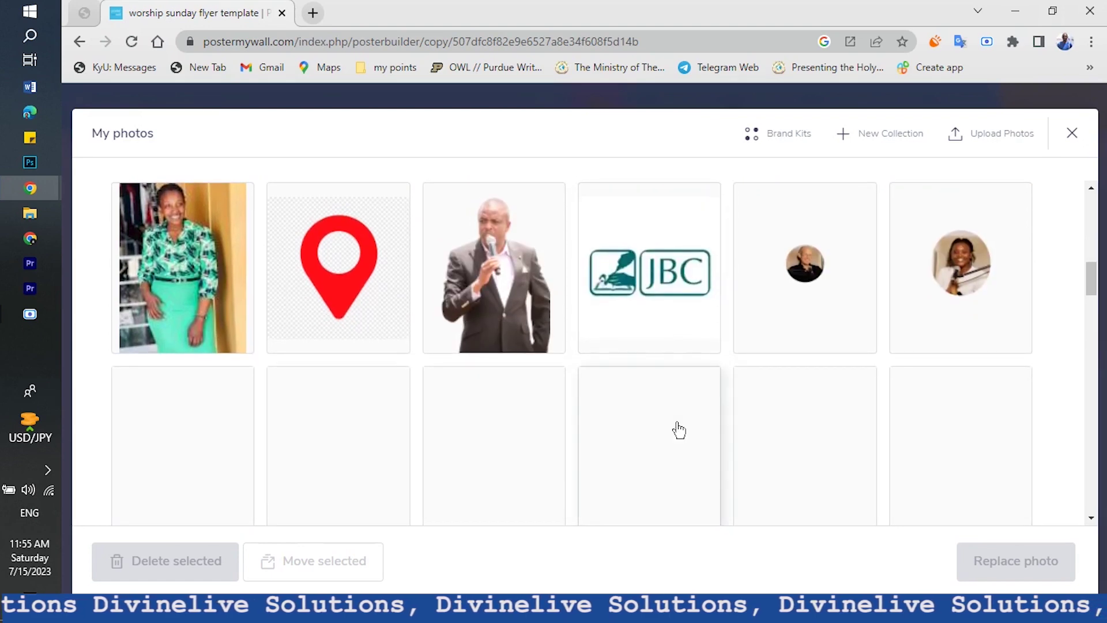
scroll(679, 430, down, 2)
scroll(854, 387, down, 2)
scroll(854, 388, down, 1)
scroll(735, 320, up, 3)
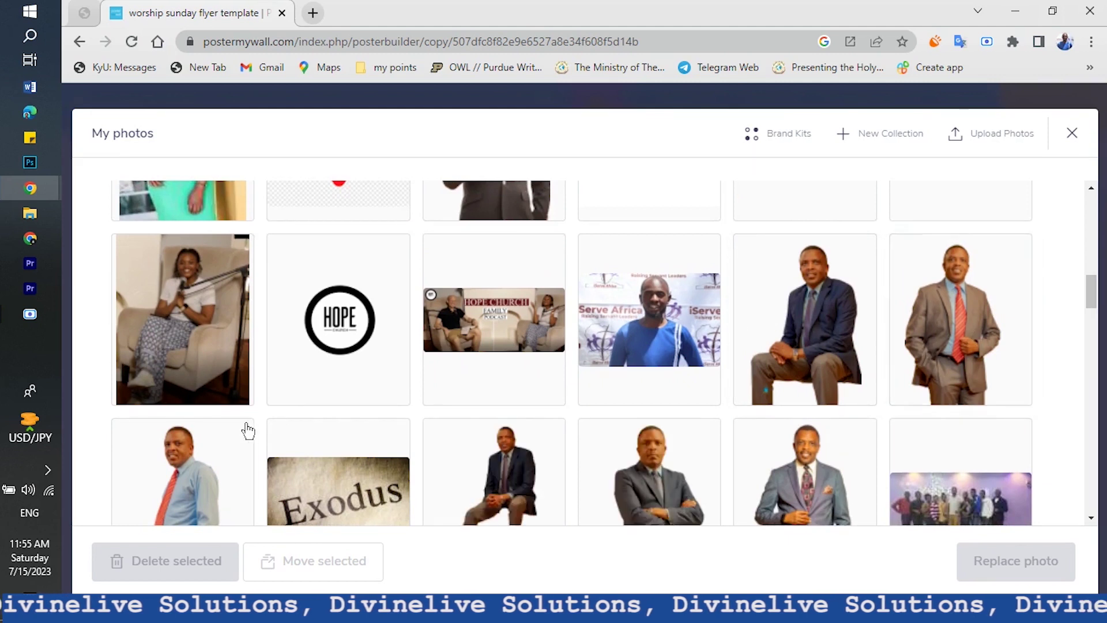
scroll(842, 324, down, 2)
click(807, 438)
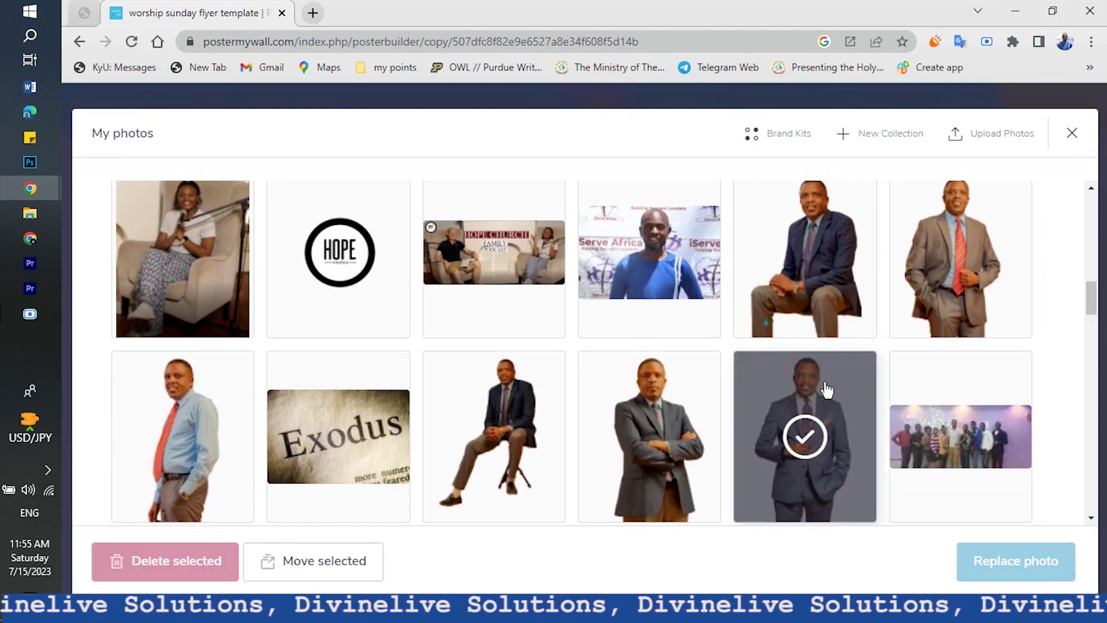
click(997, 562)
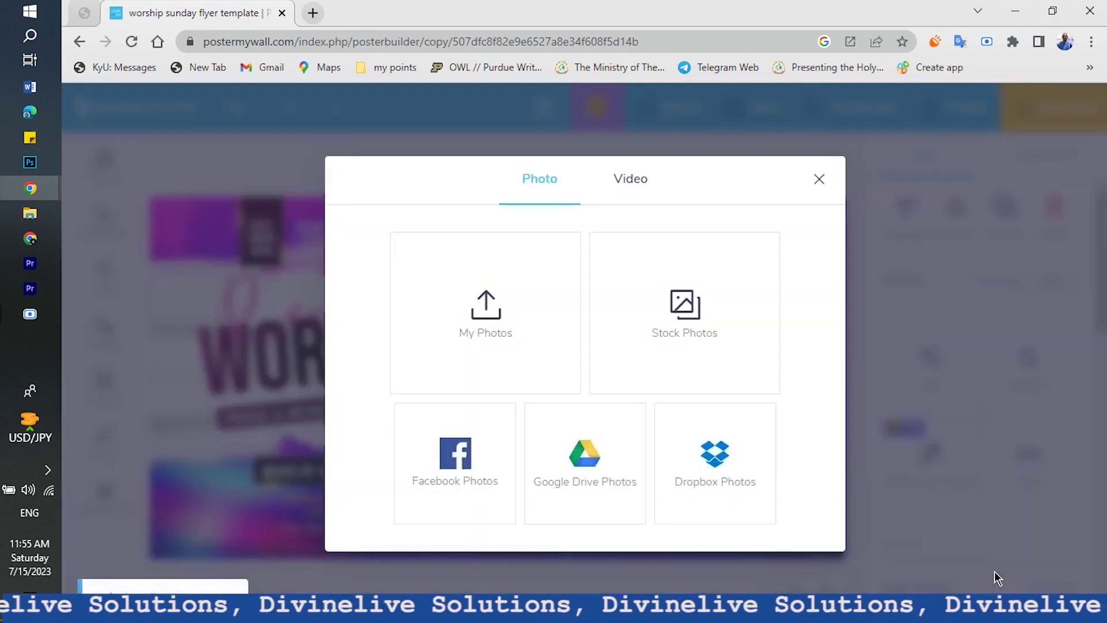
click(808, 186)
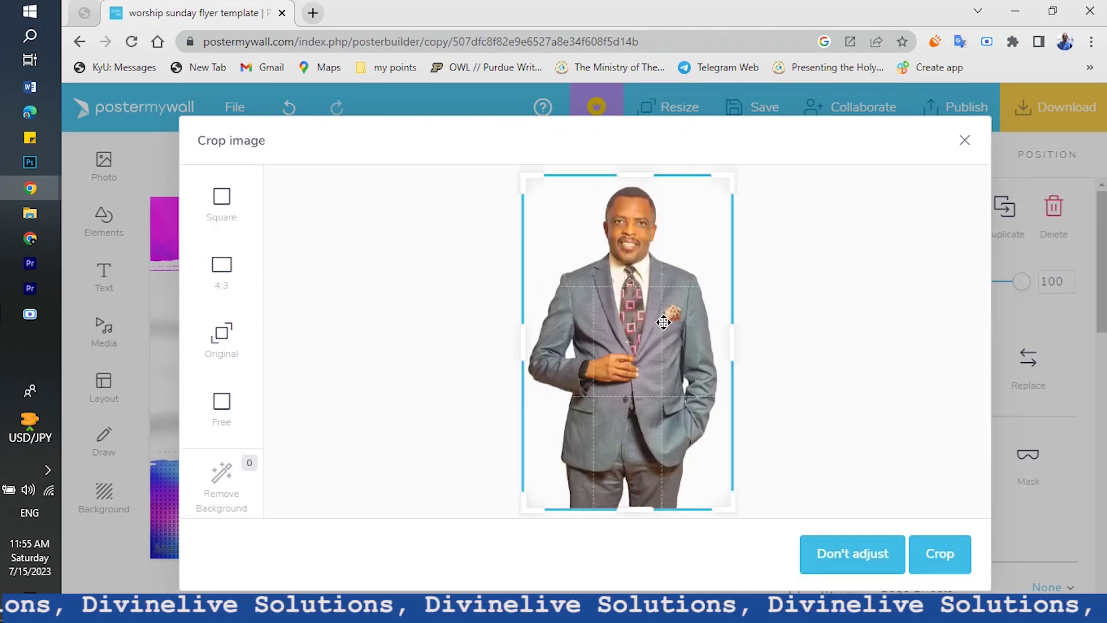
Apply the crop and slightly enlarge the grey-suit speaker photo
click(967, 554)
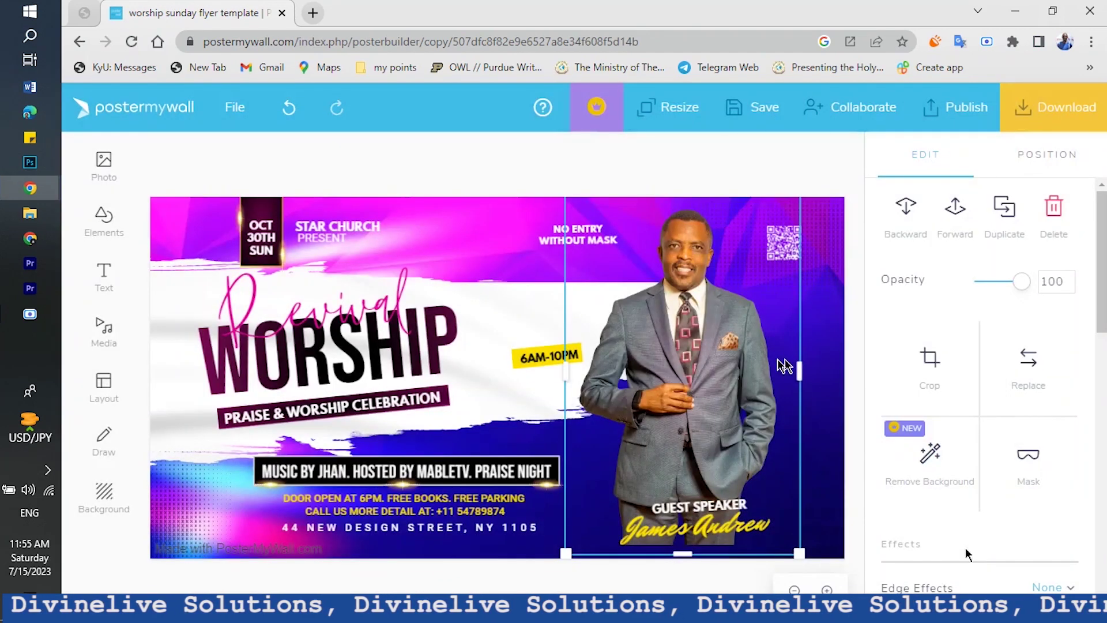
drag(797, 552, 811, 569)
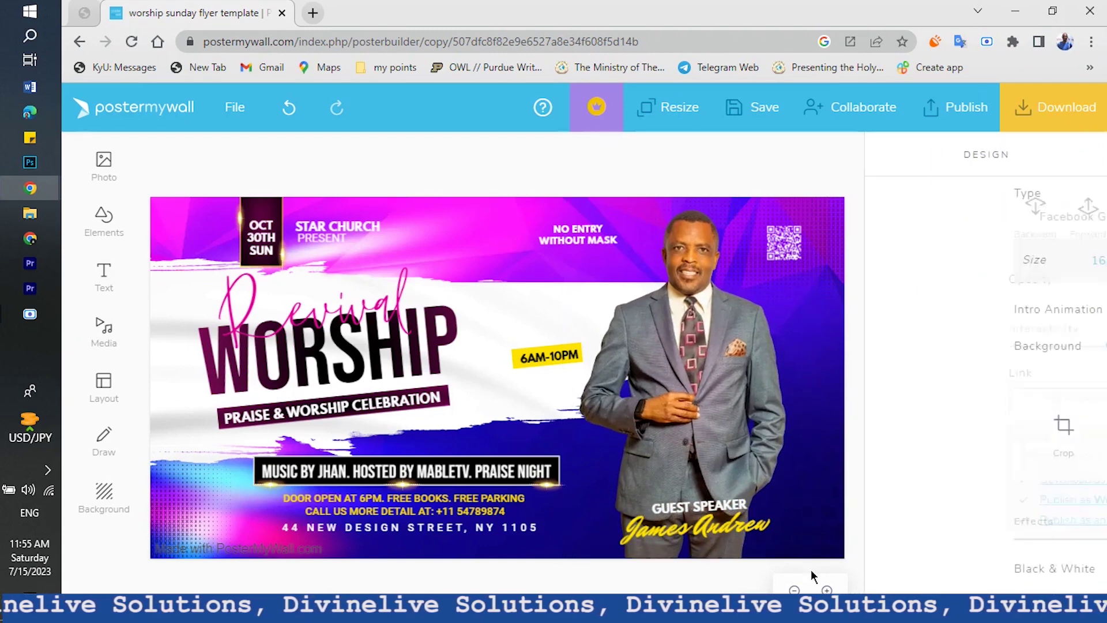
Change the GUEST SPEAKER label on the flyer to HOST
click(860, 412)
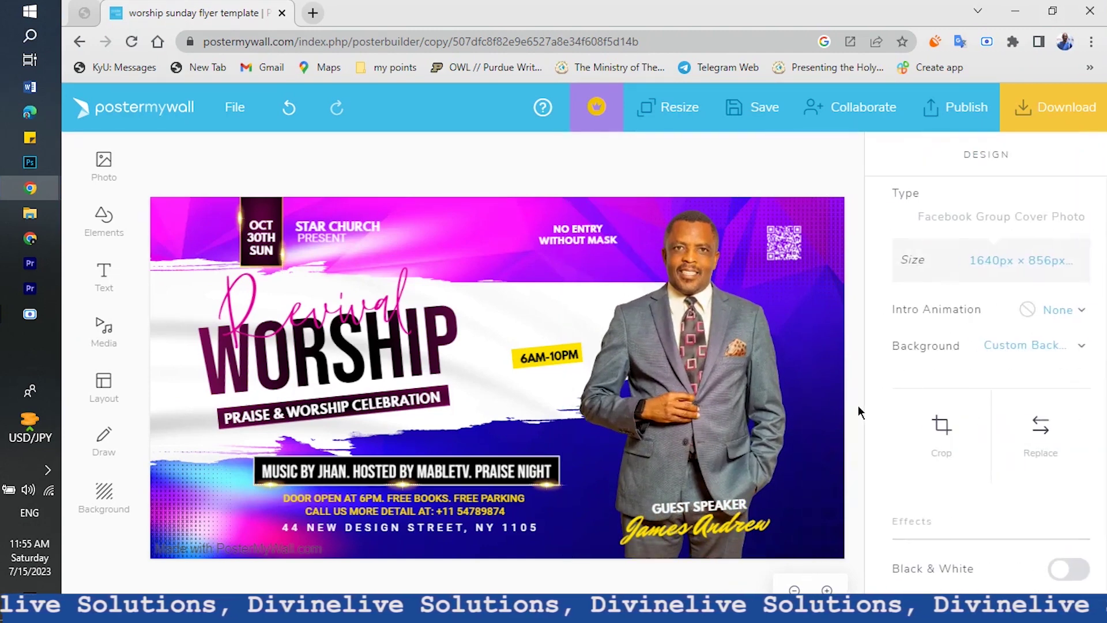
click(697, 507)
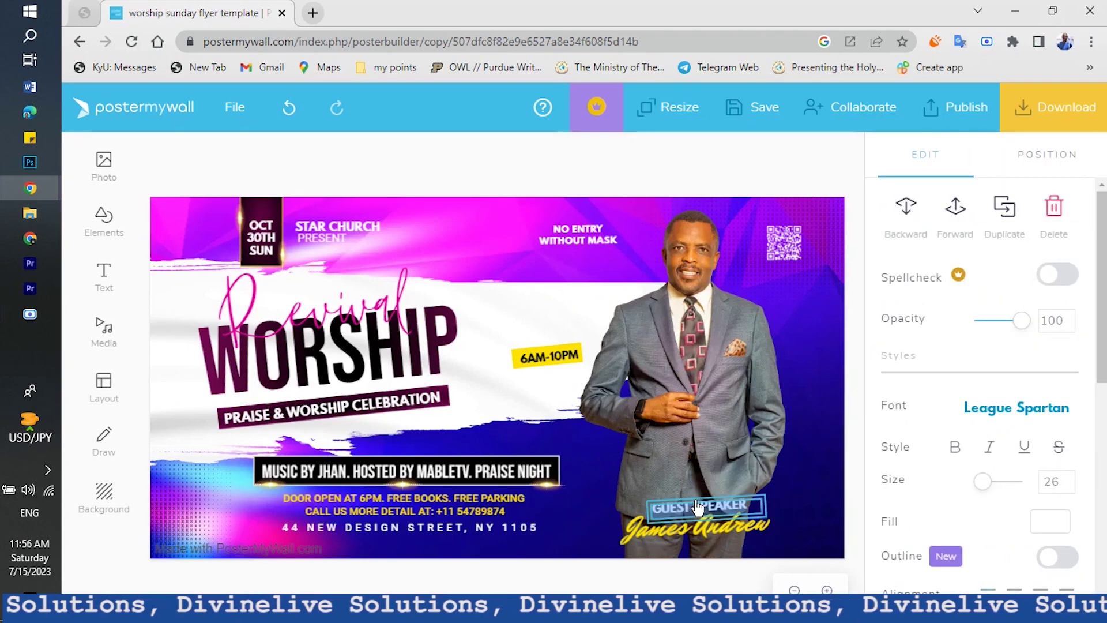
text(host)
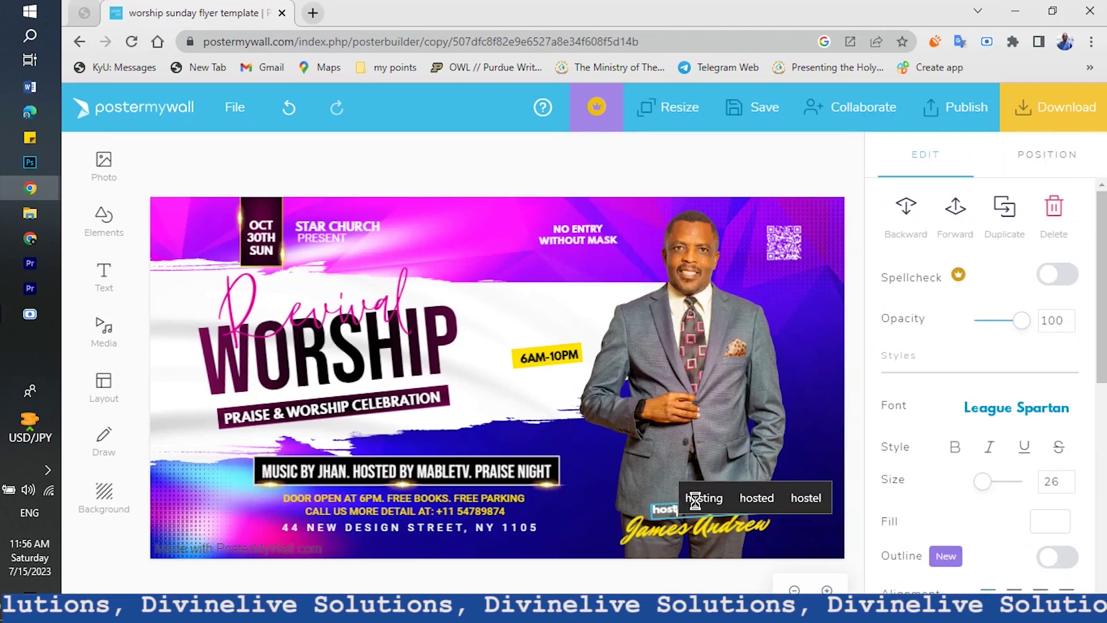
key(BackSpace)
key(BackSpace)
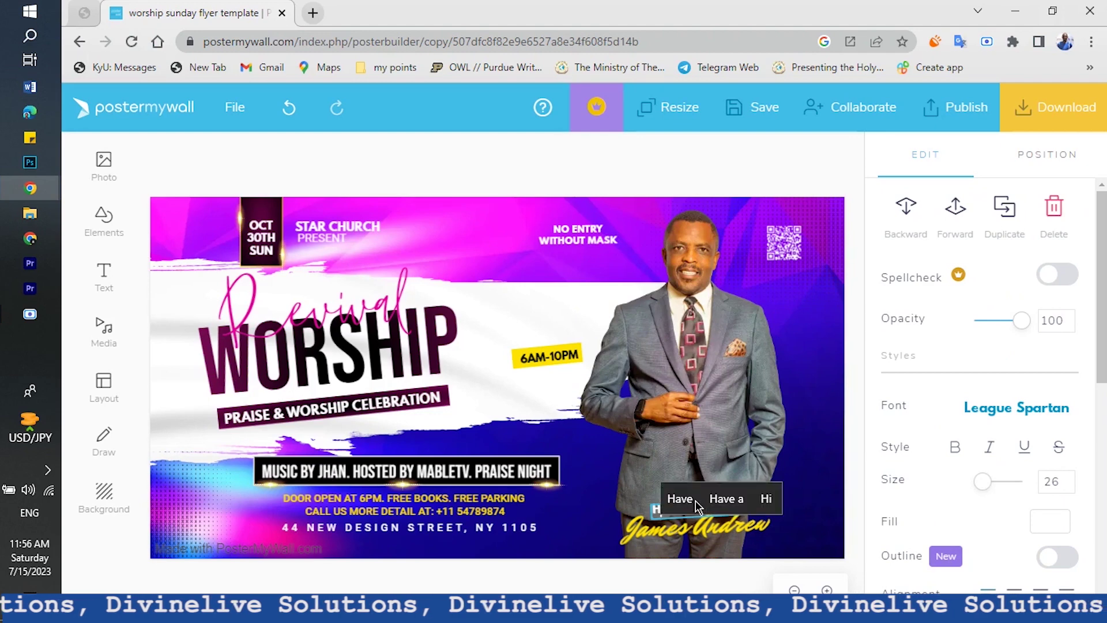
text(st)
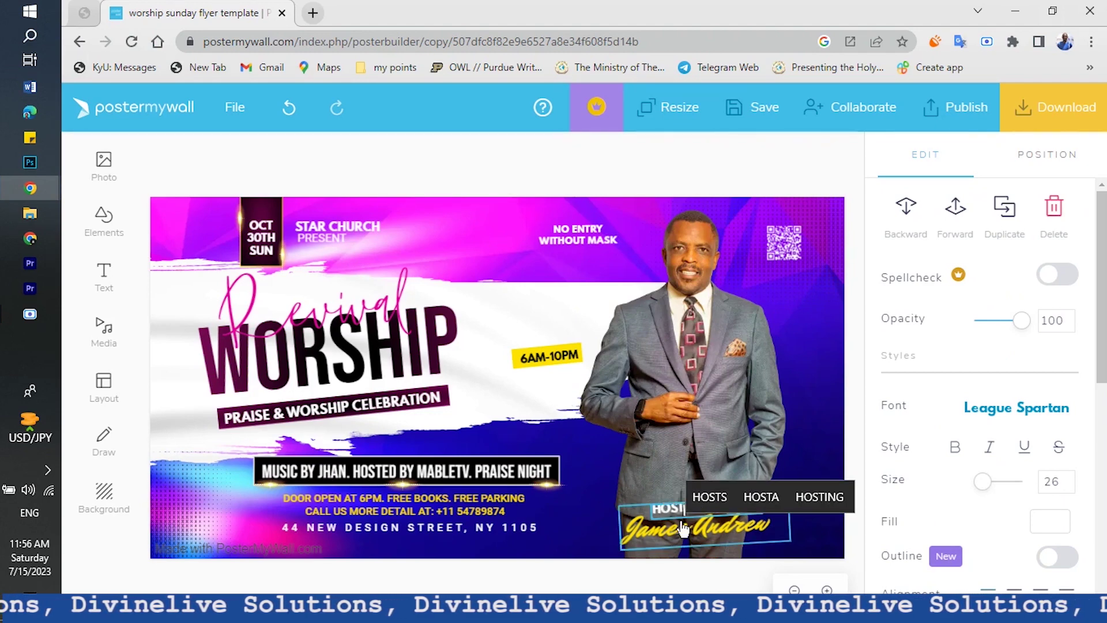
Replace the speaker name beneath the label with the new host's full name
click(682, 527)
click(681, 525)
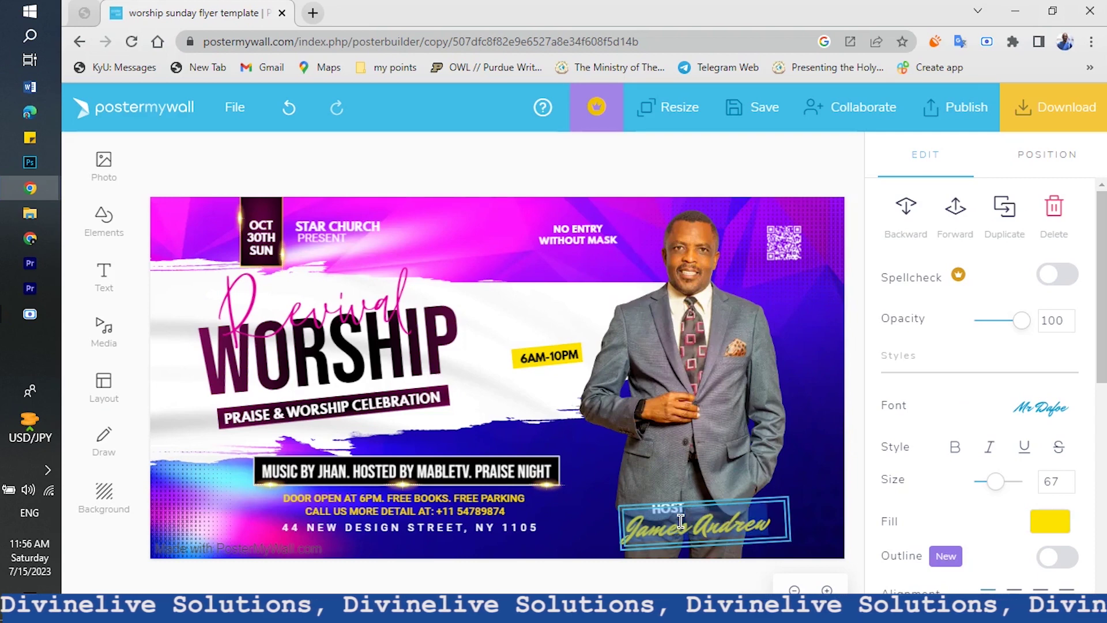
key(ctrl+a)
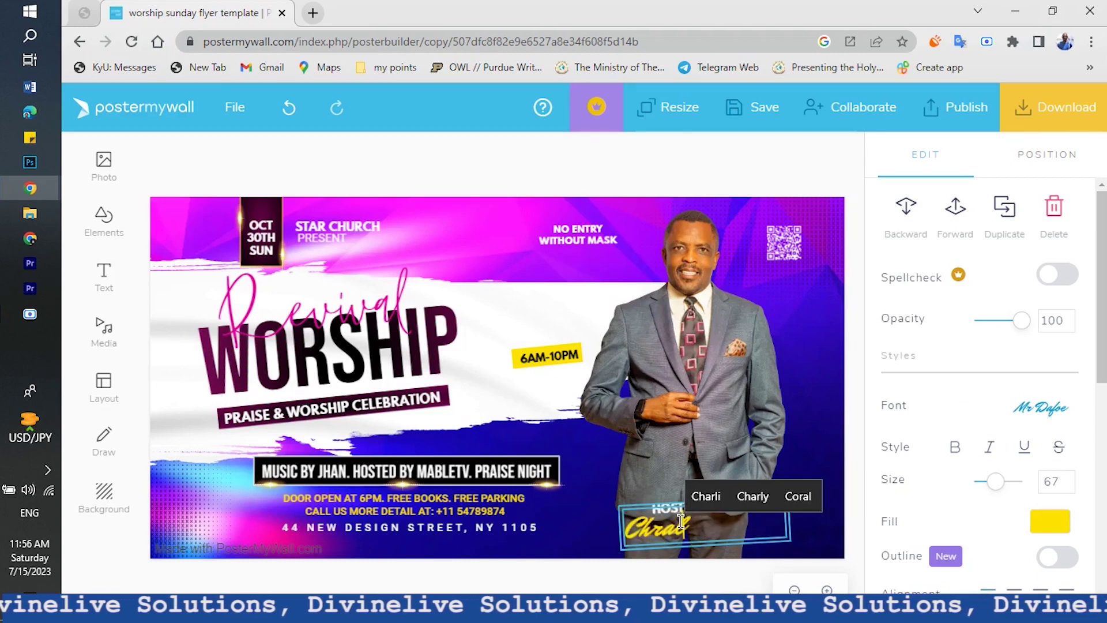
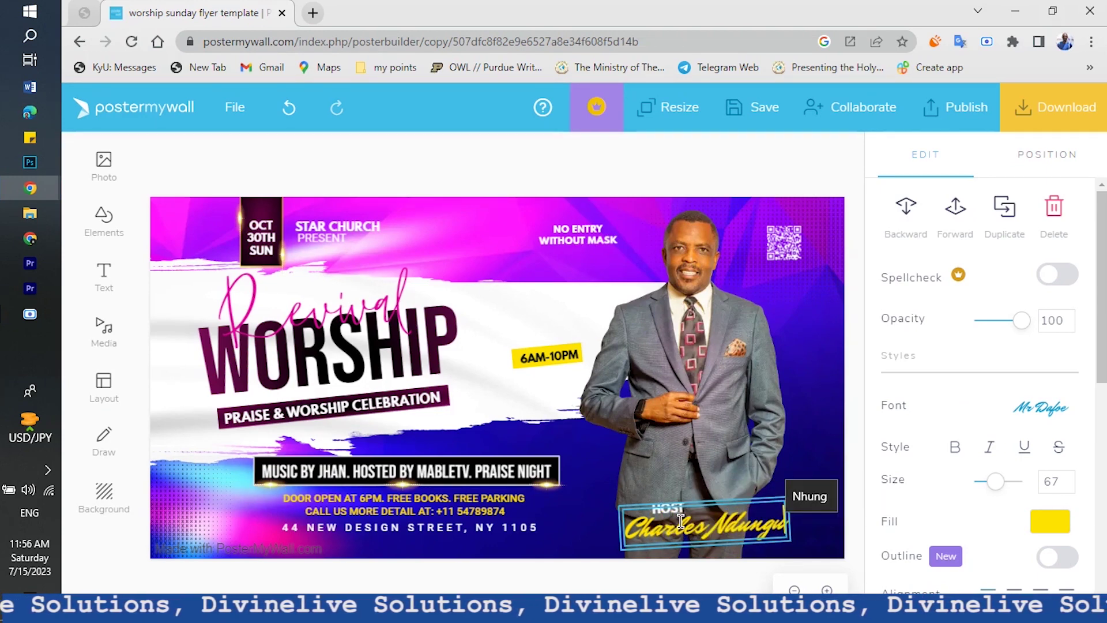
click(1052, 423)
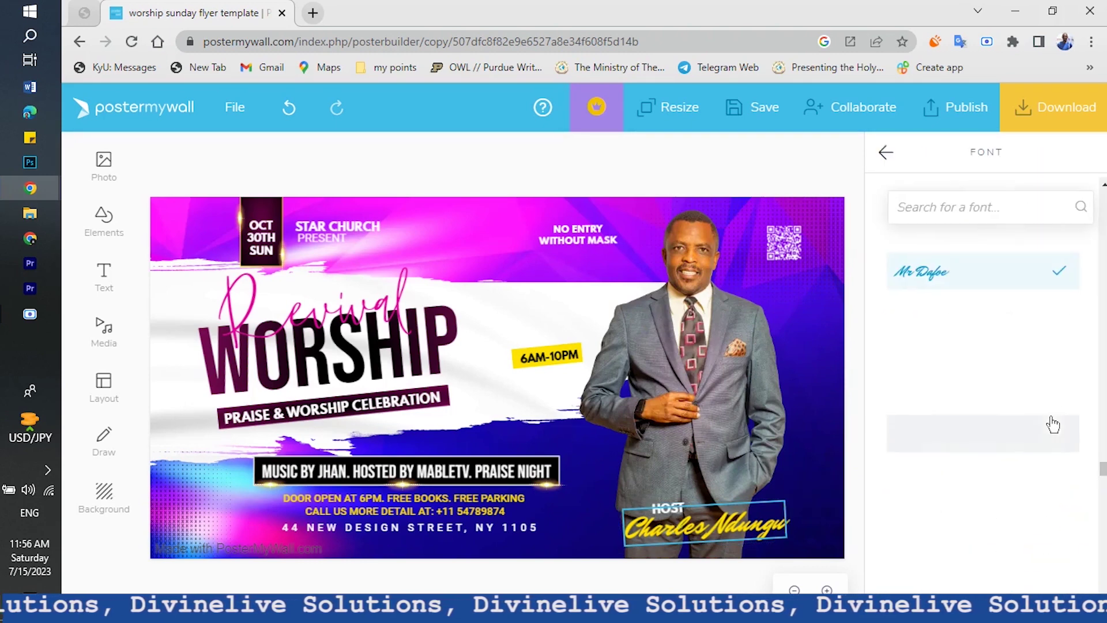
scroll(1045, 552, down, 7)
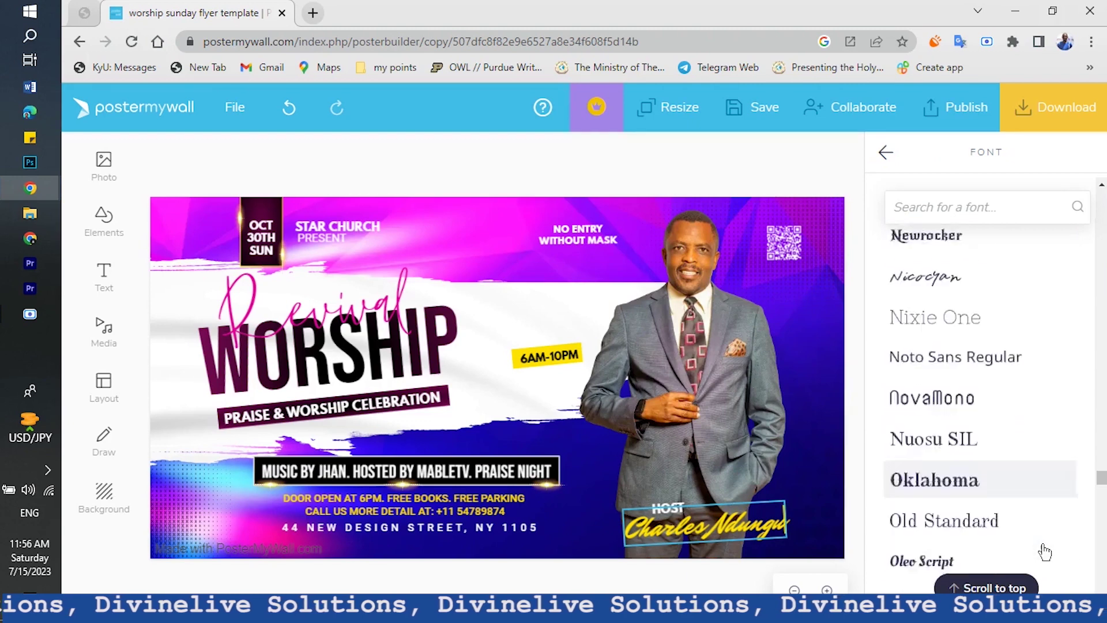
scroll(954, 456, down, 10)
scroll(957, 444, down, 5)
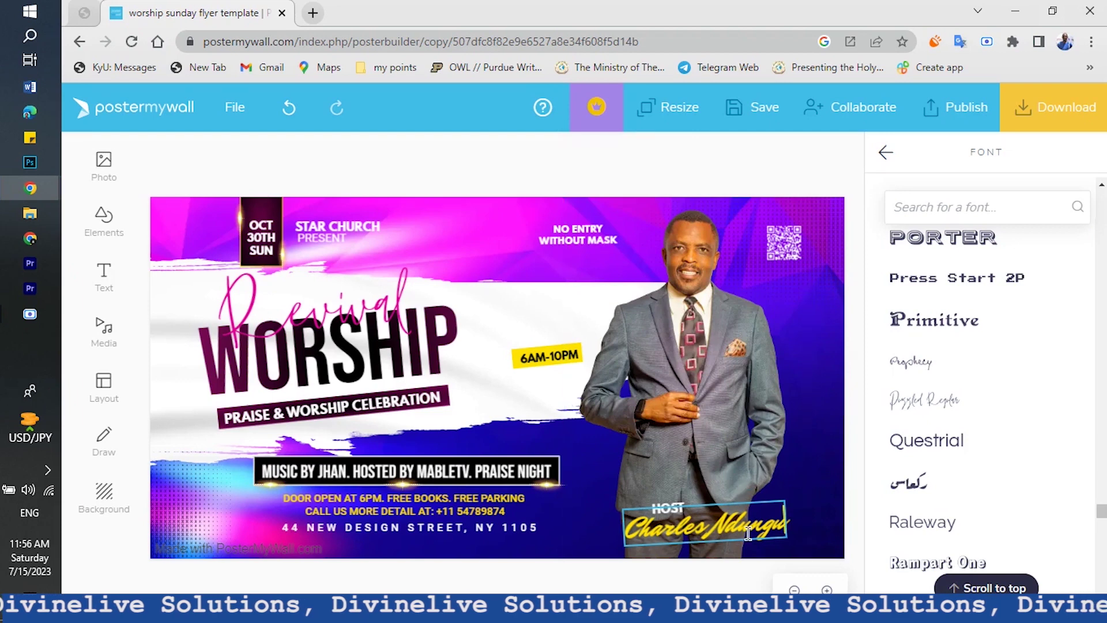
click(695, 572)
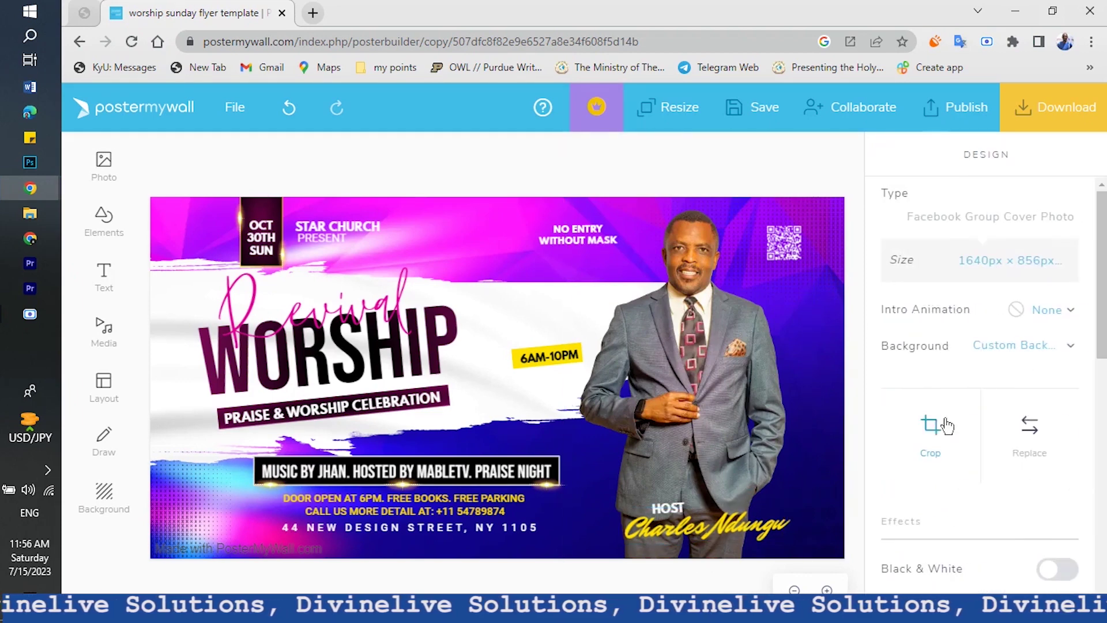
click(738, 540)
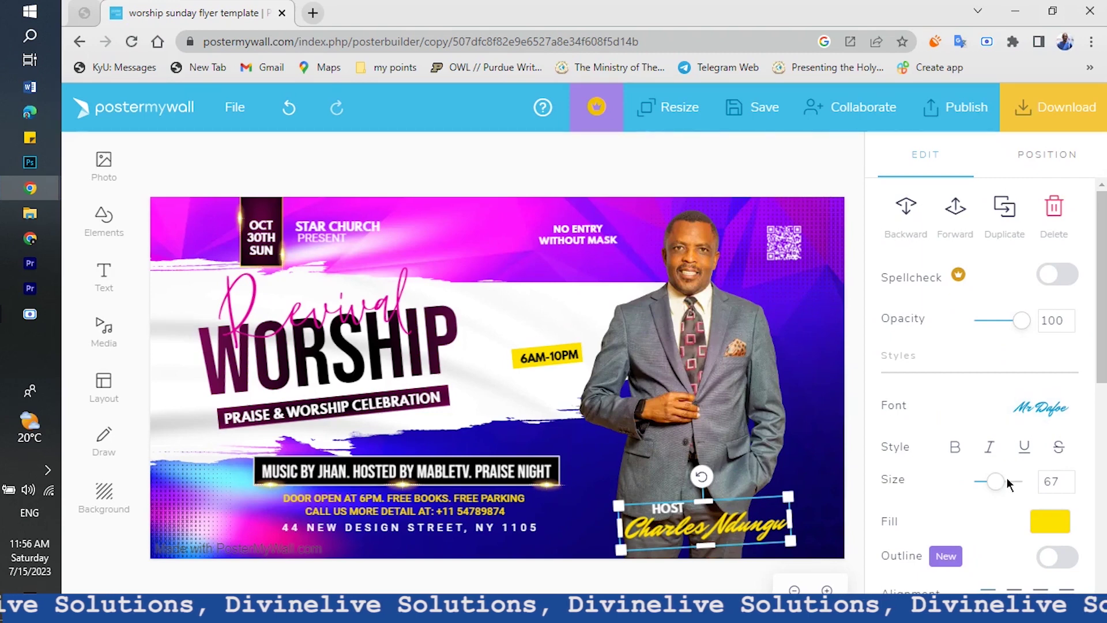
click(1049, 412)
click(885, 148)
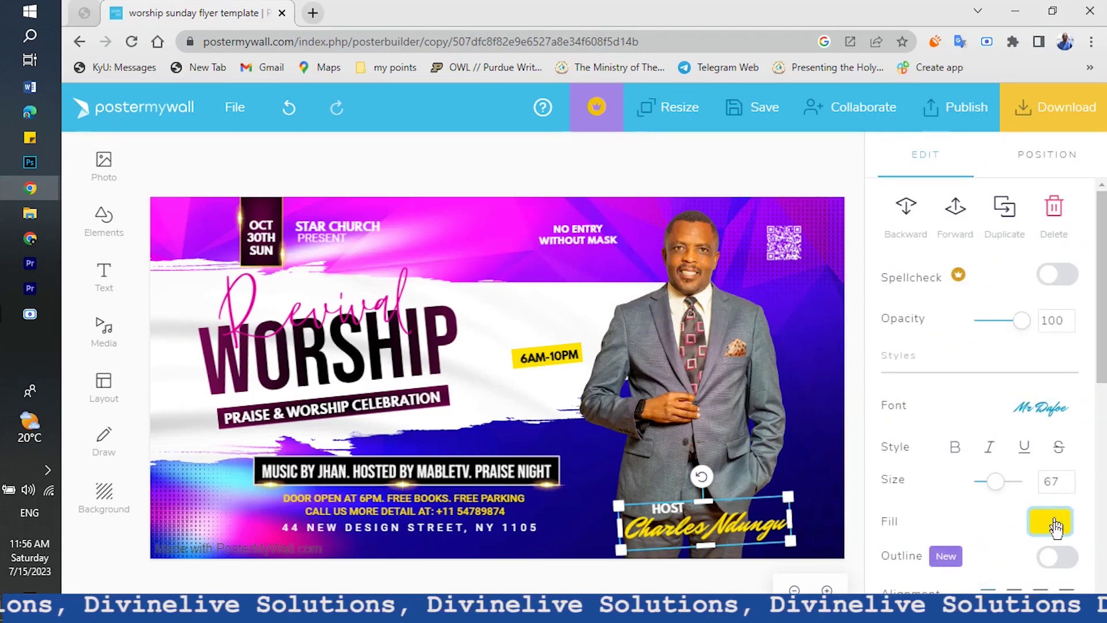
click(630, 582)
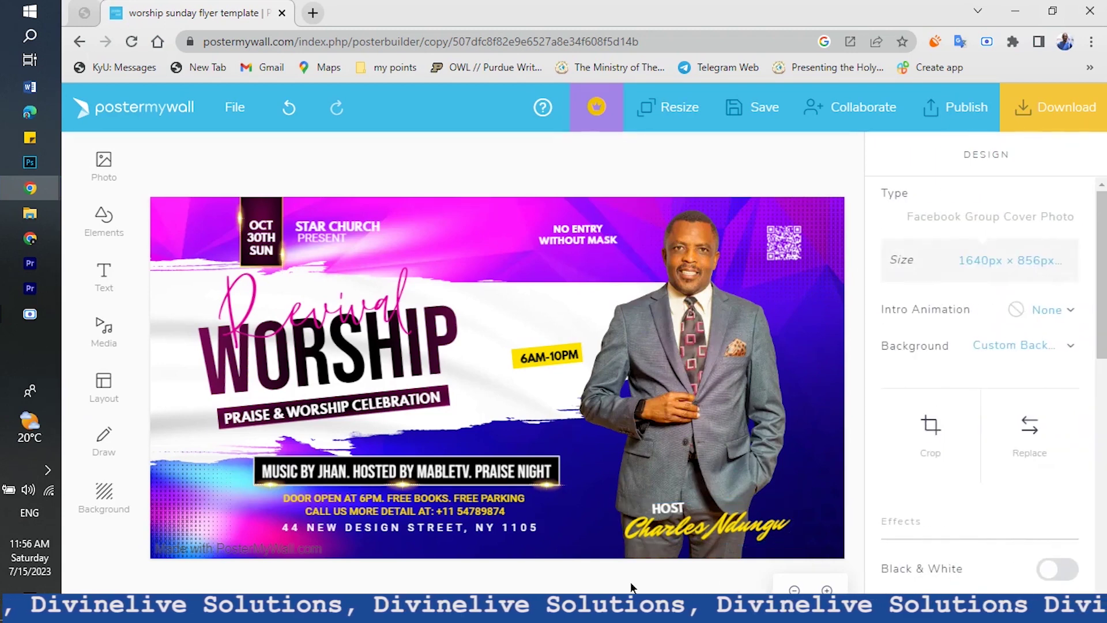
Change the time text to 9am-1pm and replace NO ENTRY WITHOUT MASK with 'all are welcome'
click(555, 354)
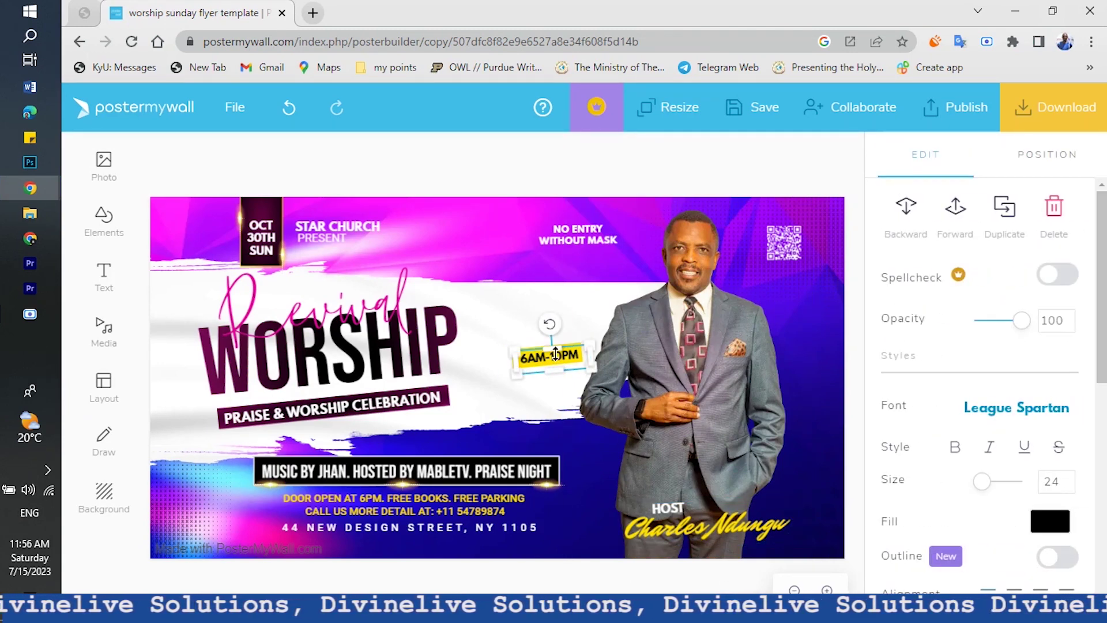
click(571, 355)
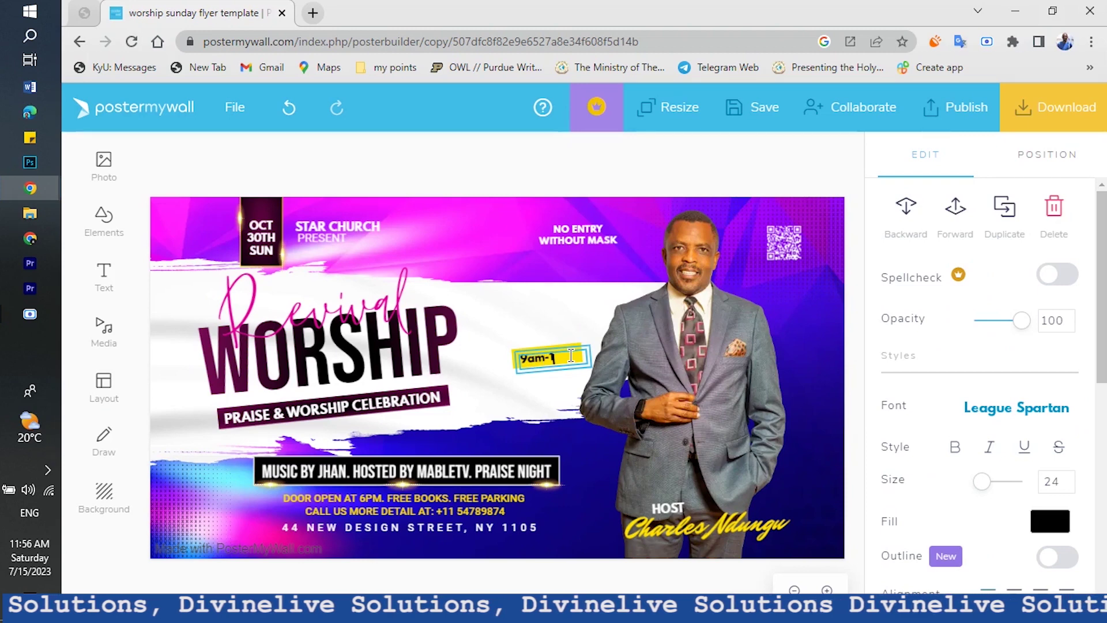
click(564, 238)
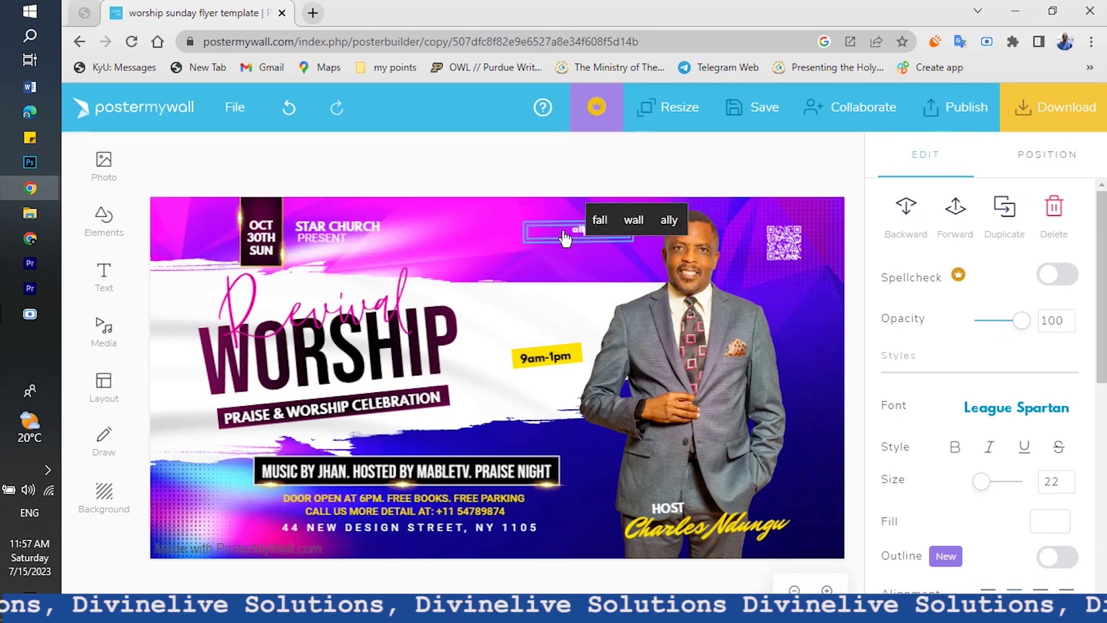
key(BackSpace)
text(all a)
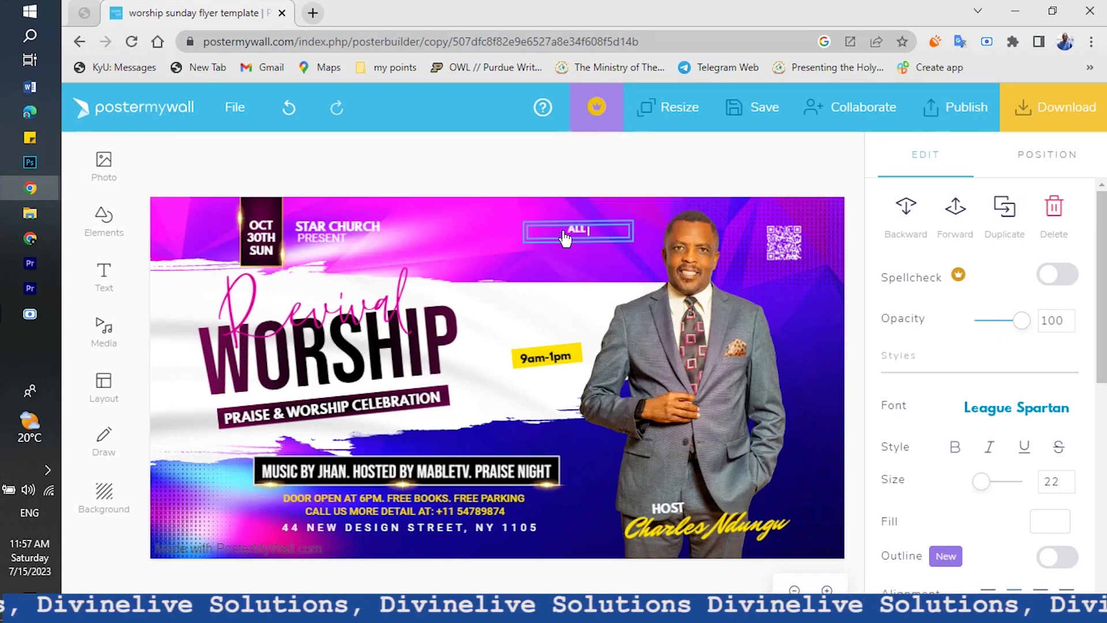
text(re welc)
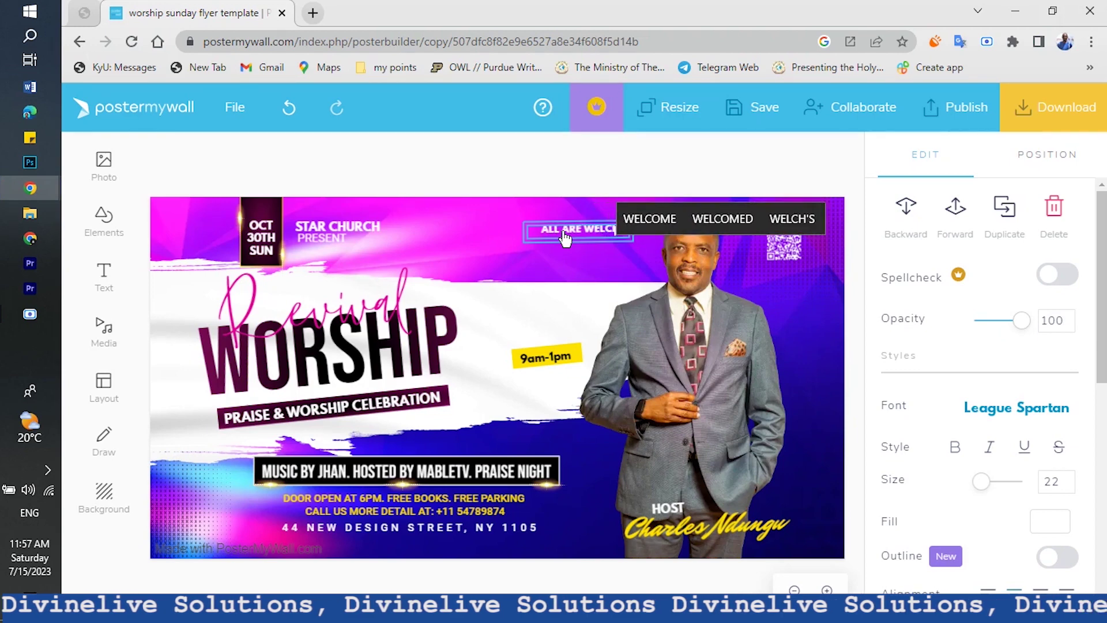
text(ome)
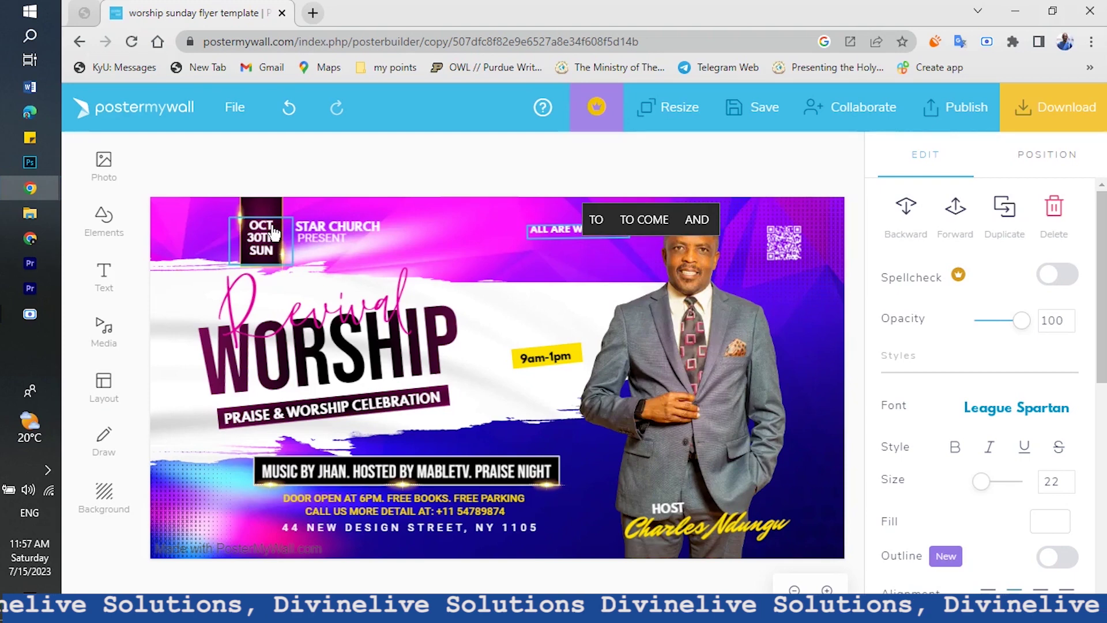
Select the whole STAR CHURCH line and begin retyping it, starting with 'EA'
click(334, 229)
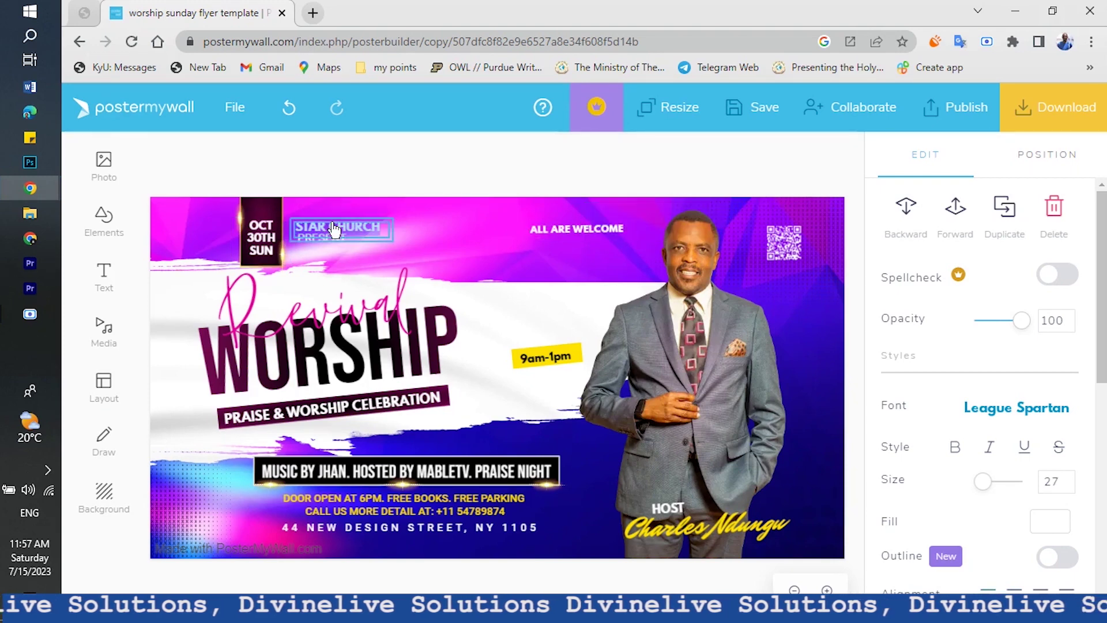
double_click(335, 229)
text(EA)
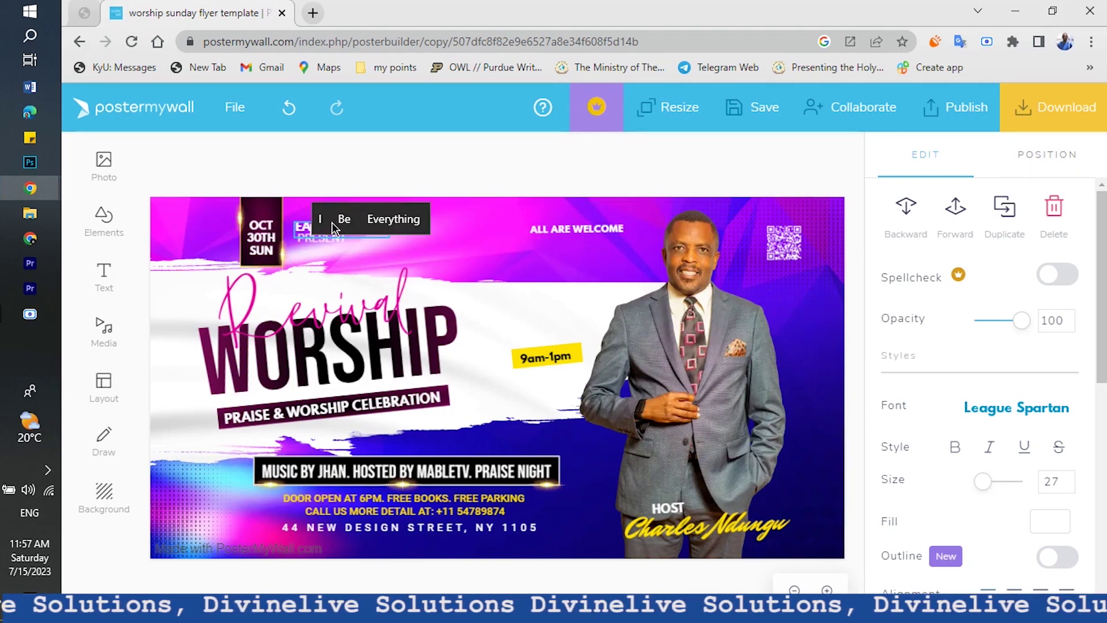
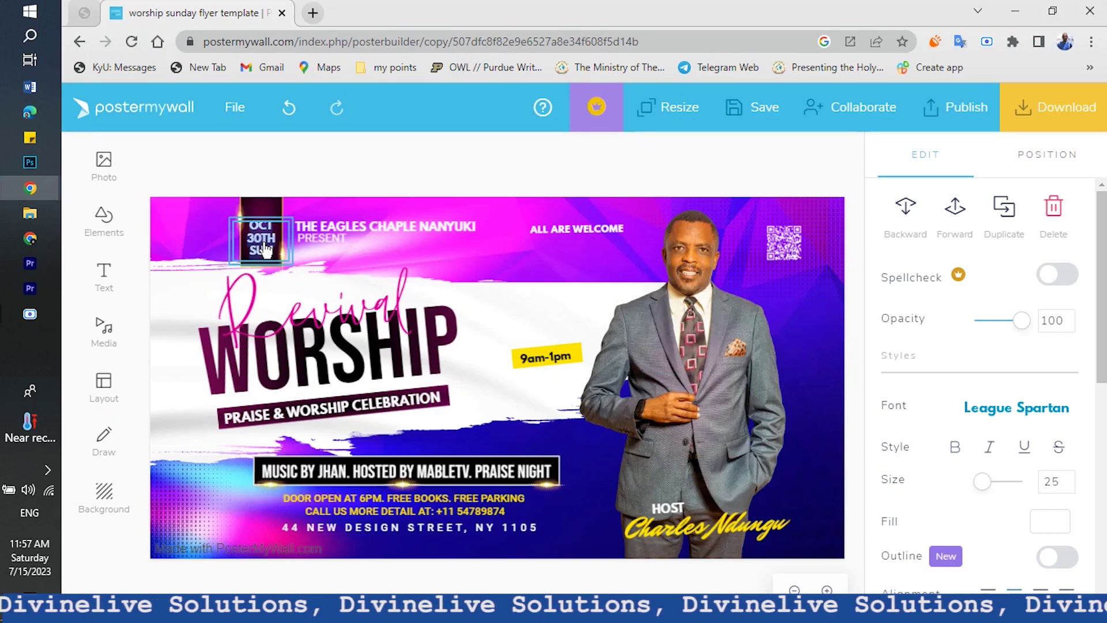
Replace the flyer's OCT 30TH date with JULY 16TH 2023
text(July)
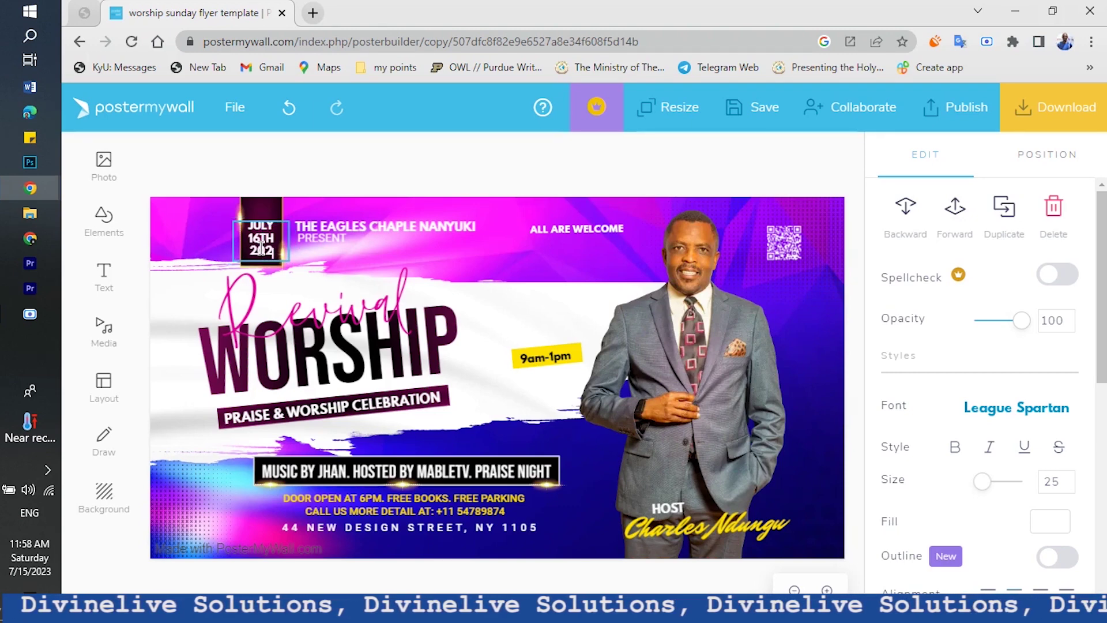
click(336, 326)
click(283, 309)
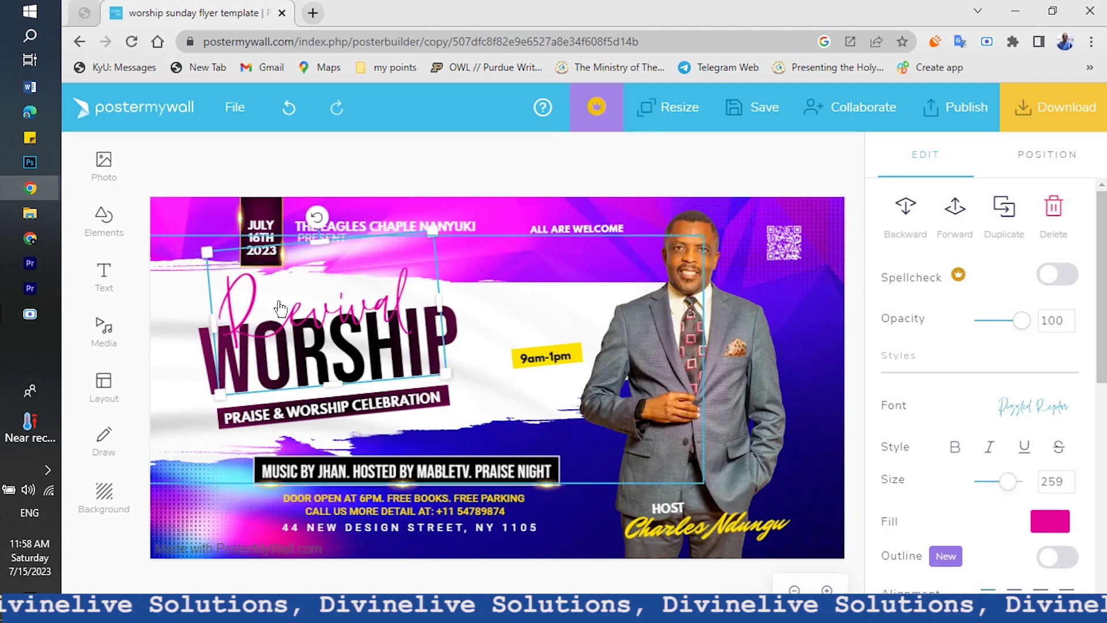
Replace the pink script word Revival with 'The Blessing'
click(340, 317)
click(342, 318)
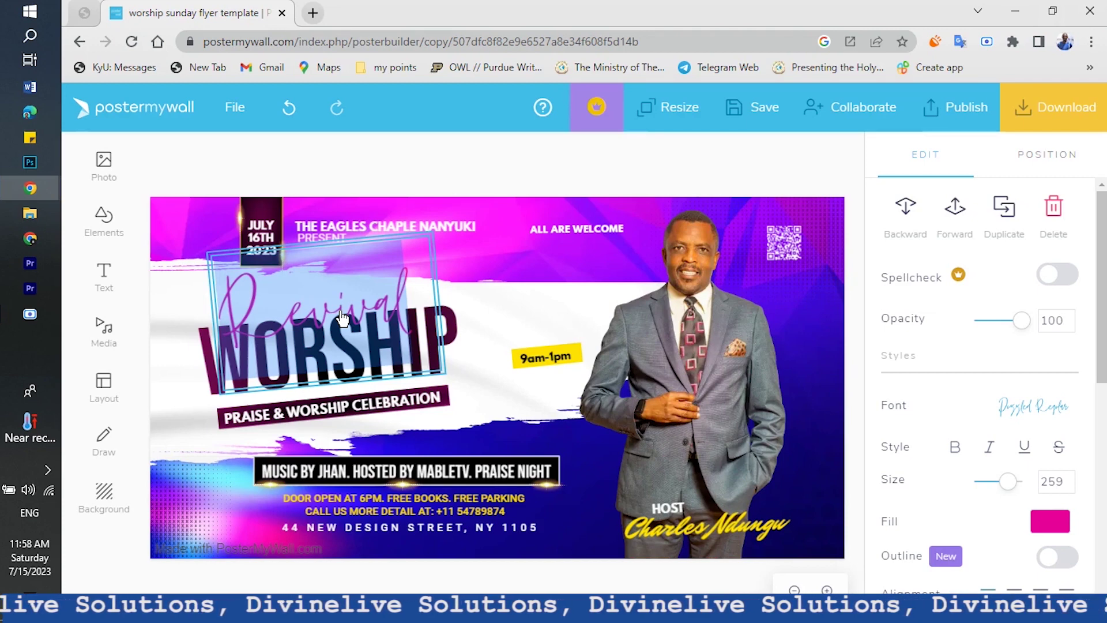
text(THE)
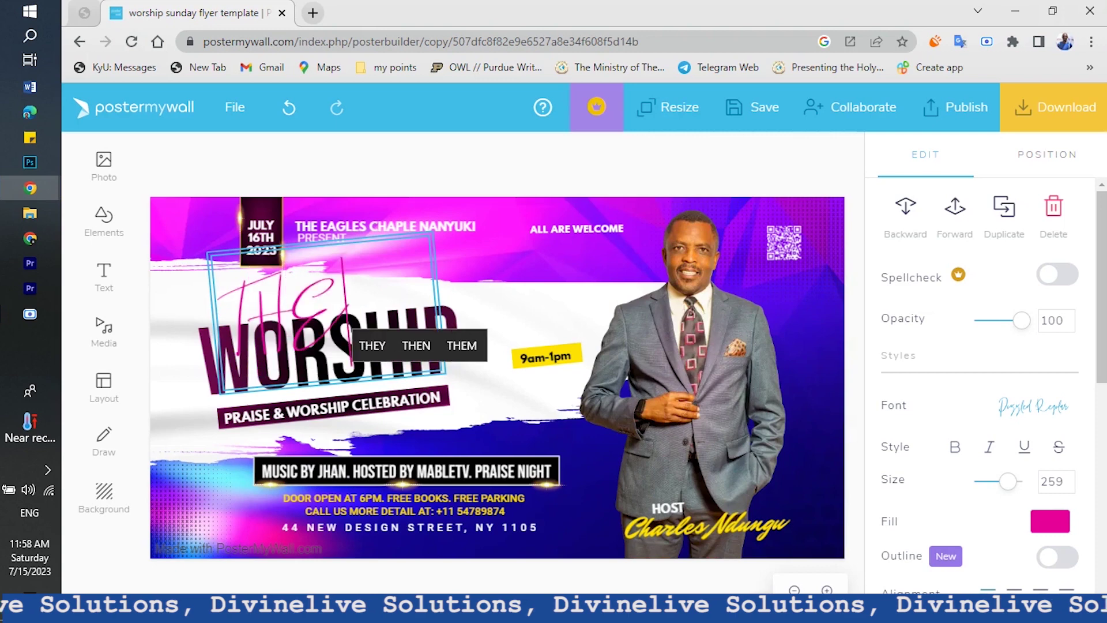
key(BackSpace)
key(BackSpace)
text(he )
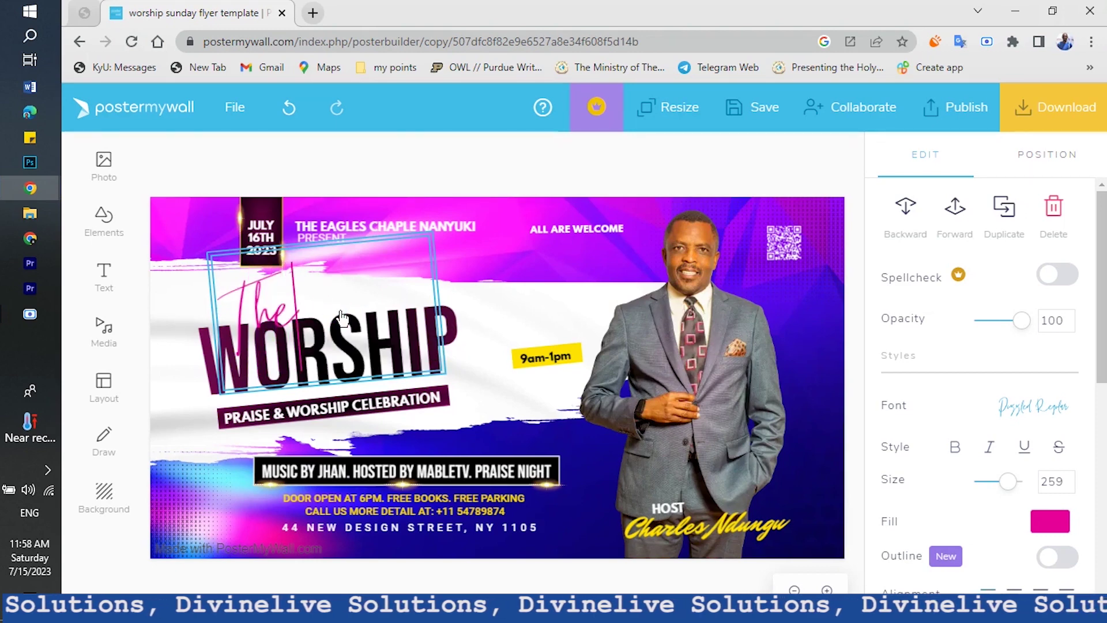
text(Bl)
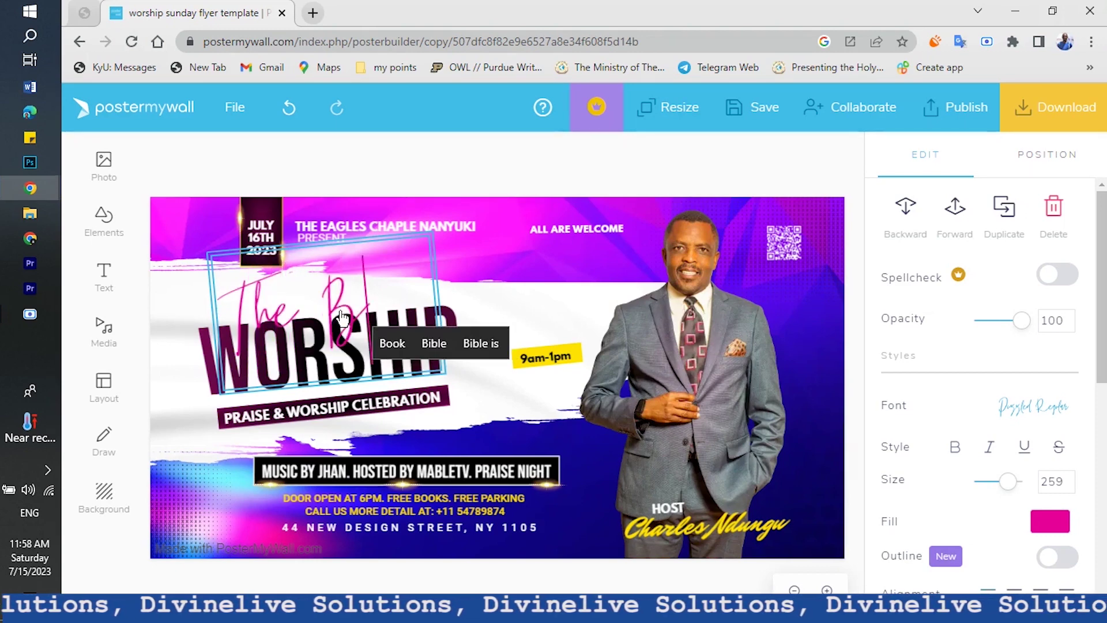
text(essing)
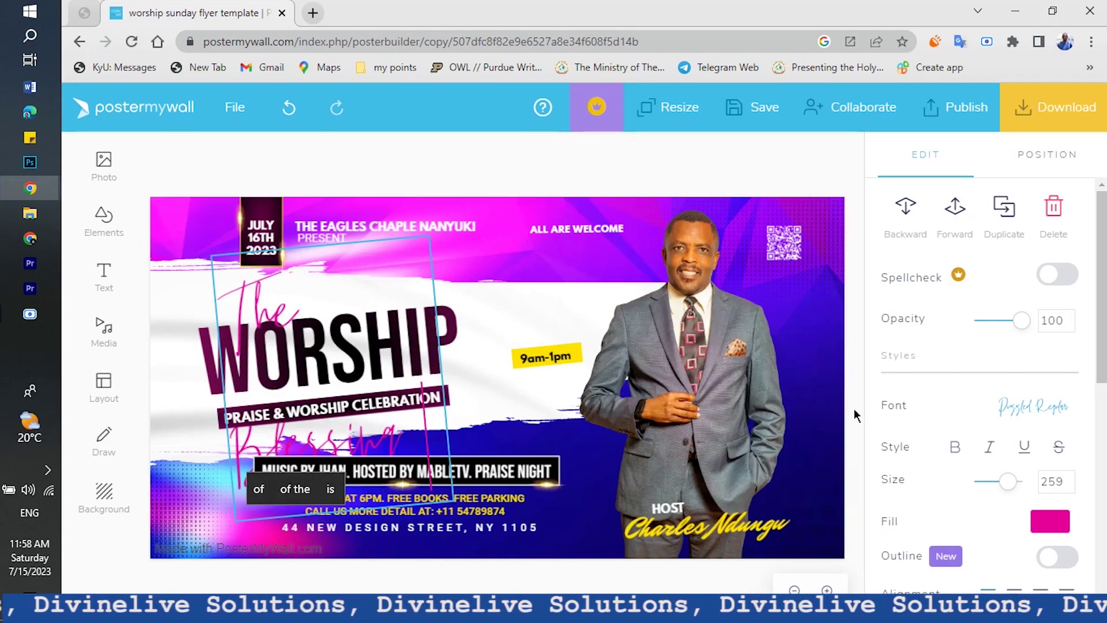
click(283, 301)
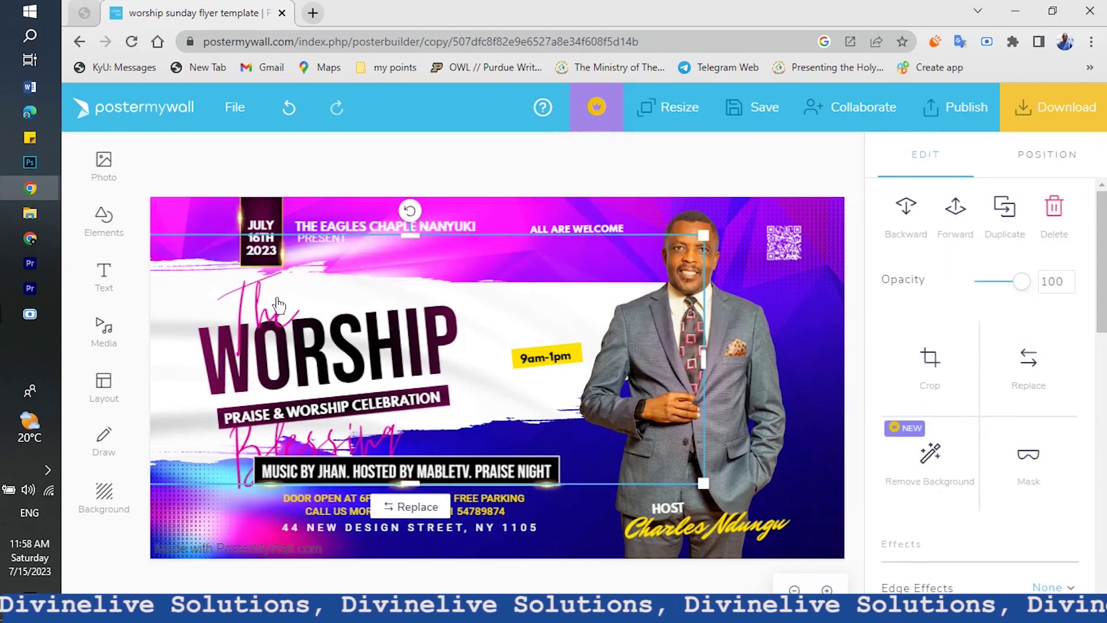
Widen The Blessing text box so the words fit on one line
click(283, 301)
drag(448, 365, 520, 342)
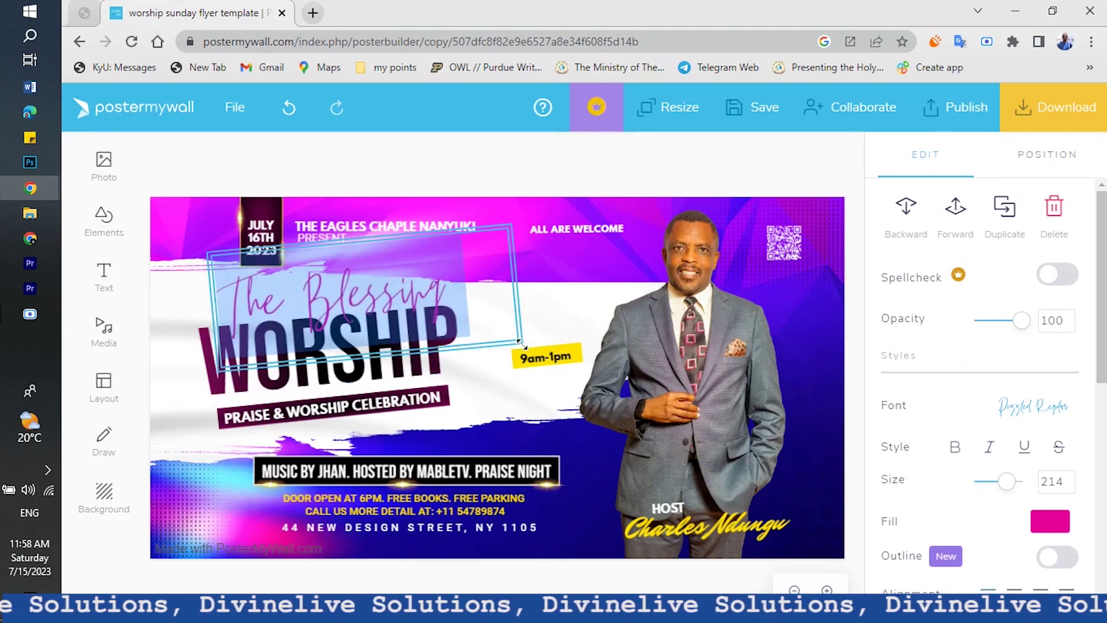
click(111, 562)
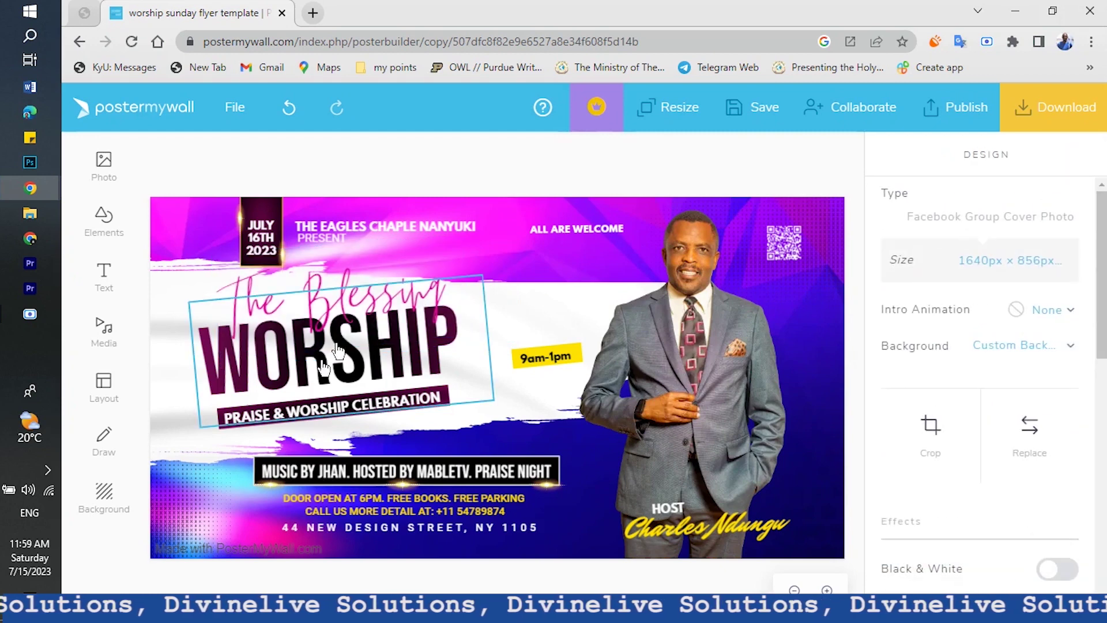
Replace the WORSHIP headline with 'of the tongue'
click(338, 349)
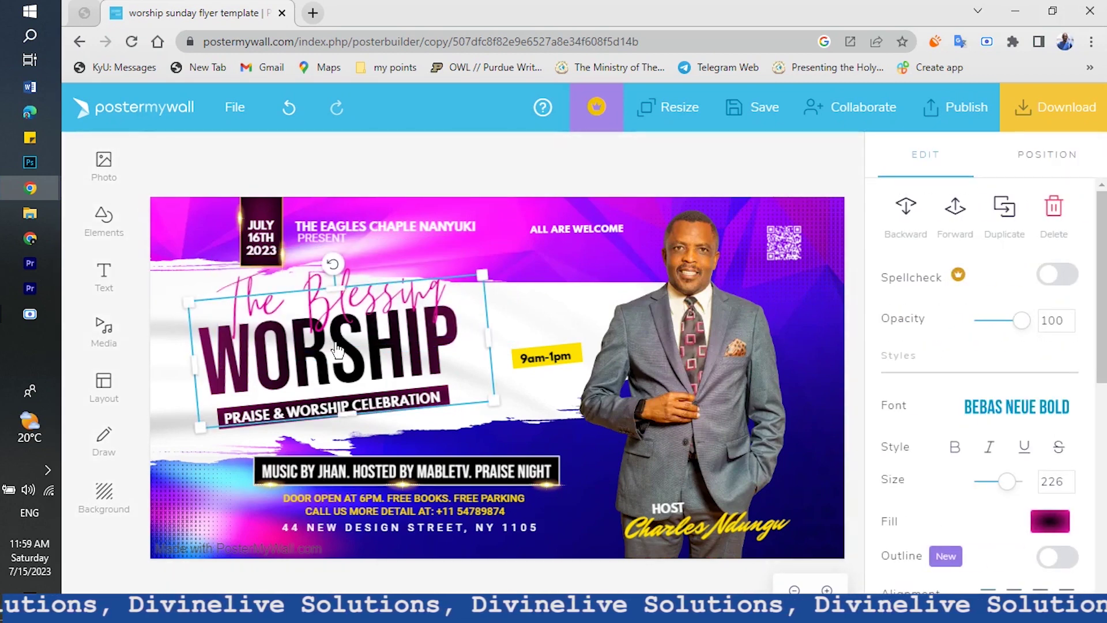
double_click(336, 344)
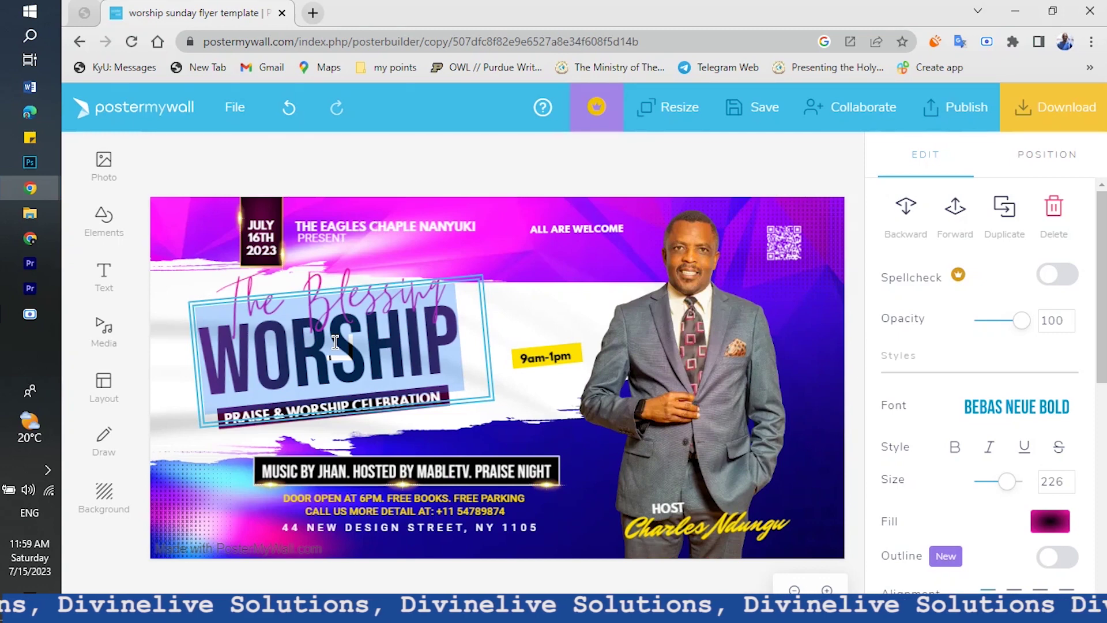
text(of t)
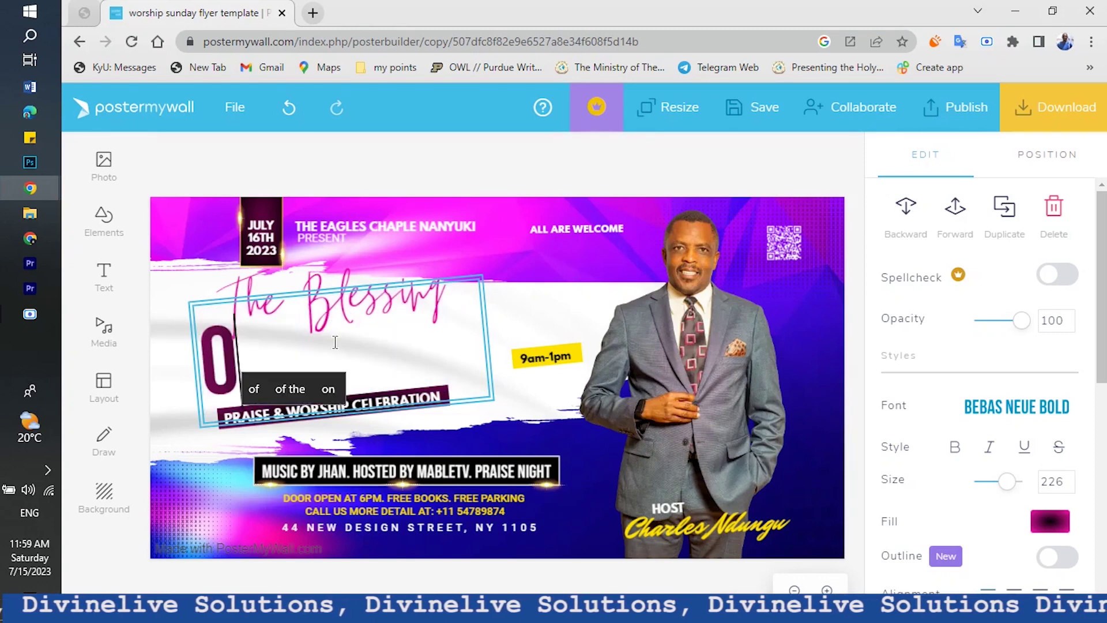
text(he to)
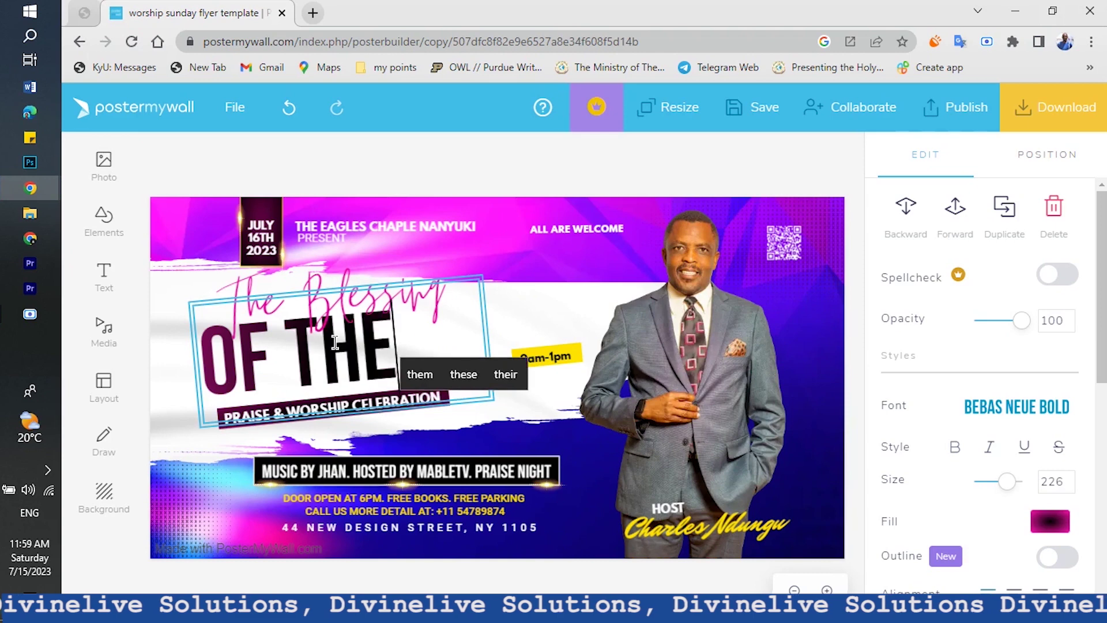
text(ngue)
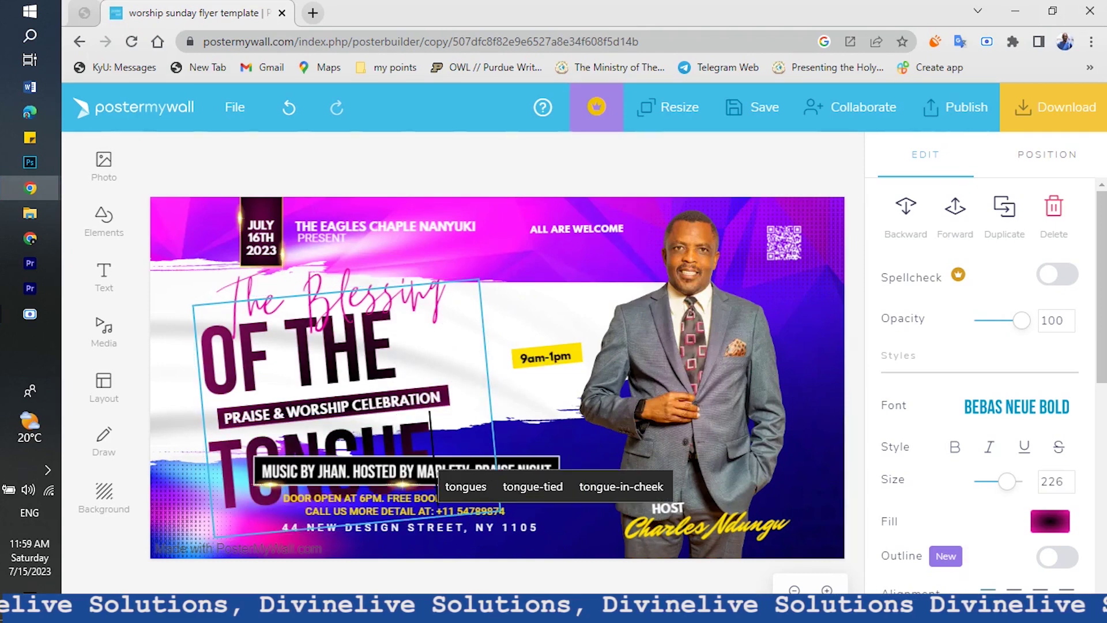
key(Escape)
key(Escape)
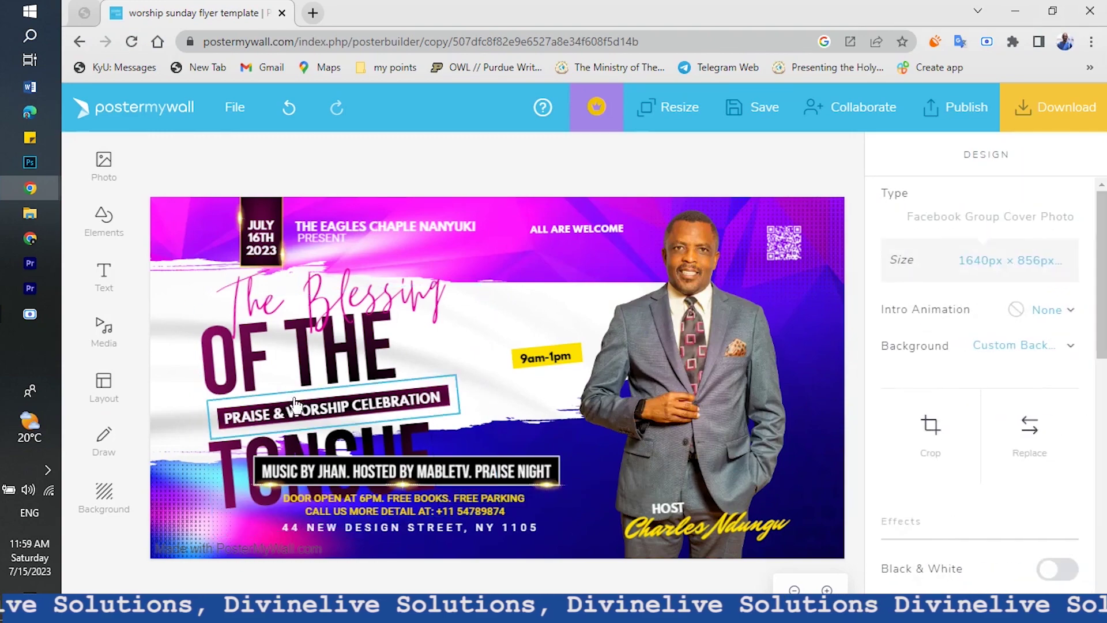
Widen and reposition the OF THE TONGUE headline so it sits on one line
drag(290, 364, 256, 369)
drag(458, 402, 560, 384)
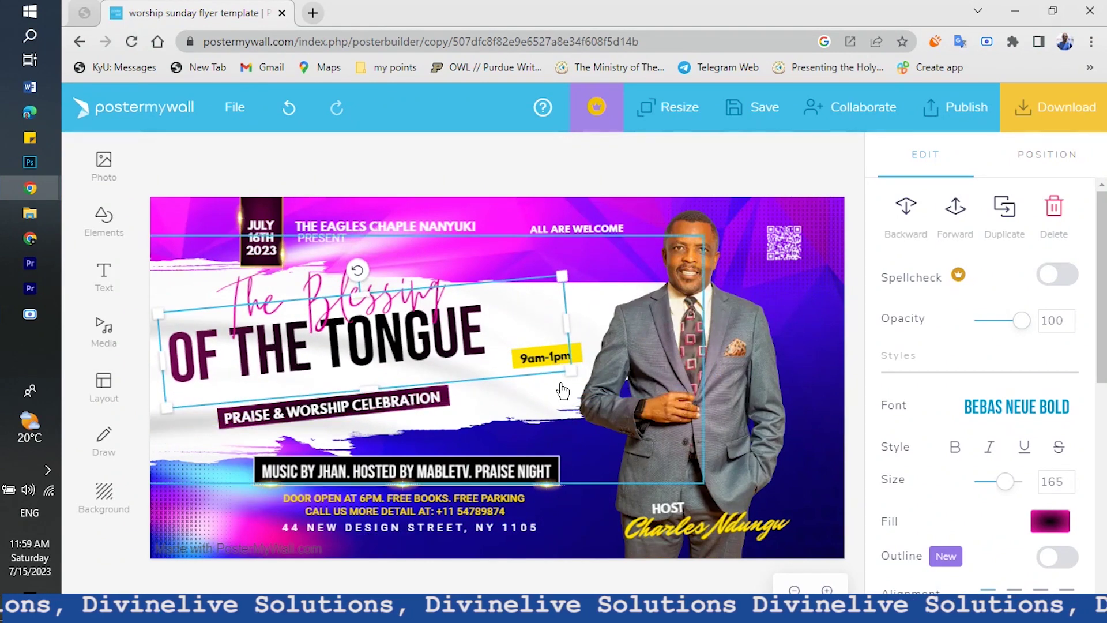
drag(356, 345, 363, 358)
double_click(356, 353)
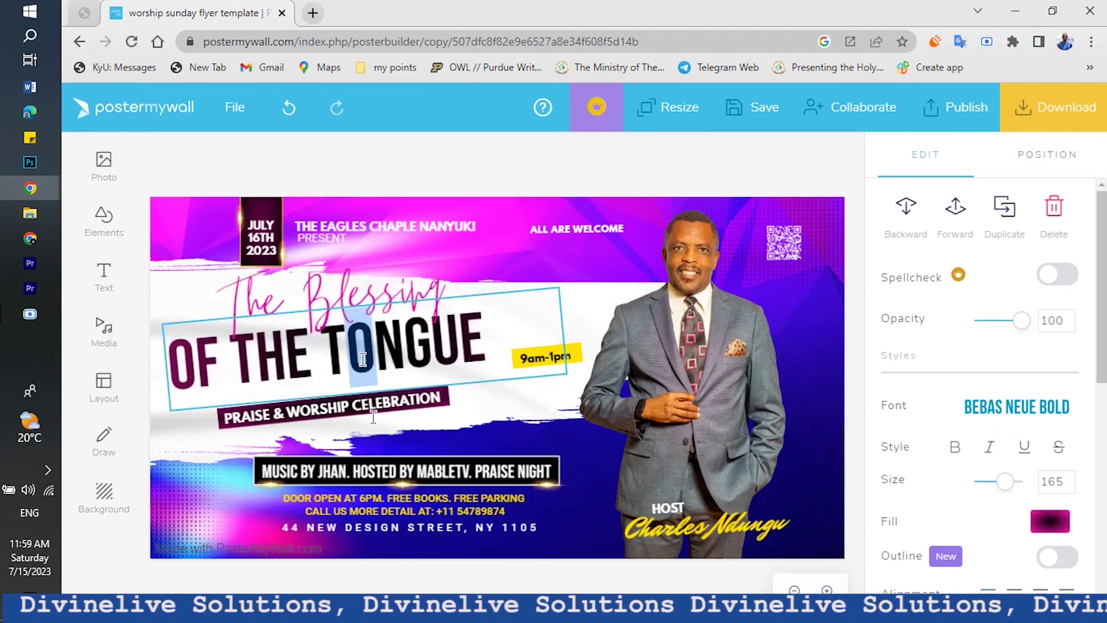
click(325, 573)
click(329, 357)
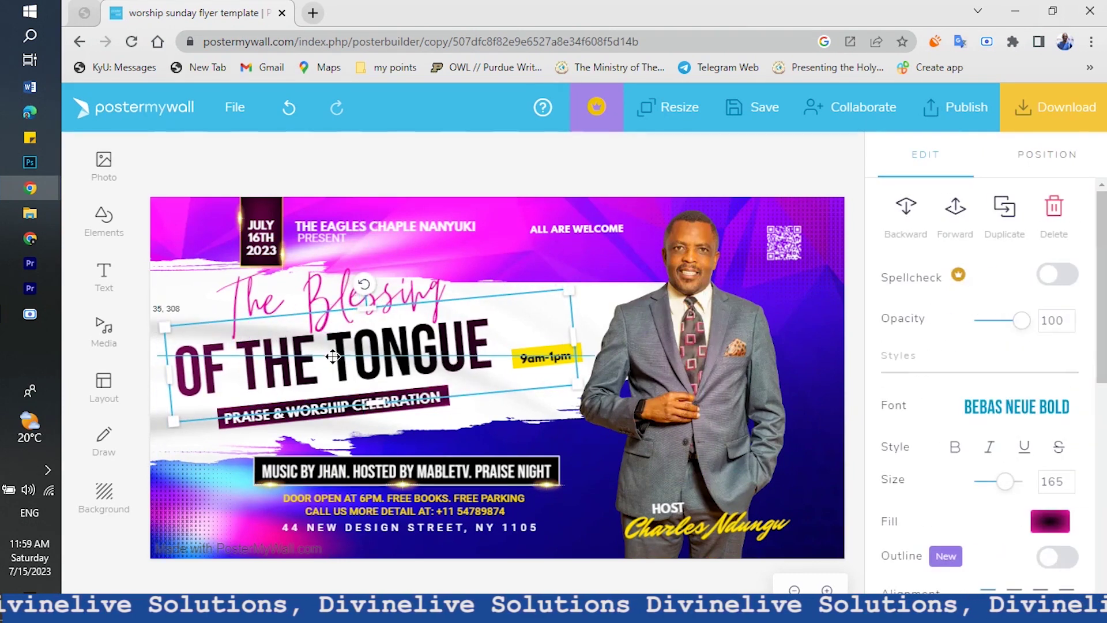
double_click(327, 355)
Move The Blessing slightly lower, just above the headline
click(321, 297)
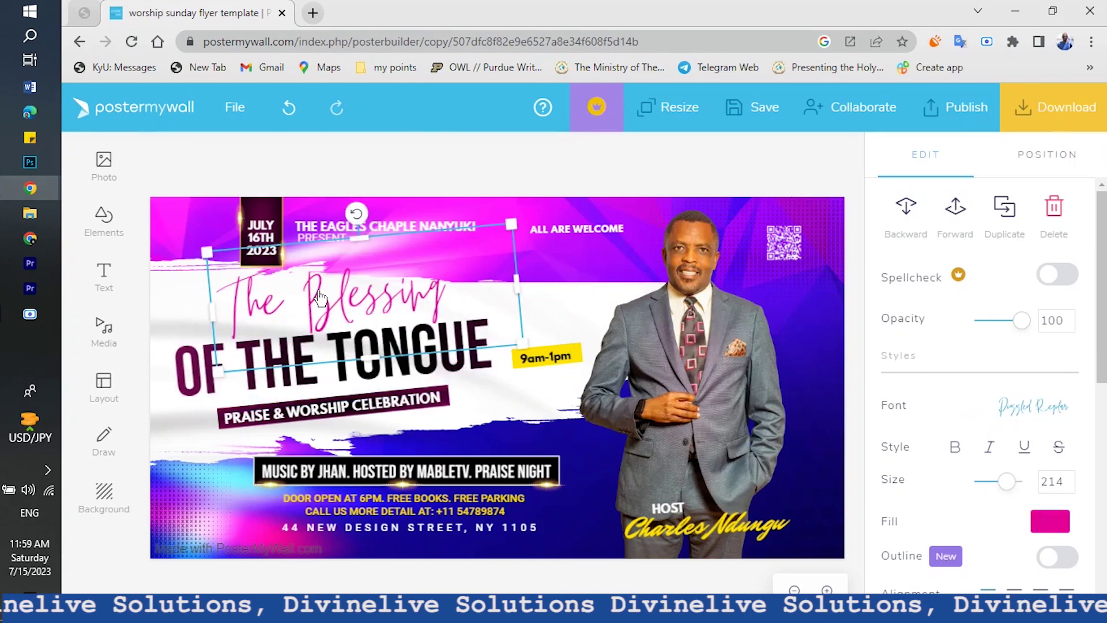
drag(322, 295, 321, 302)
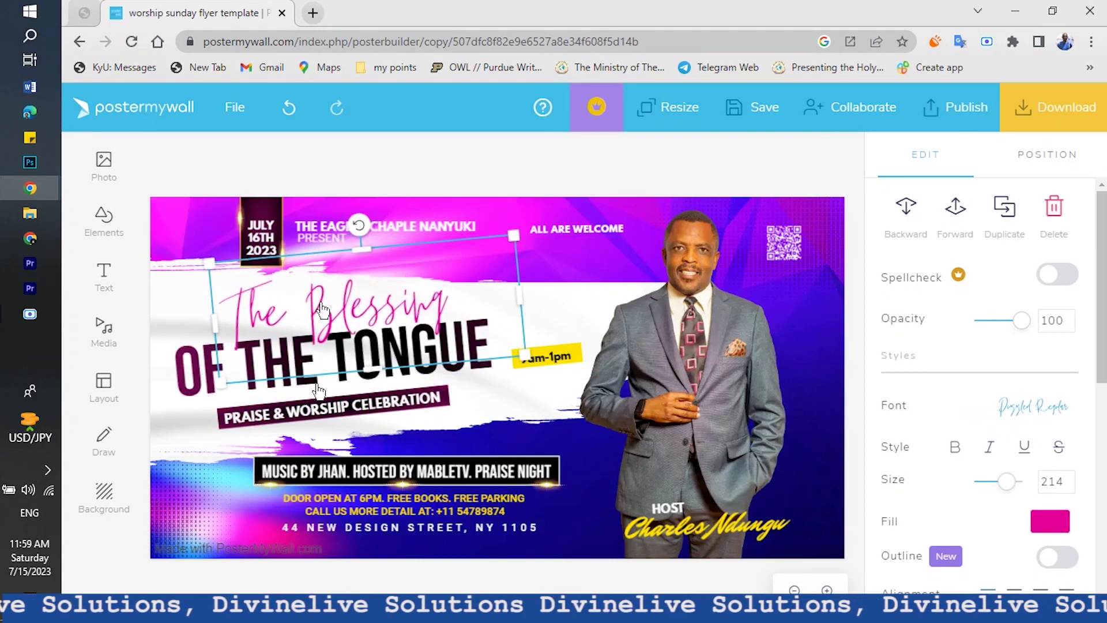
click(233, 565)
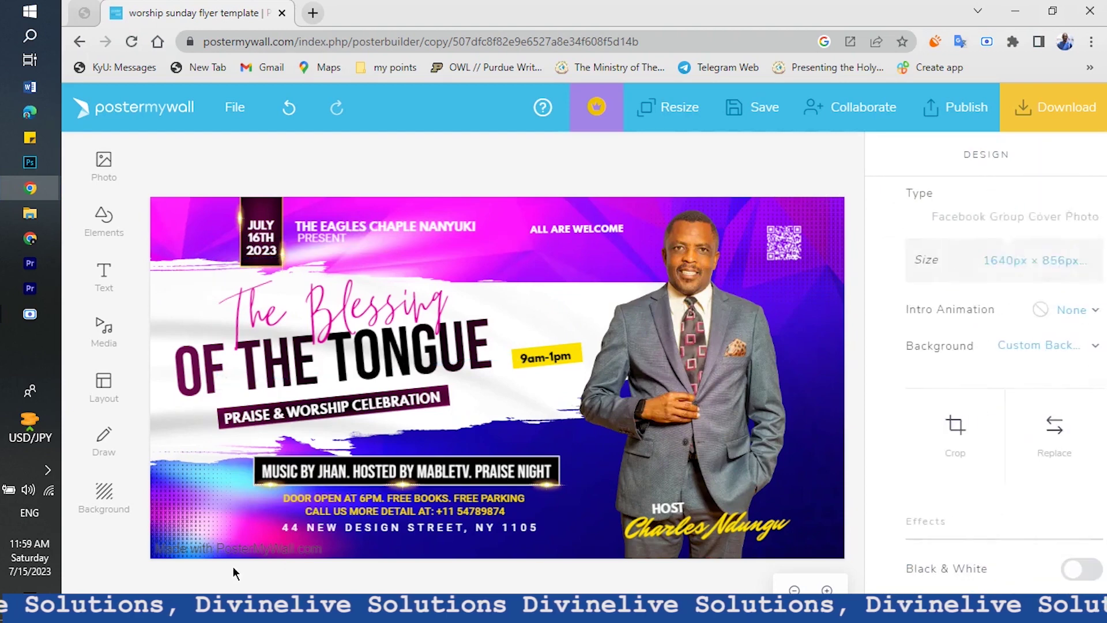
Replace the PRAISE & WORSHIP CELEBRATION tagline with 'THIS SUNDAY SERVICE'
click(278, 423)
click(277, 422)
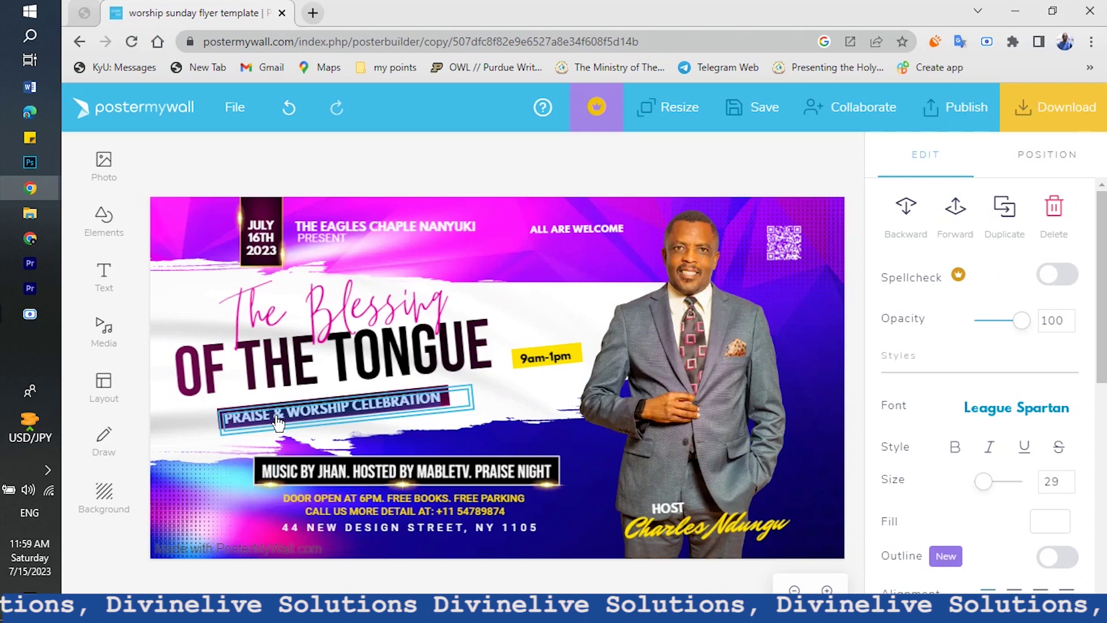
key(ctrl+a)
key(BackSpace)
text(th)
key(BackSpace)
key(BackSpace)
text(THIS )
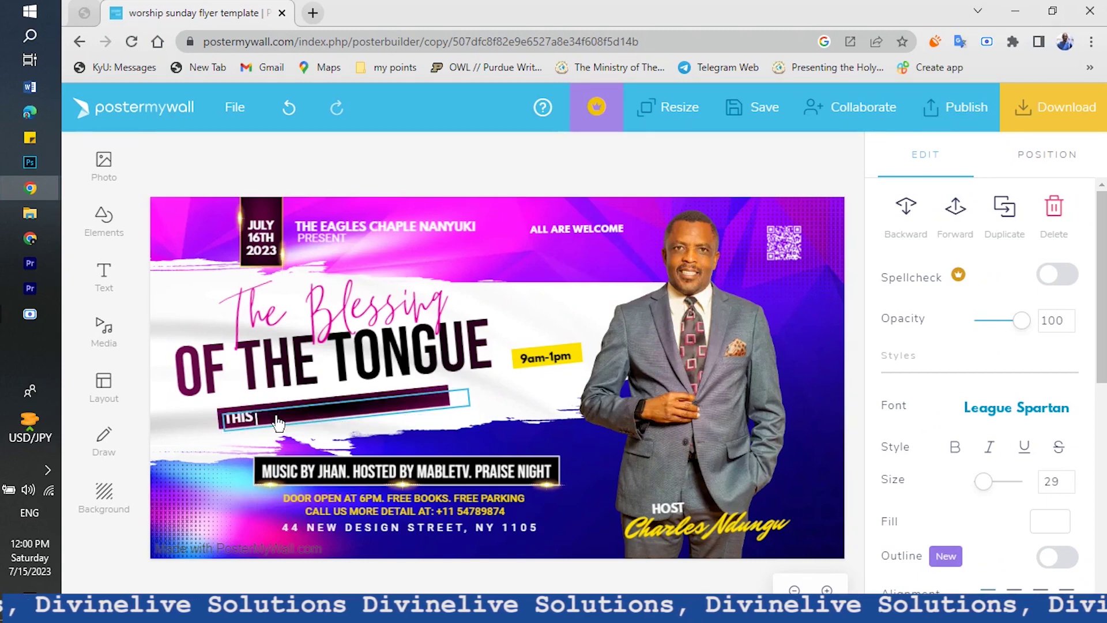
text(SUDAY)
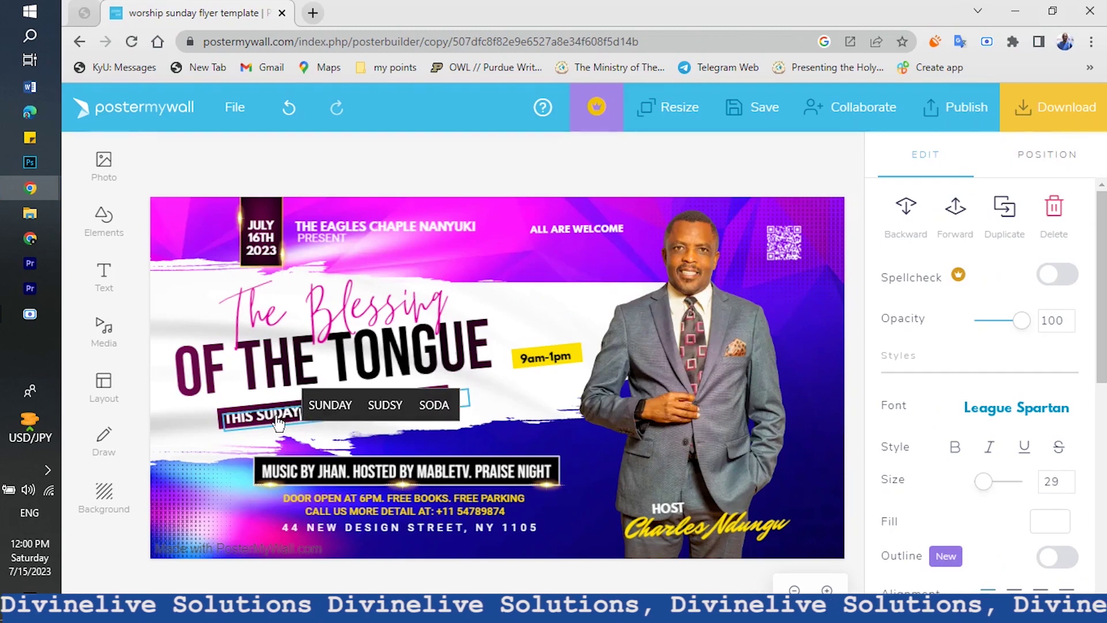
click(326, 404)
text(SERVICE)
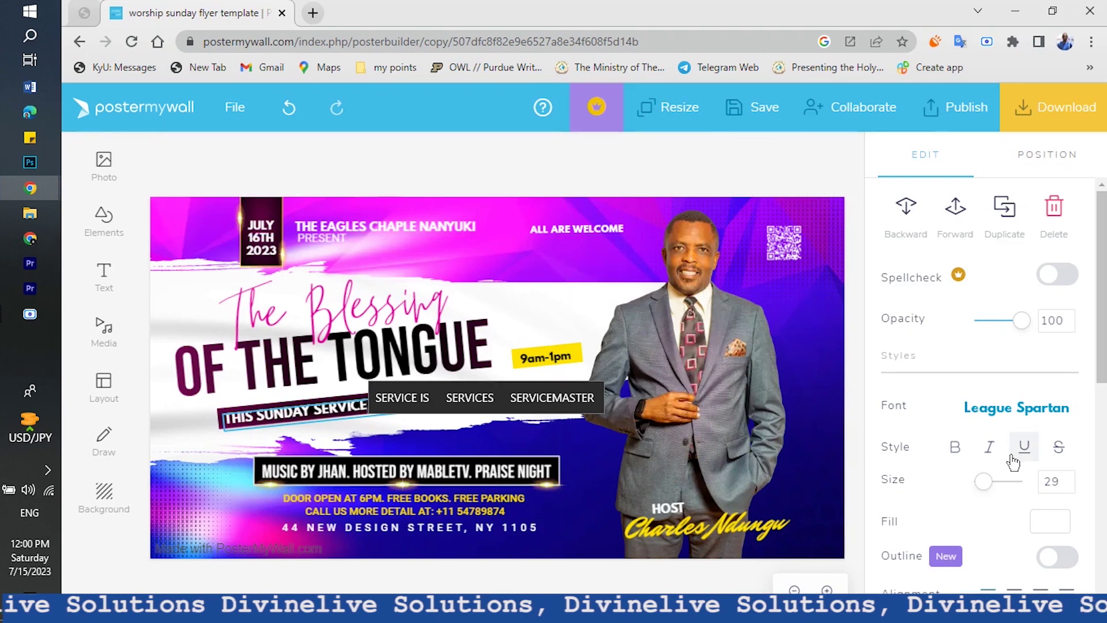
Reset the subtitle's letter spacing to normal so it fills the ribbon evenly
scroll(1013, 458, down, 6)
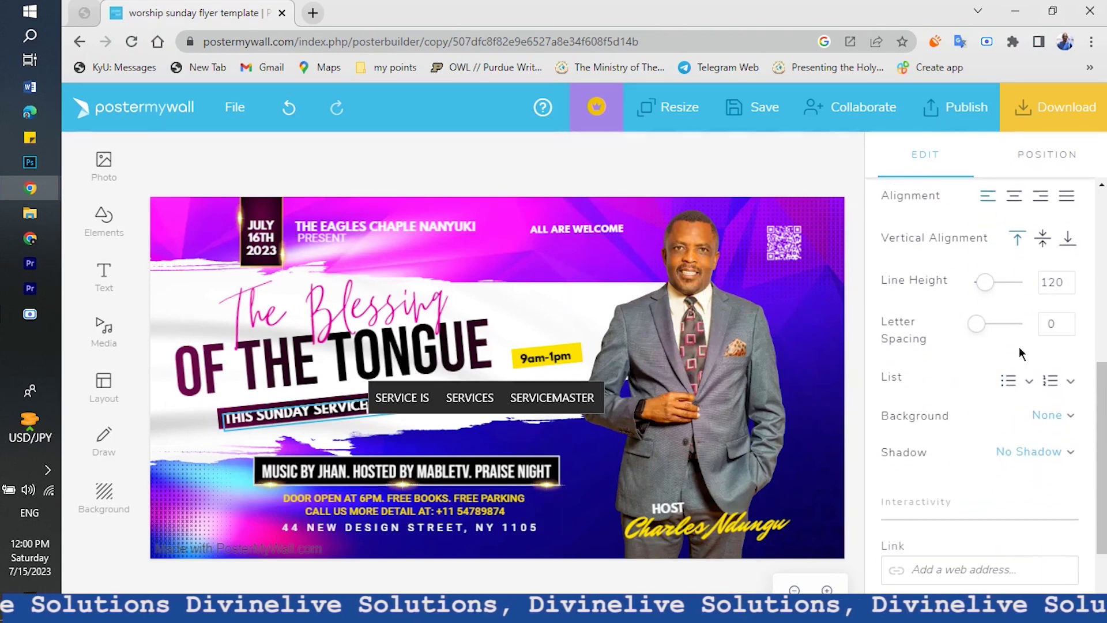
drag(977, 324, 981, 331)
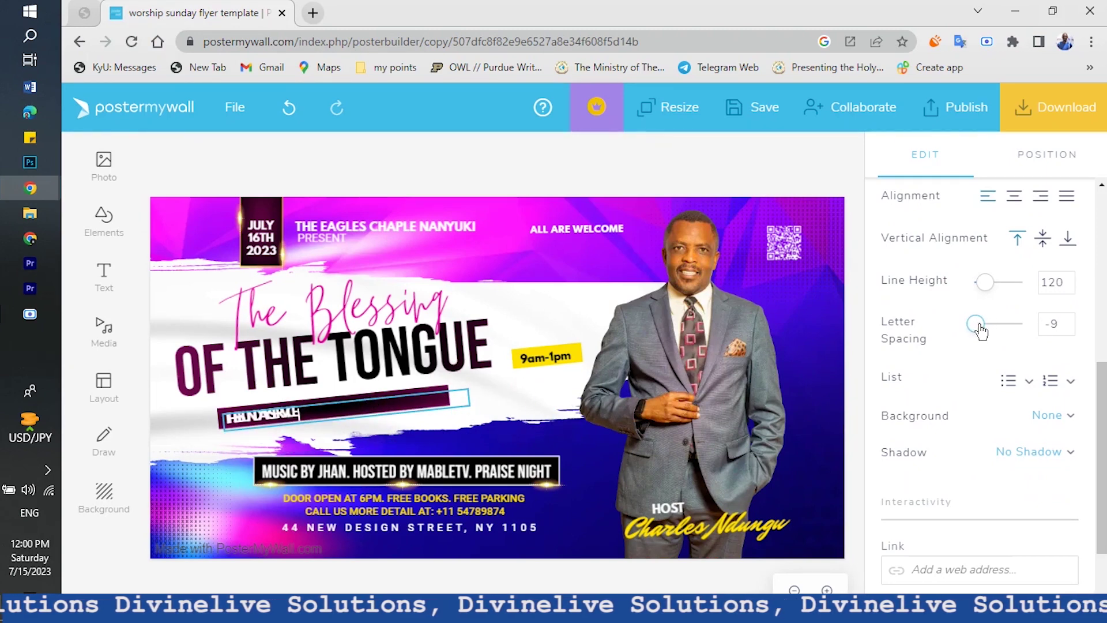
drag(980, 330, 980, 331)
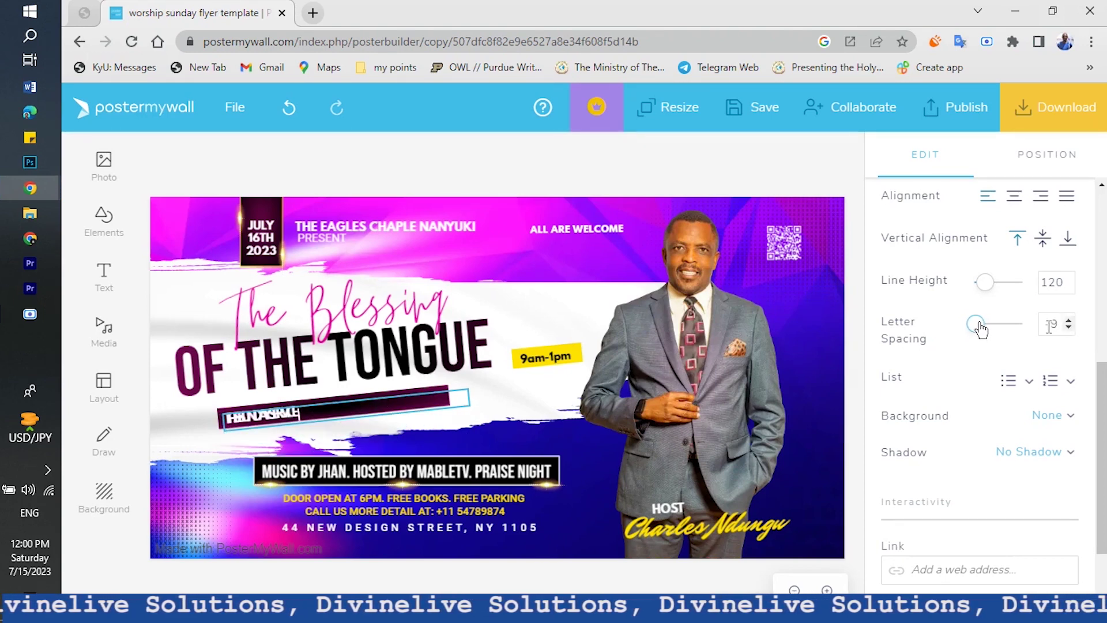
click(1049, 324)
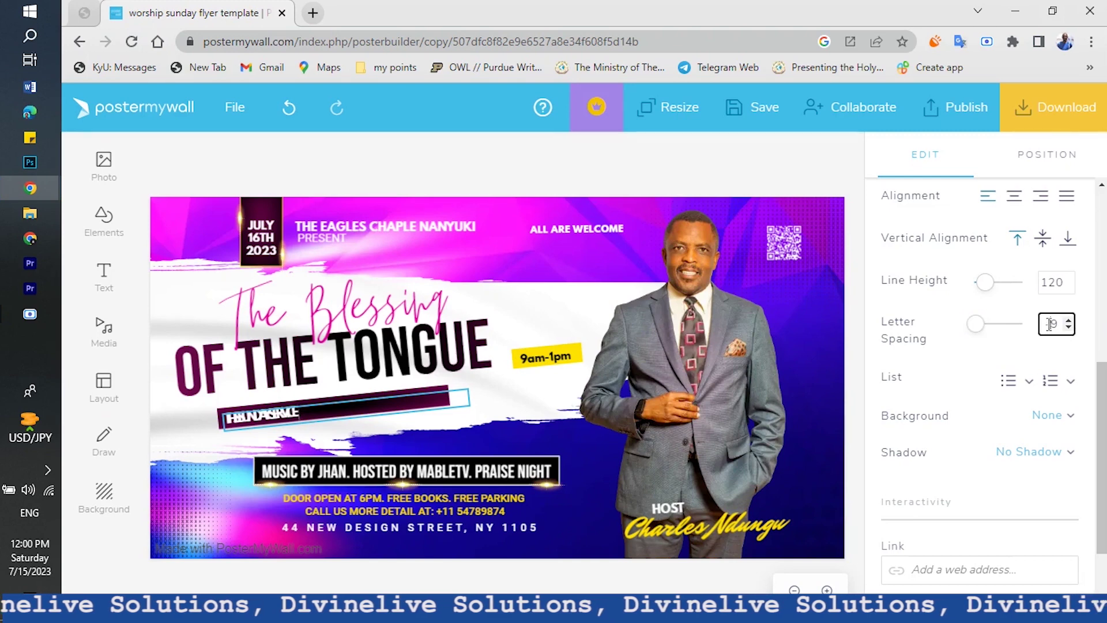
key(BackSpace)
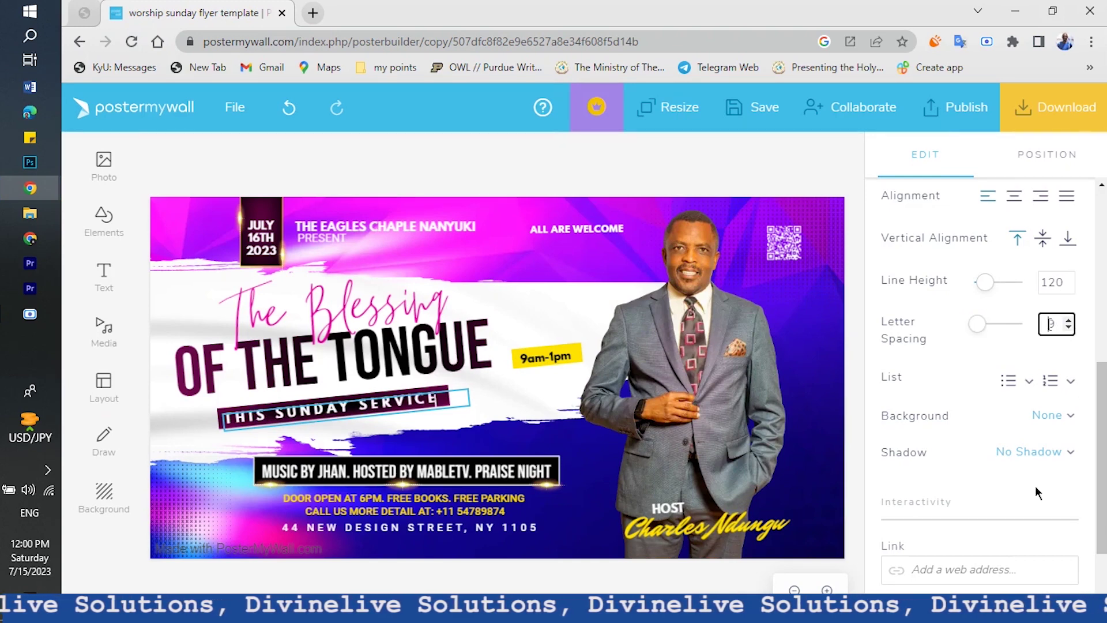
click(847, 421)
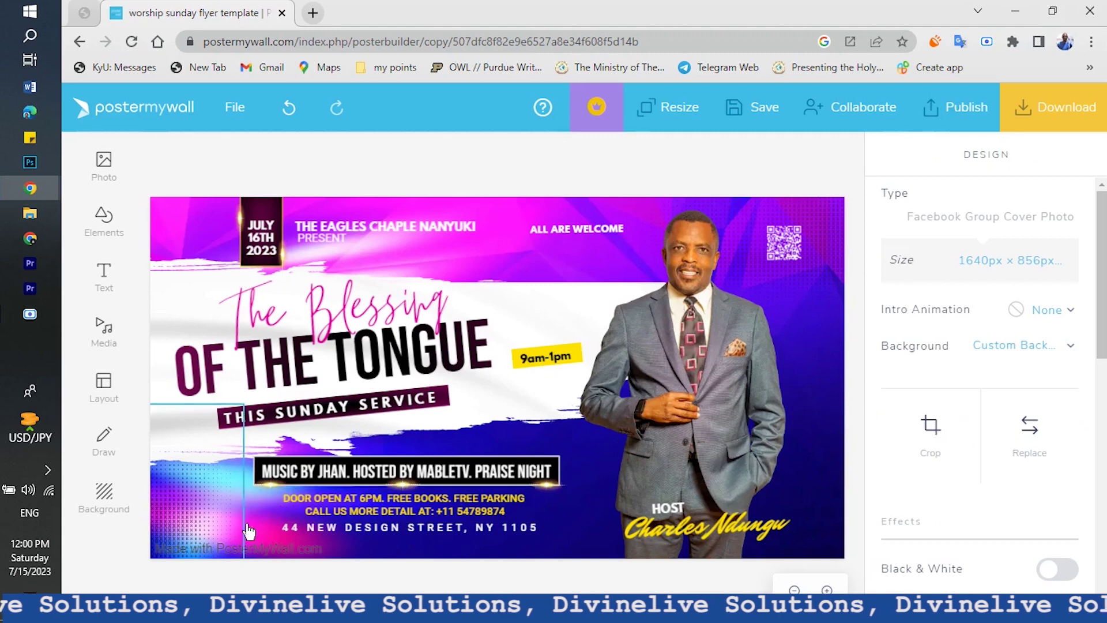
double_click(334, 483)
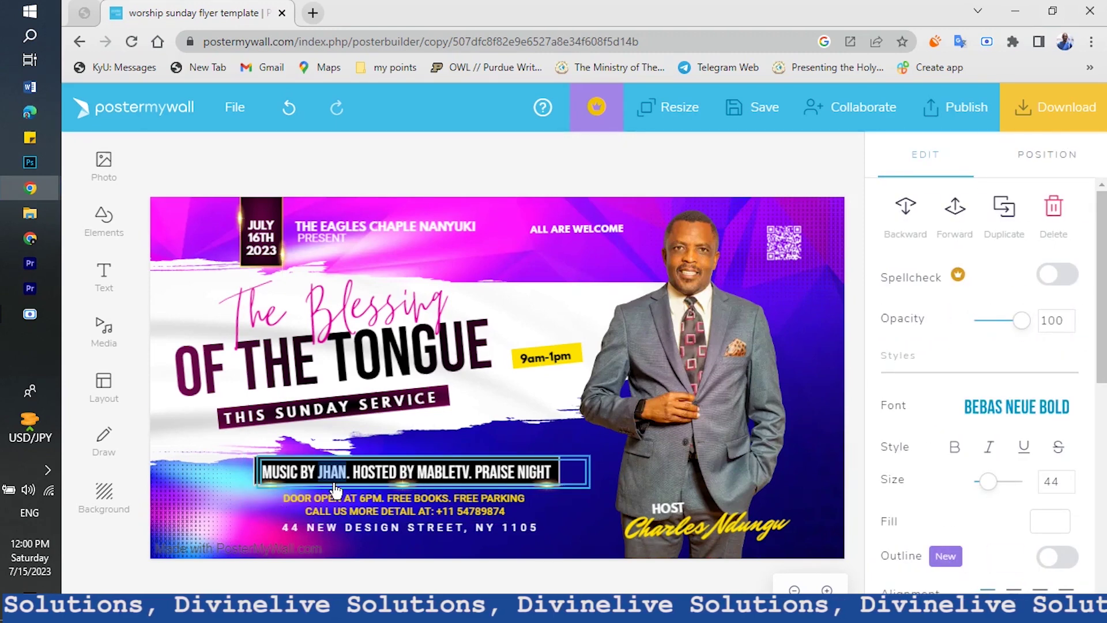
Delete the MUSIC BY JHAN text, leaving its text box empty
triple_click(336, 489)
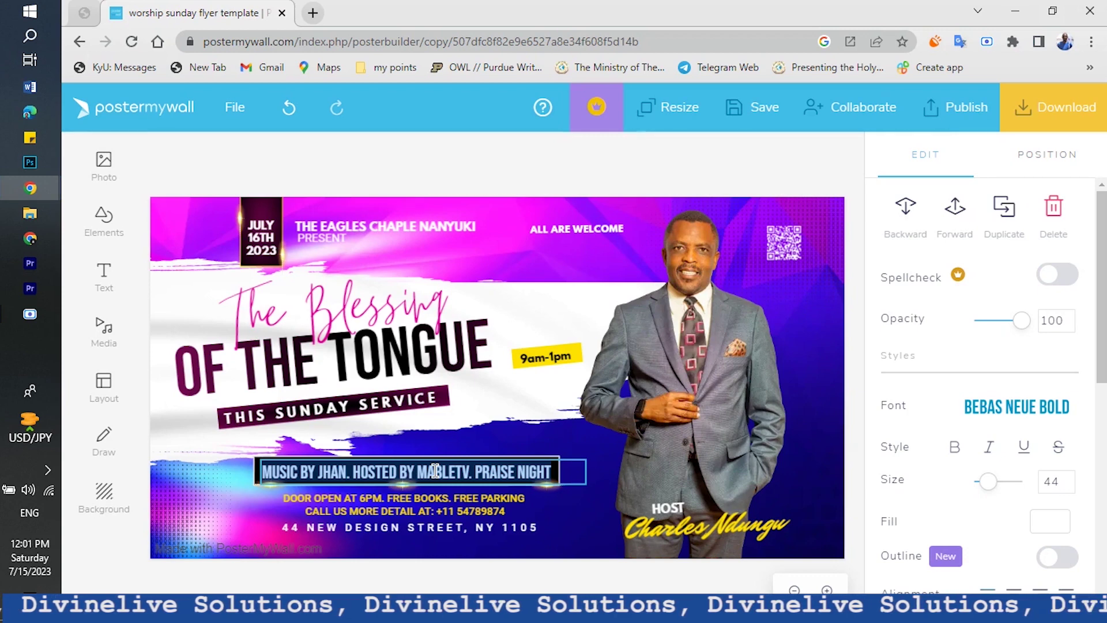
key(BackSpace)
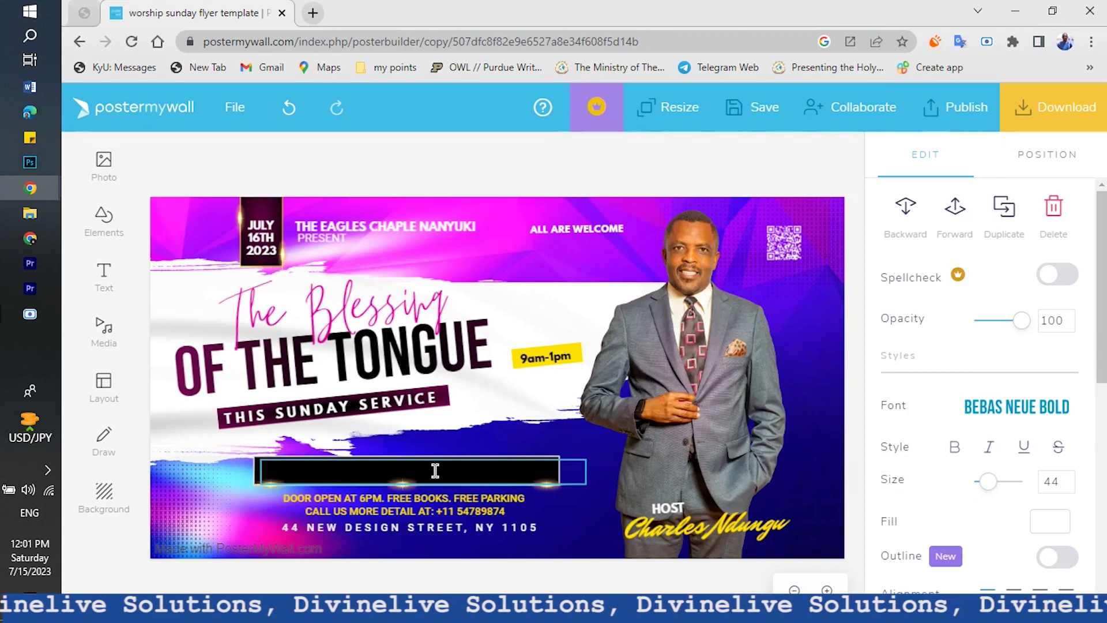
text(I)
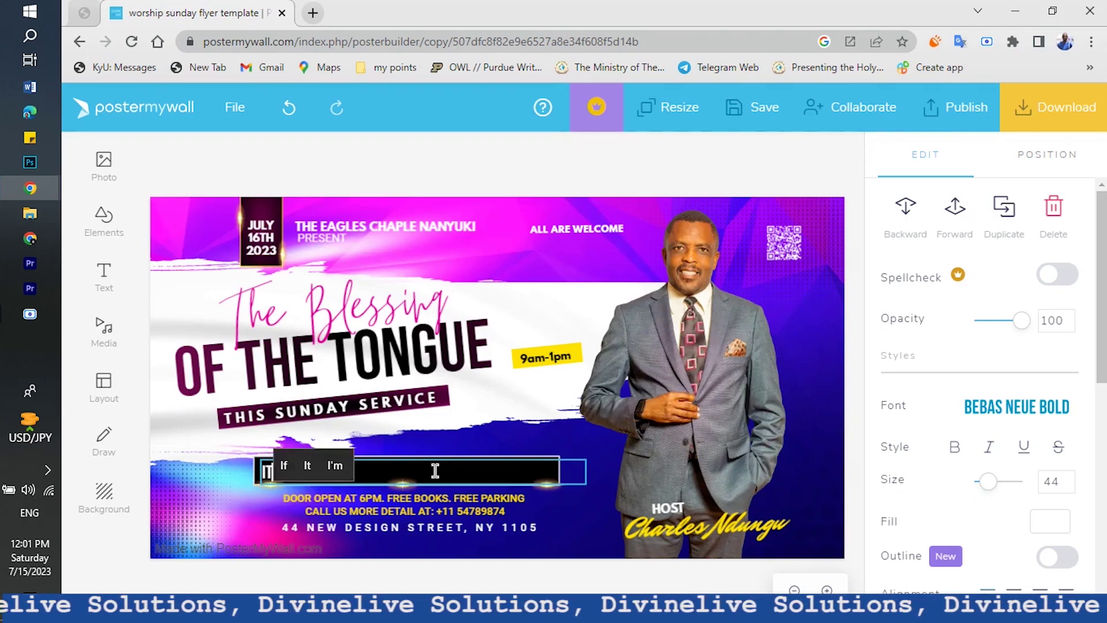
text(T IS T)
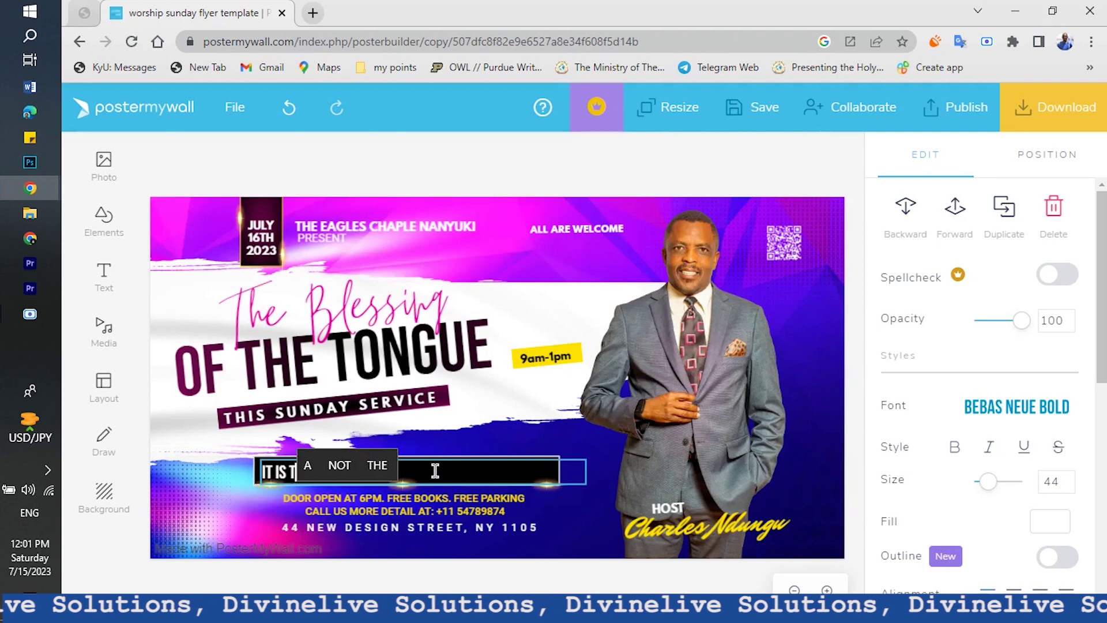
key(BackSpace)
key(BackSpace)
key(BackSpace)
key(BackSpace)
key(BackSpace)
key(BackSpace)
key(BackSpace)
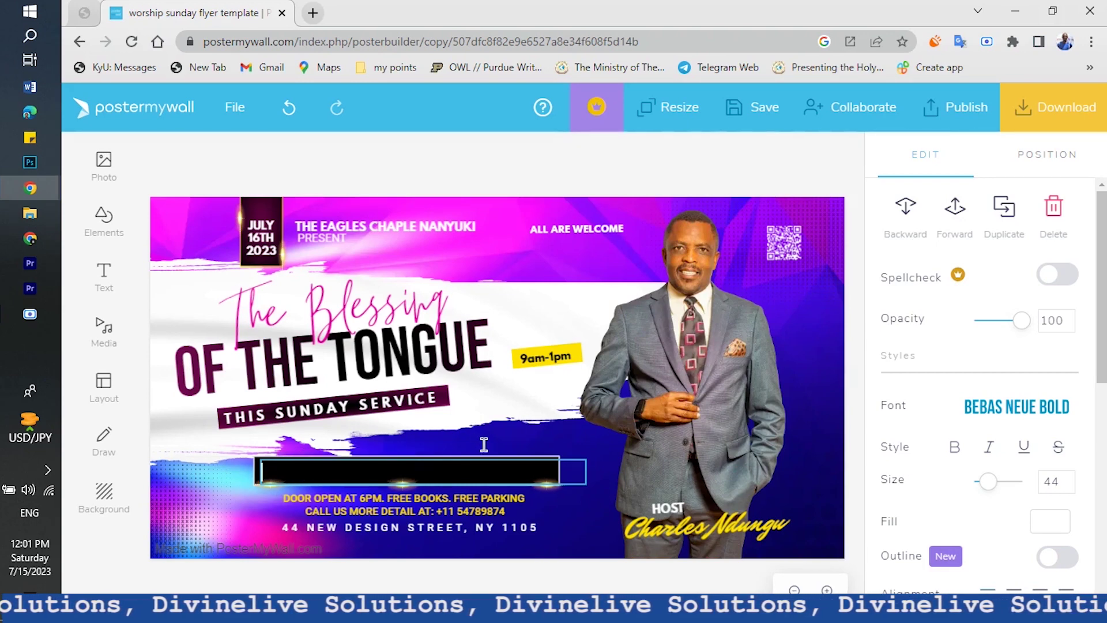
click(854, 173)
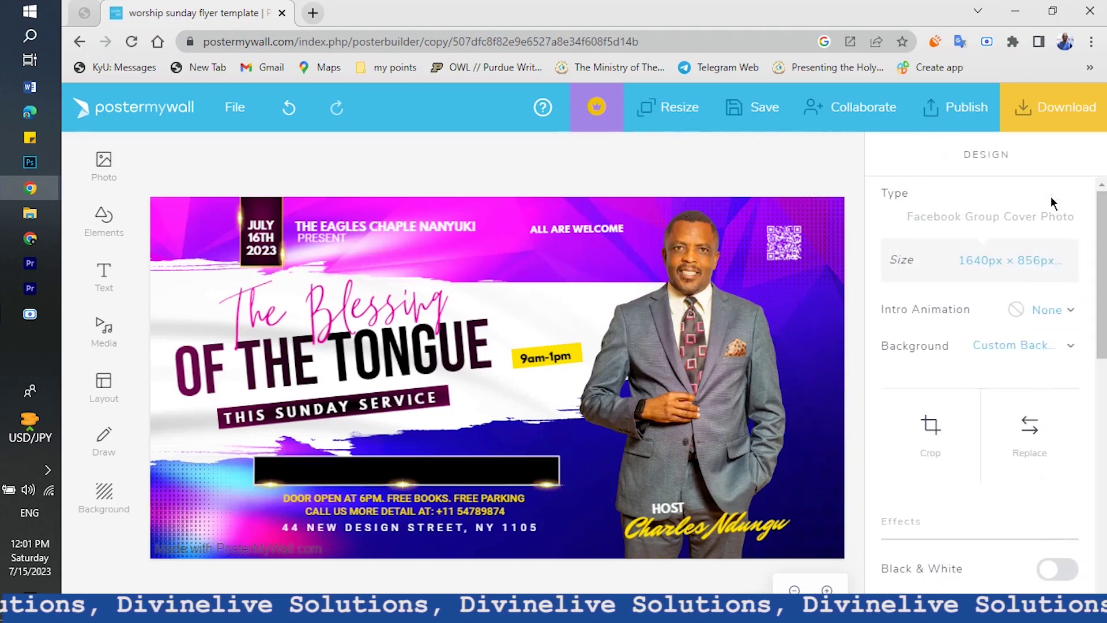
Delete the black bar and move the DOOR OPEN details up into the gap
click(511, 466)
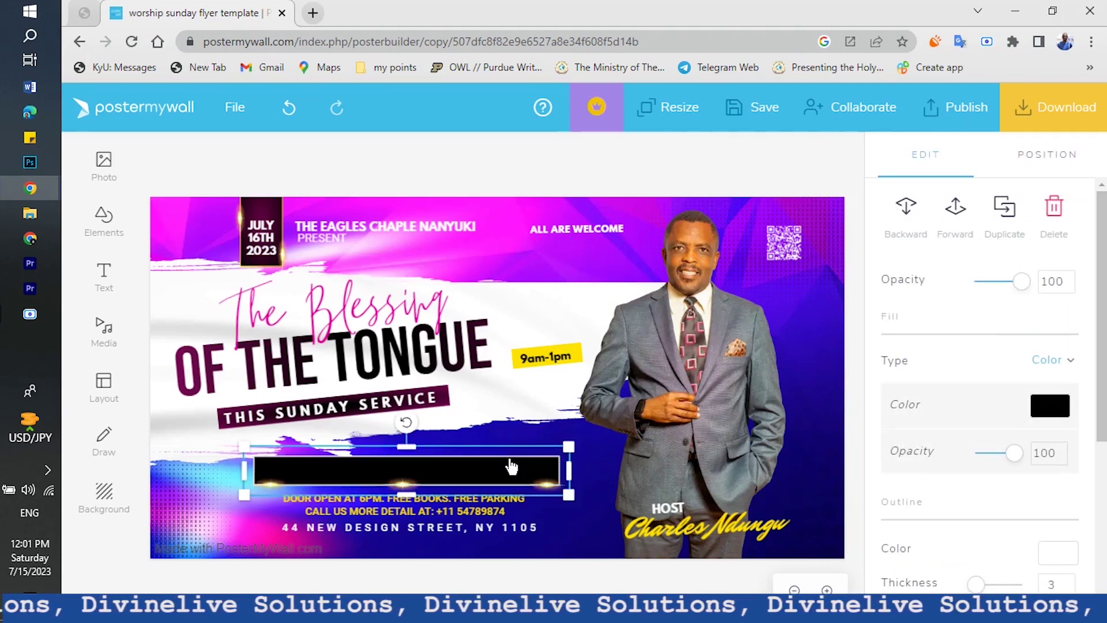
click(1054, 209)
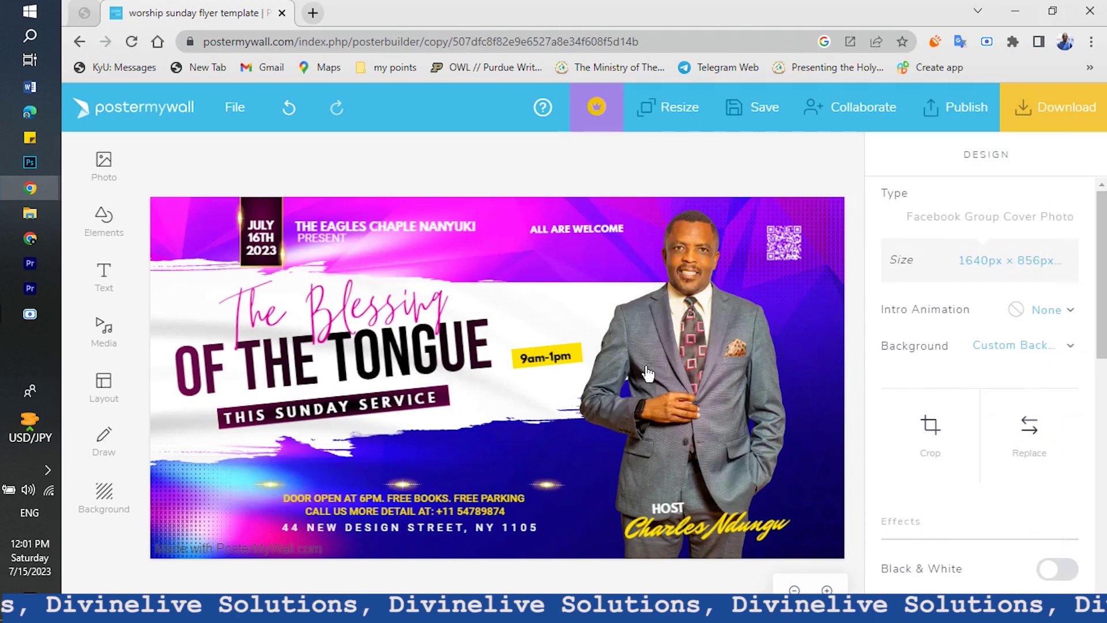
drag(394, 502, 412, 474)
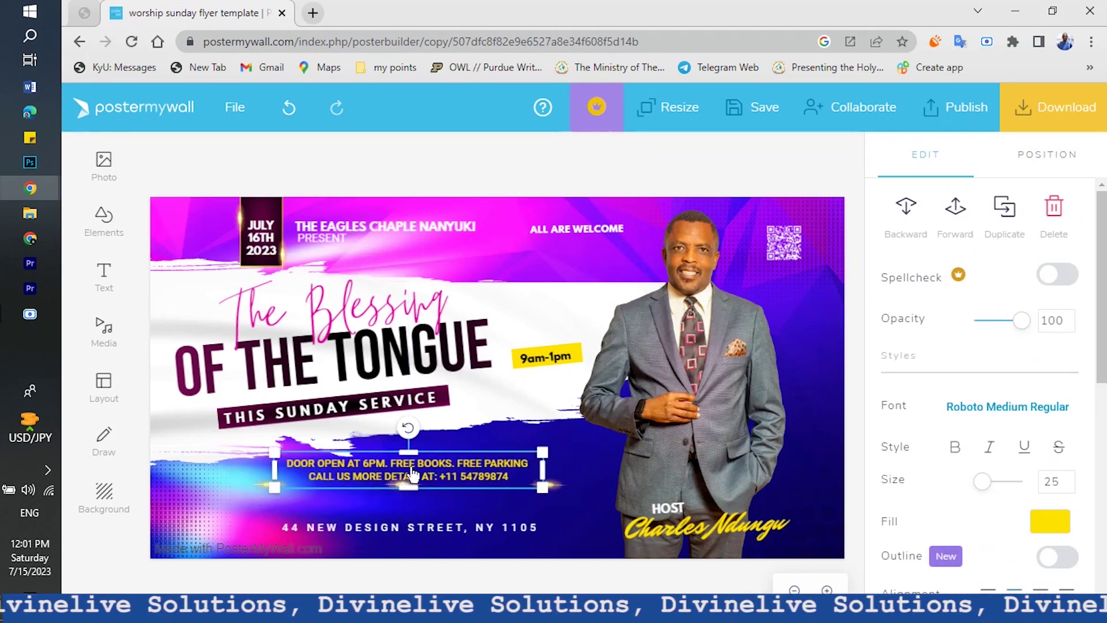
Replace the door-opening text with 'NANYUKI TOWN OPPOSITE NANYUKI PRISON'
click(411, 474)
key(ctrl+a)
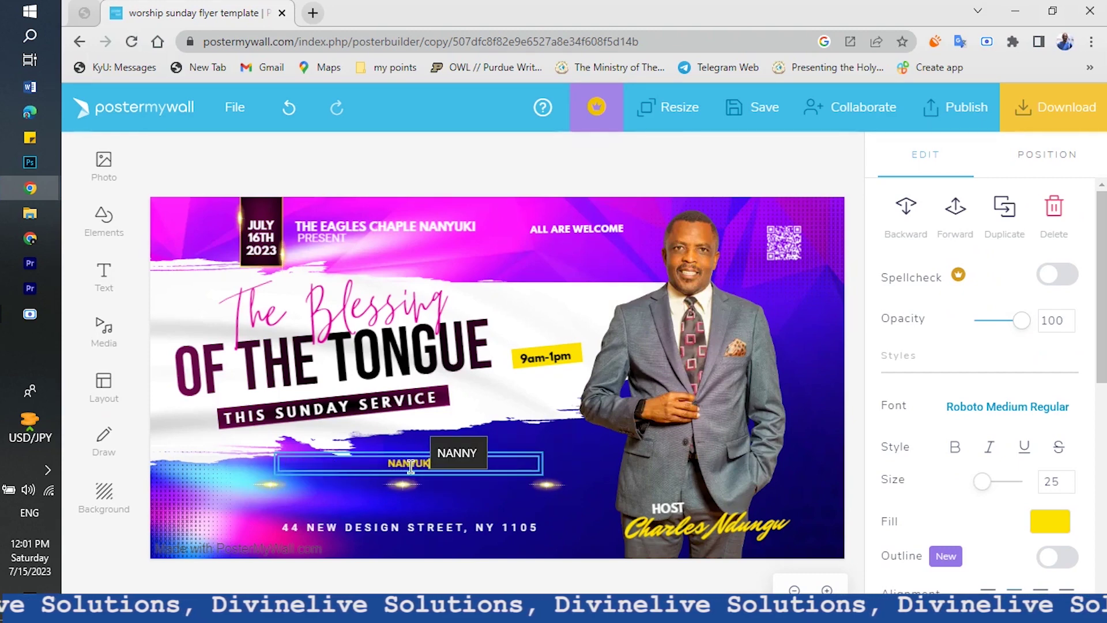
text(WO)
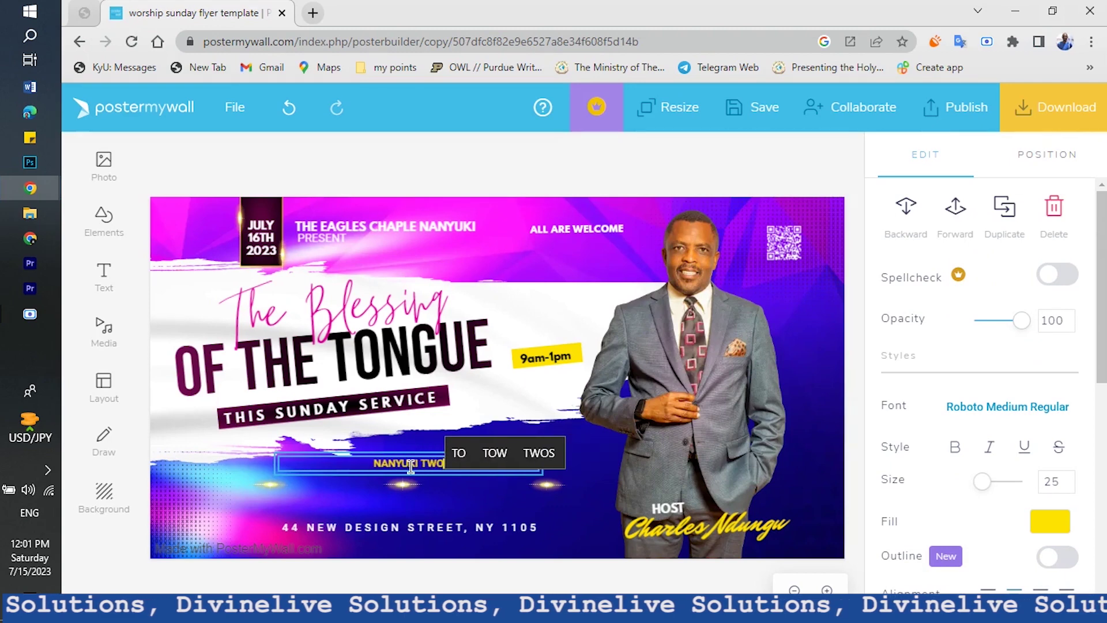
key(BackSpace)
key(BackSpace)
text(OW)
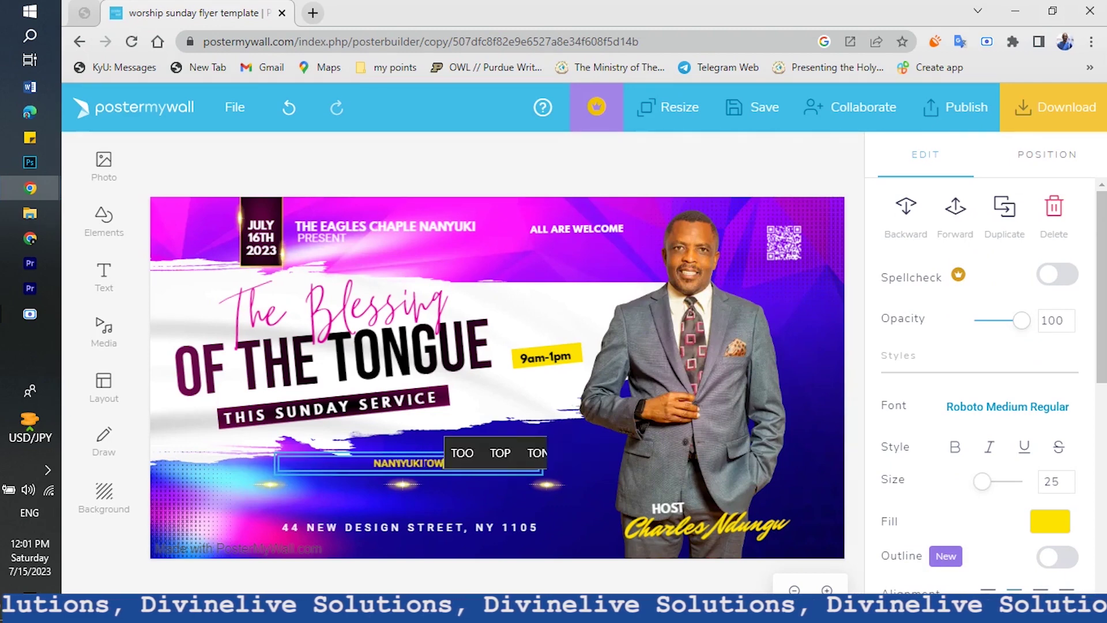
text(N OPPOST)
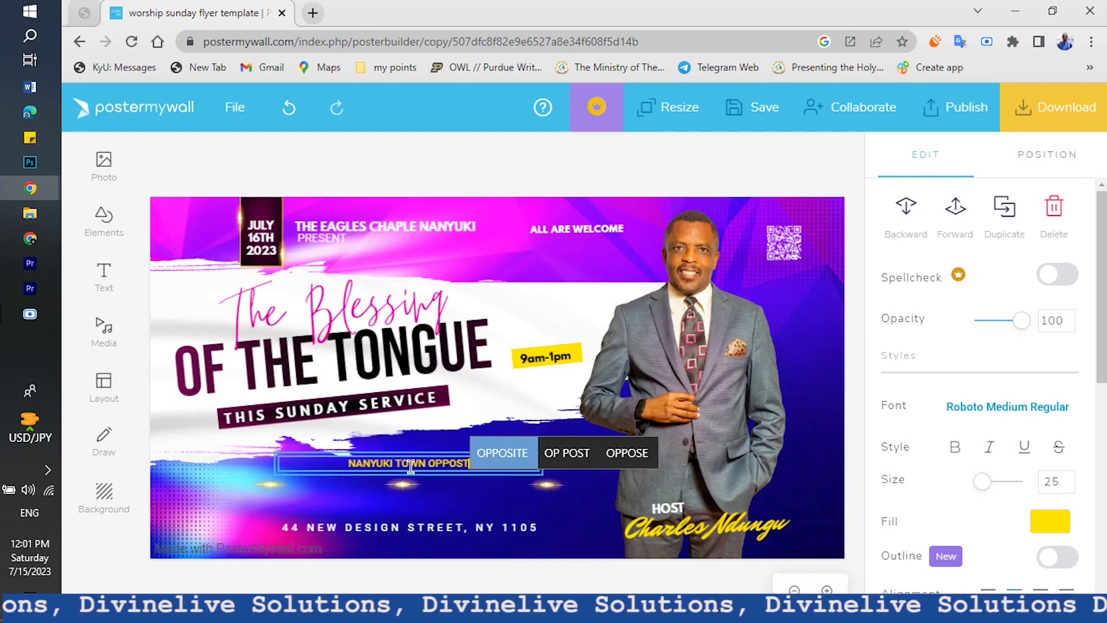
key(BackSpace)
text(ITE NANY)
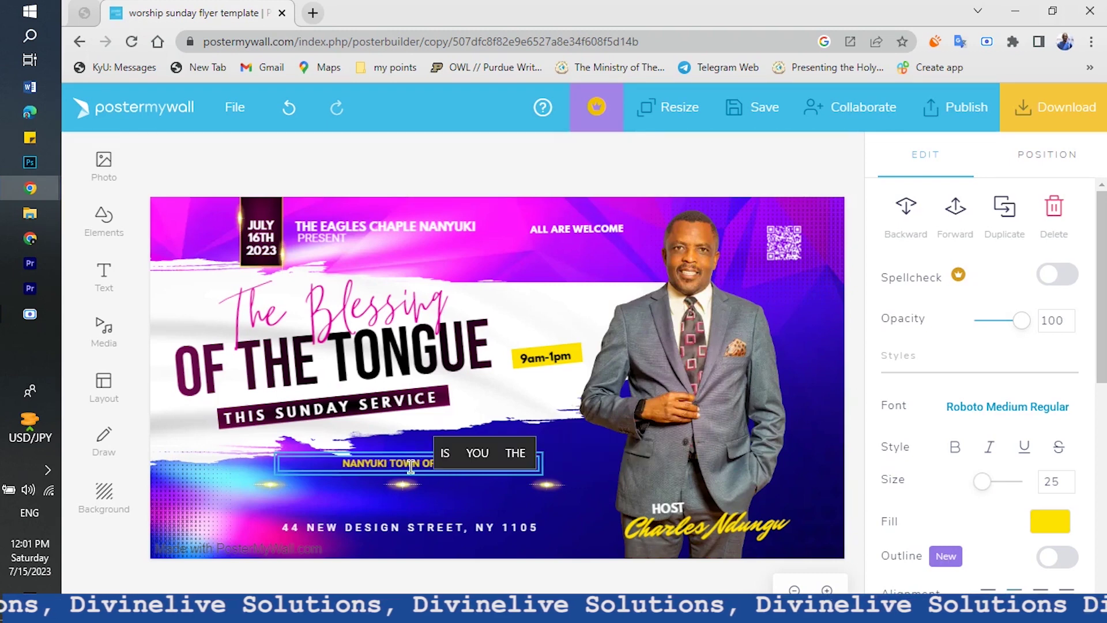
text(UKI)
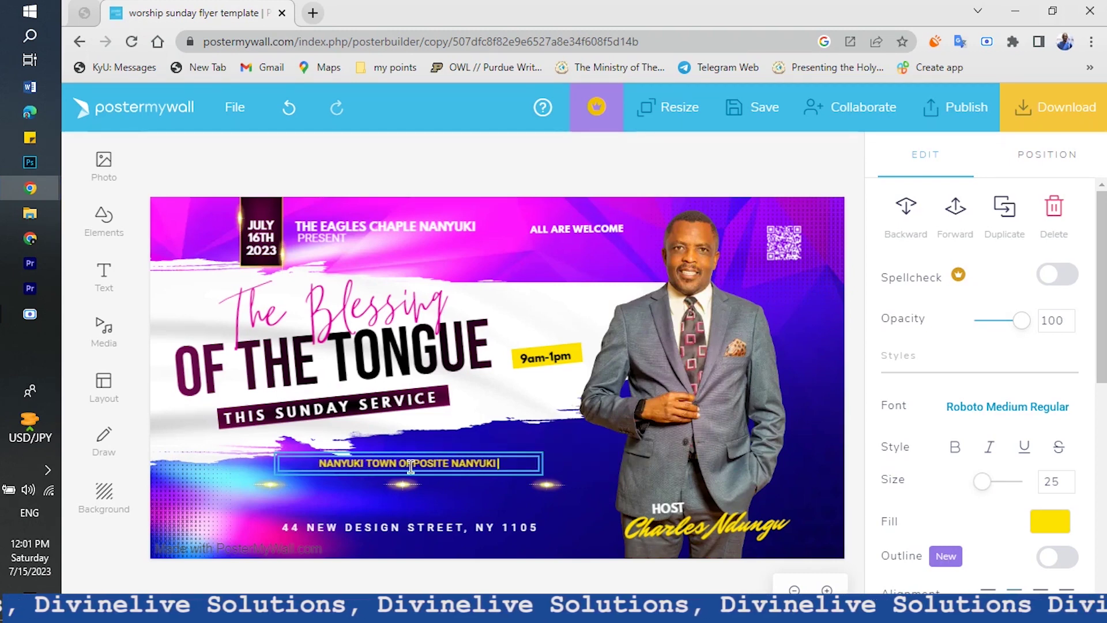
text( PRISON)
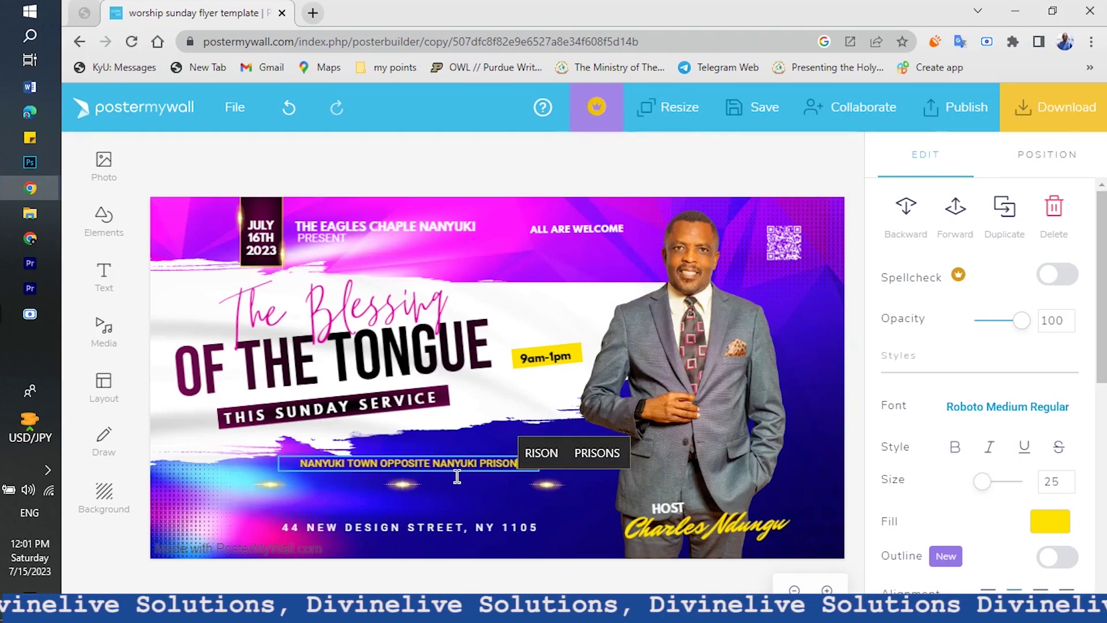
key(Escape)
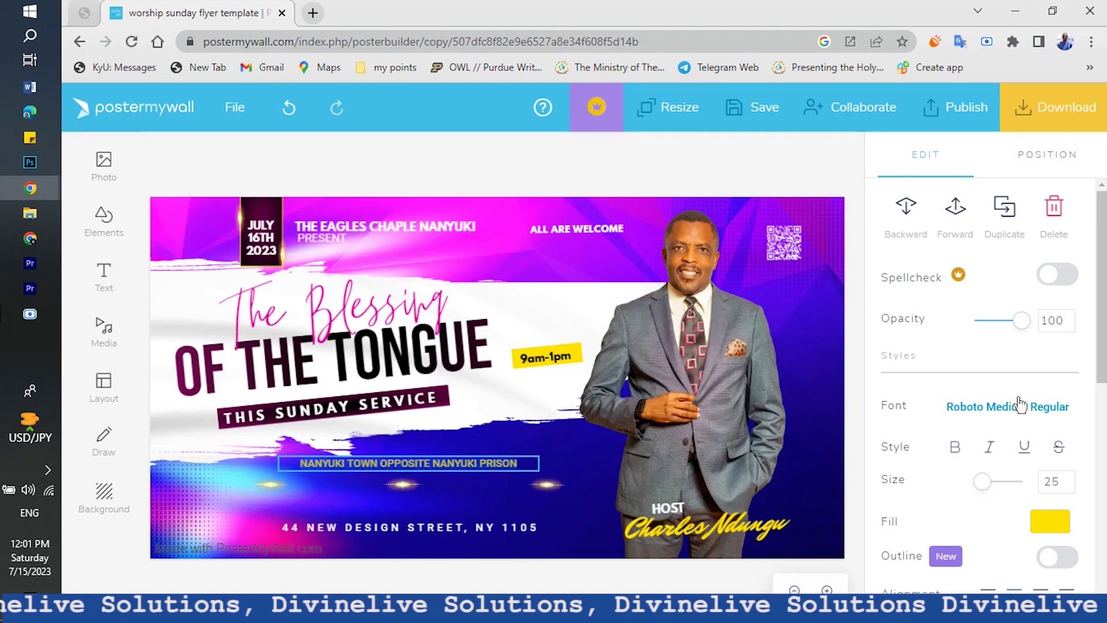
Set the location text size to 46 and centre it below the subtitle
click(1000, 482)
drag(1000, 484, 990, 486)
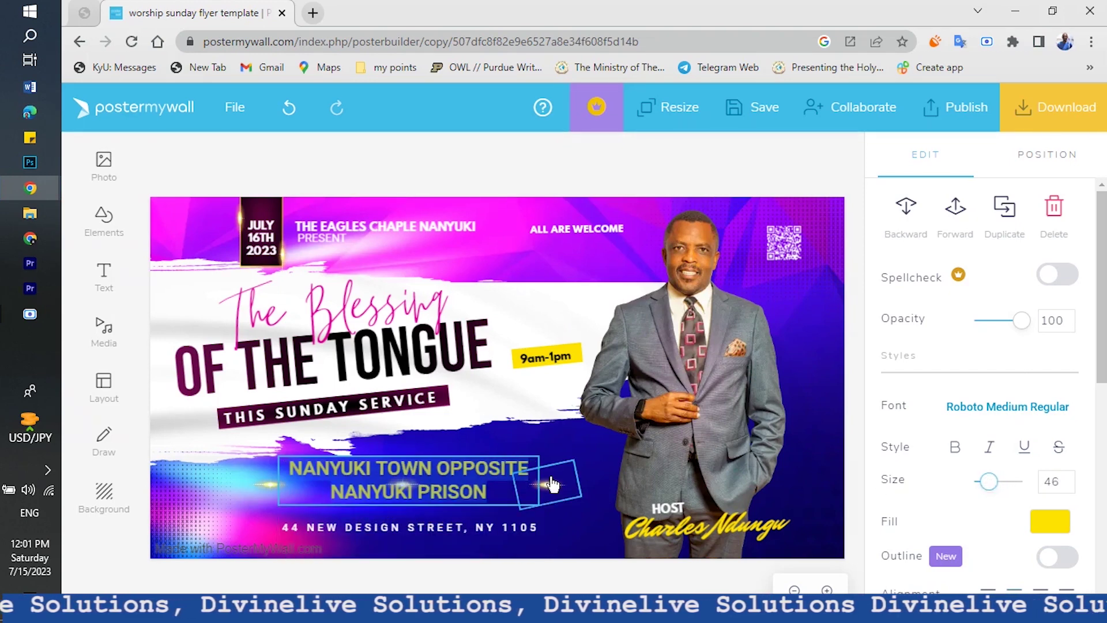
click(444, 577)
drag(402, 469, 391, 461)
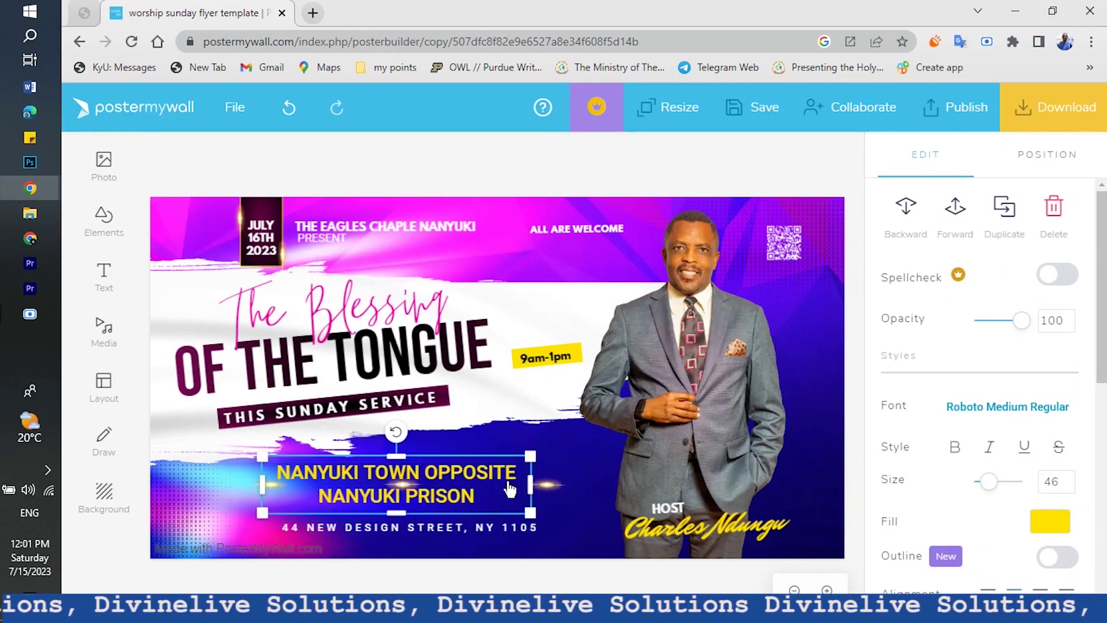
drag(535, 482, 561, 482)
click(426, 544)
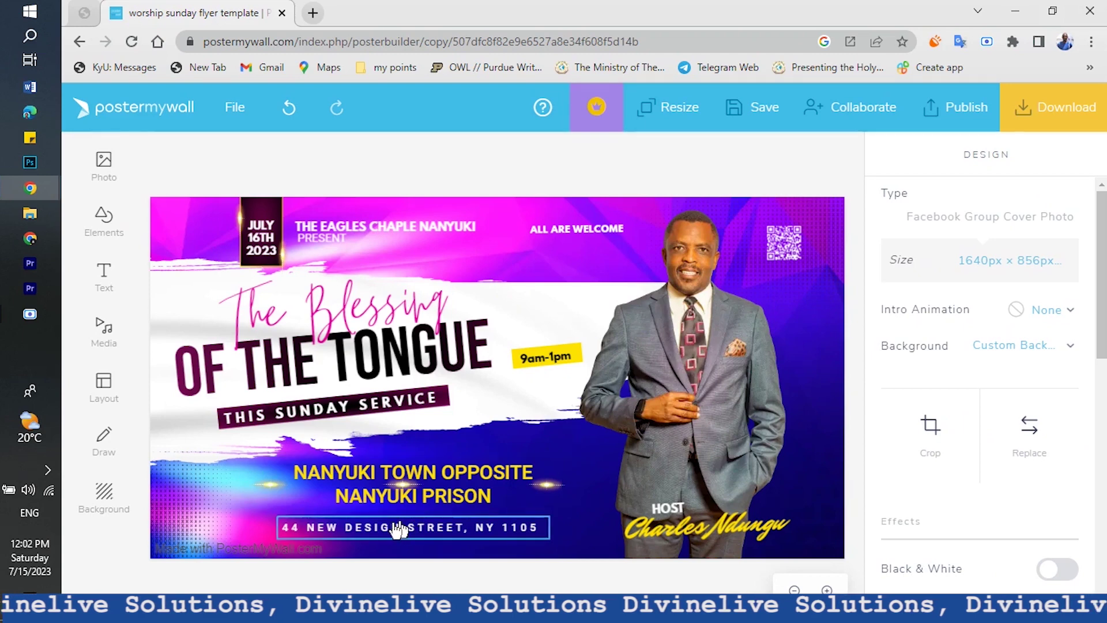
Replace the street address line with 'FB@EAGLES CHAPEL EVENTS'
click(403, 528)
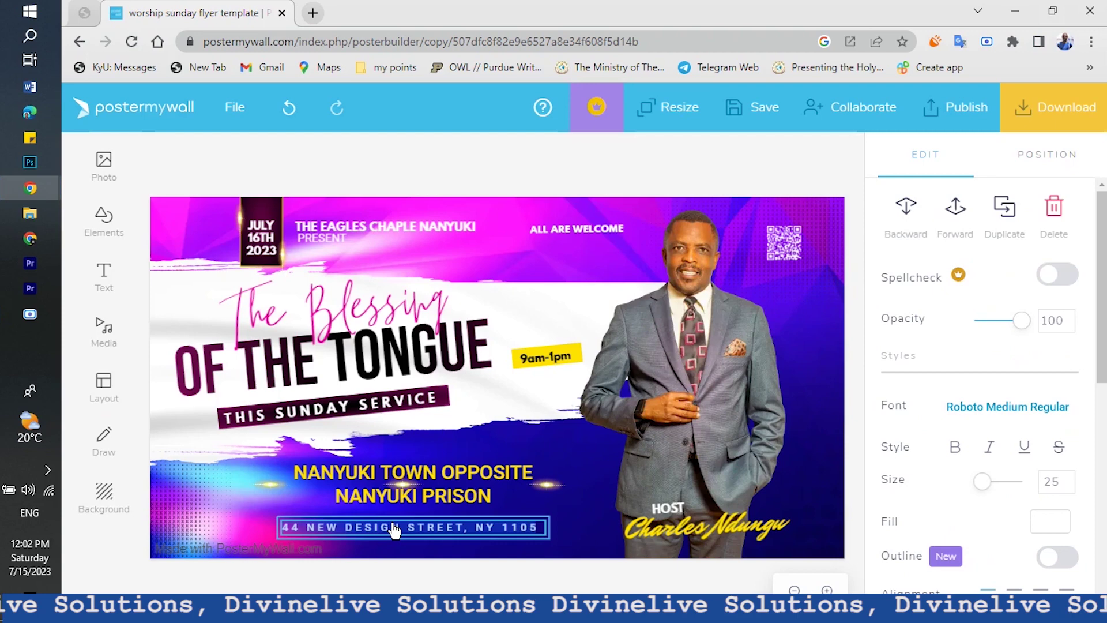
text(F)
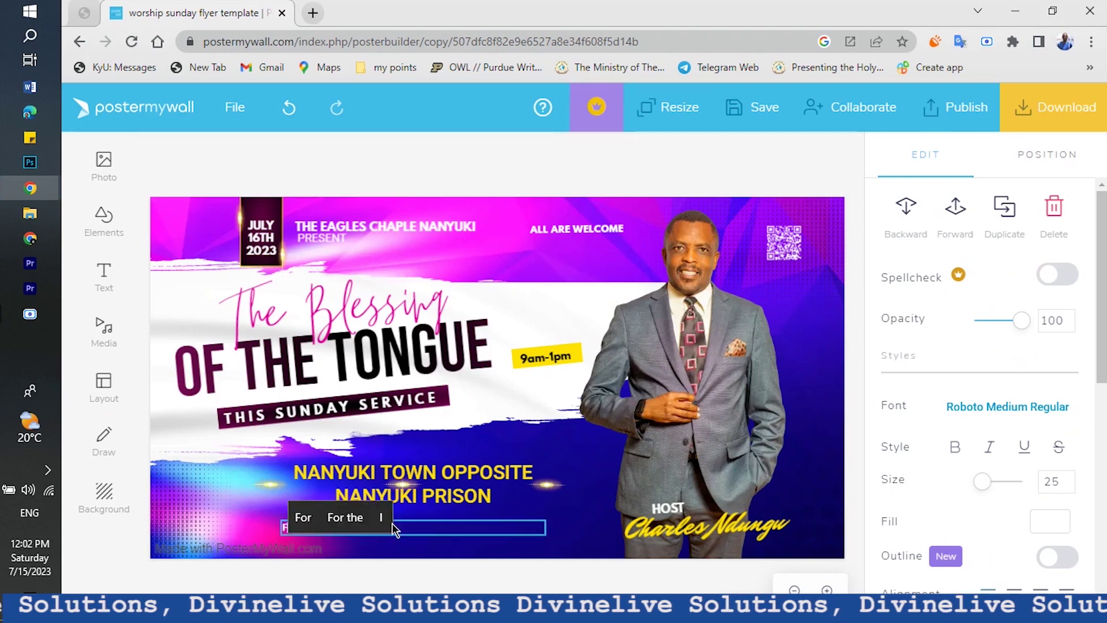
text(B@)
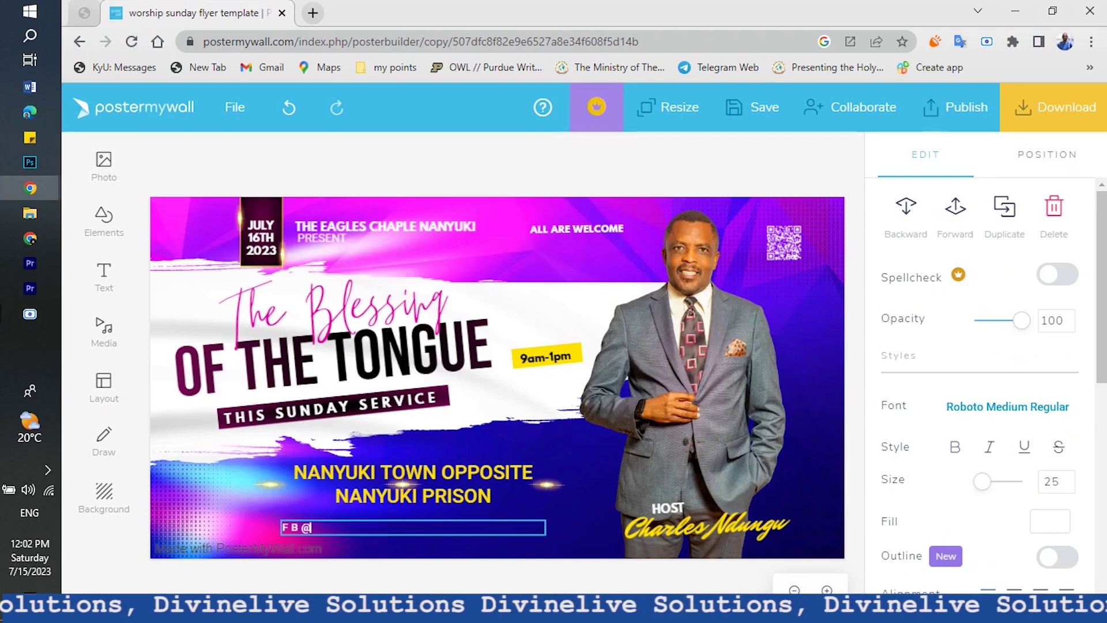
text(ANA)
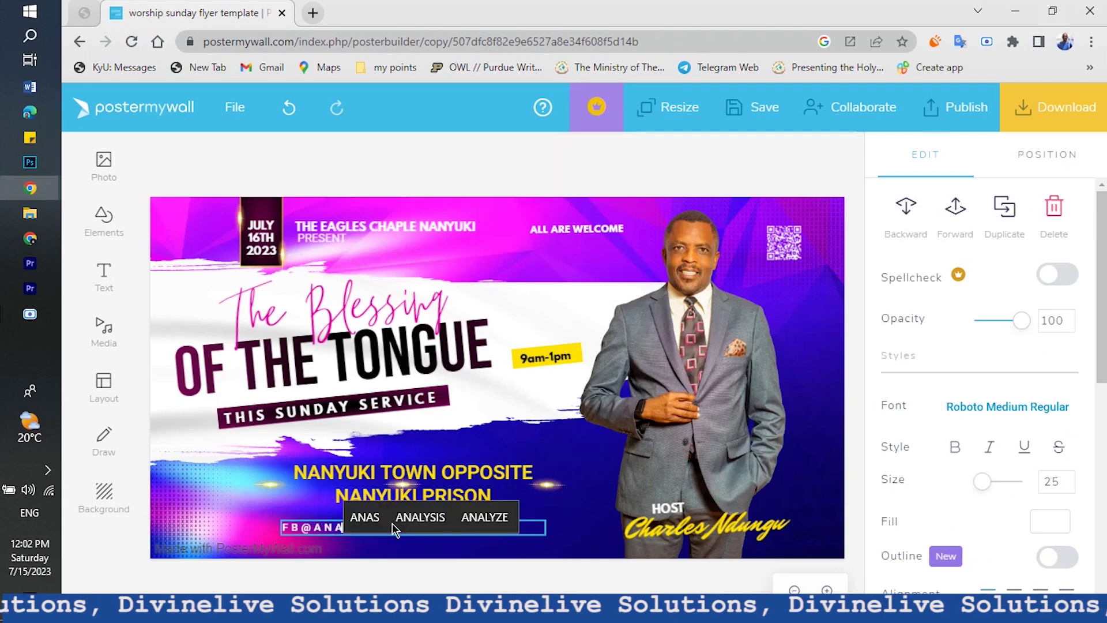
key(BackSpace)
key(BackSpace)
key(BackSpace)
text(EAGLES CHAPEL)
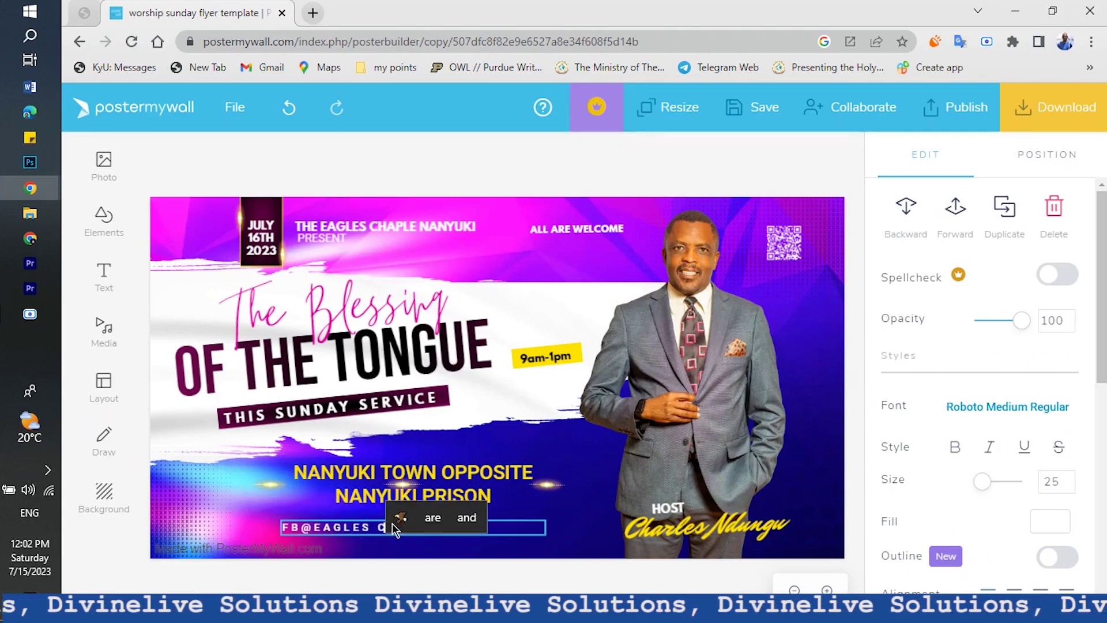
text( EVENST)
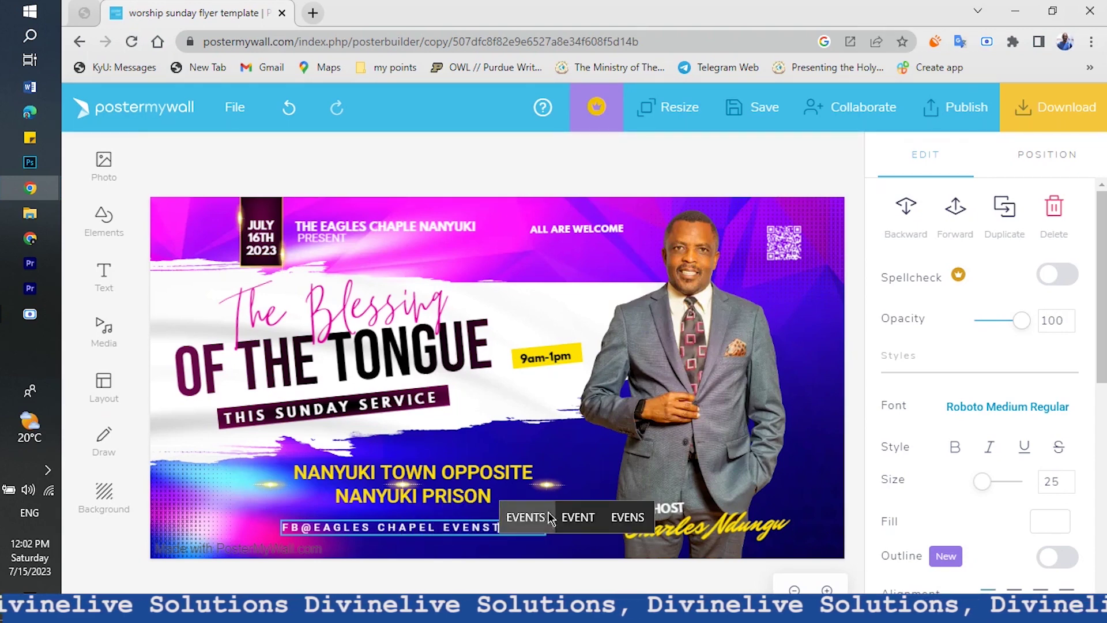
key(BackSpace)
key(BackSpace)
key(BackSpace)
key(BackSpace)
key(BackSpace)
text(VENTS)
click(472, 592)
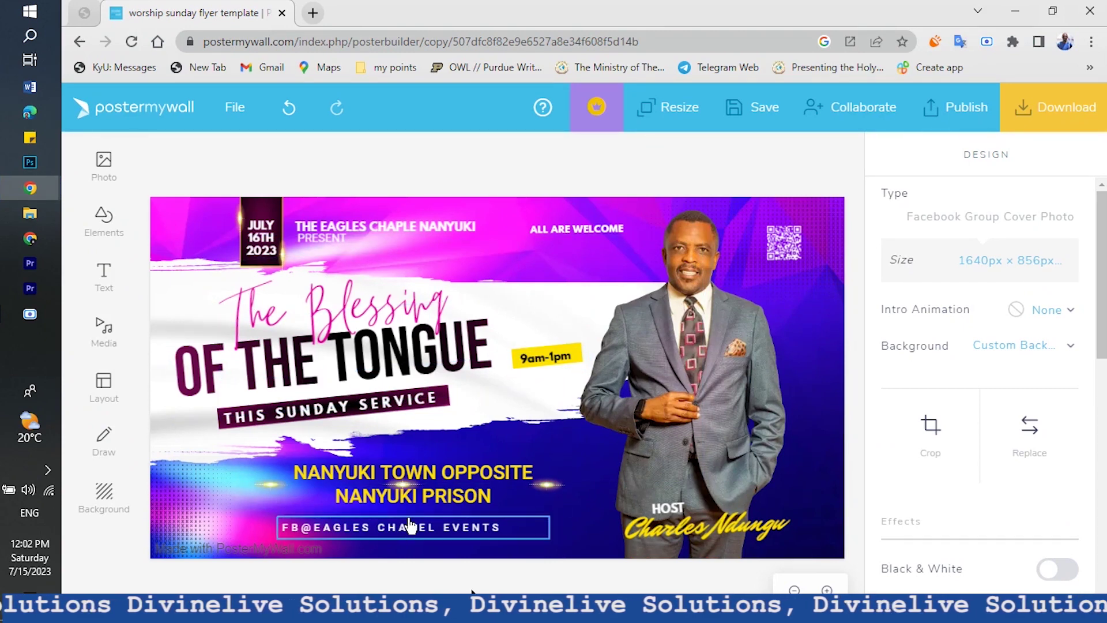
Resize both sparkle accents on either side of the location text
click(529, 492)
drag(519, 510, 489, 530)
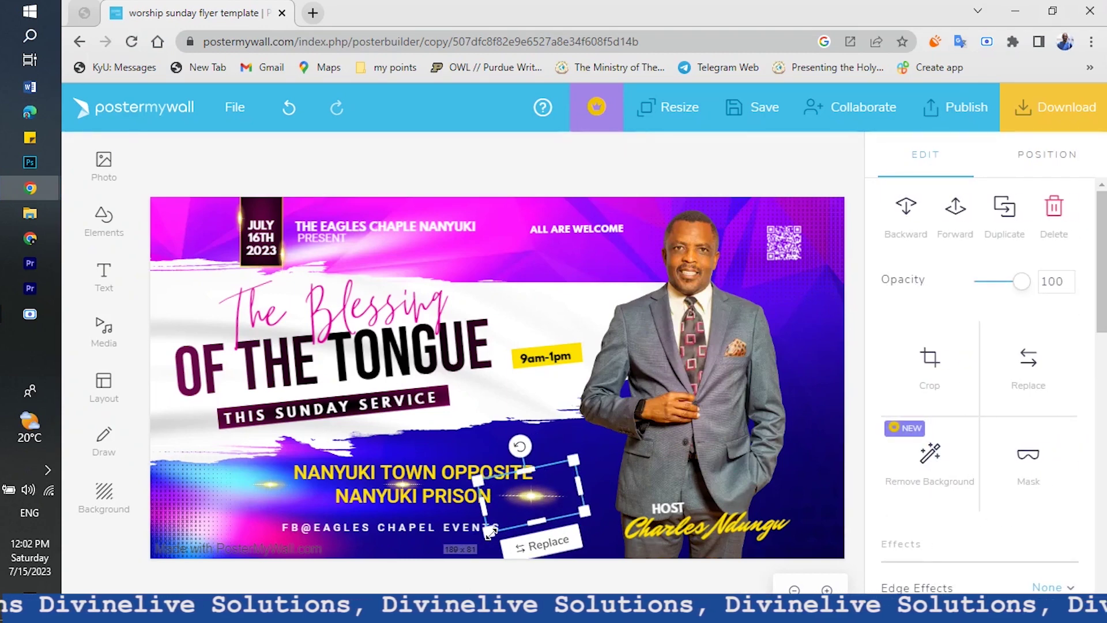
click(420, 578)
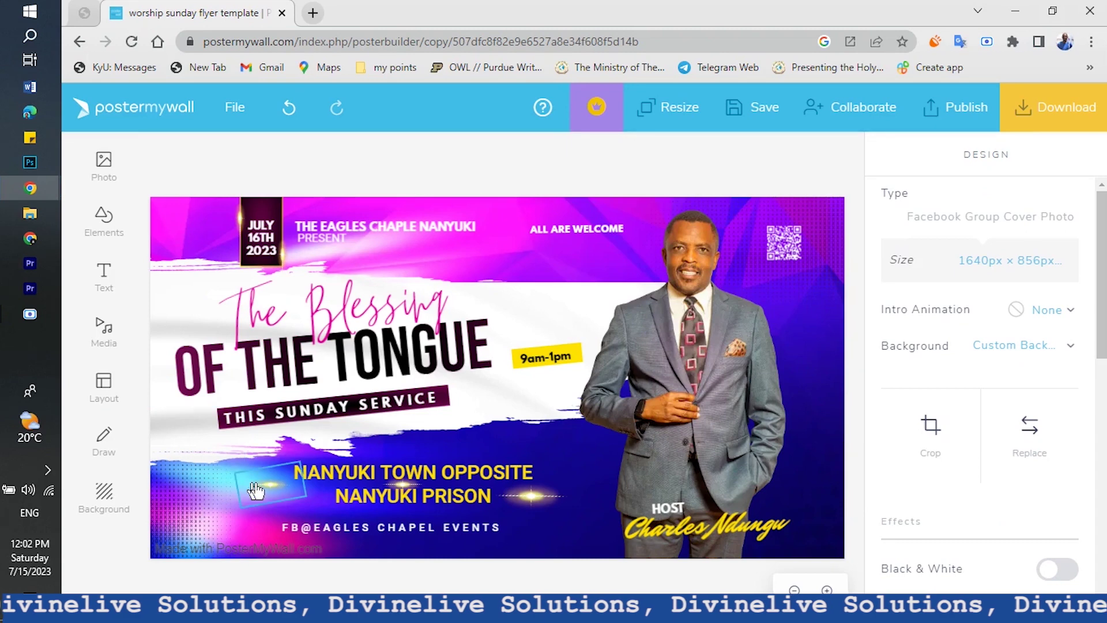
click(254, 491)
drag(246, 504, 304, 506)
click(424, 581)
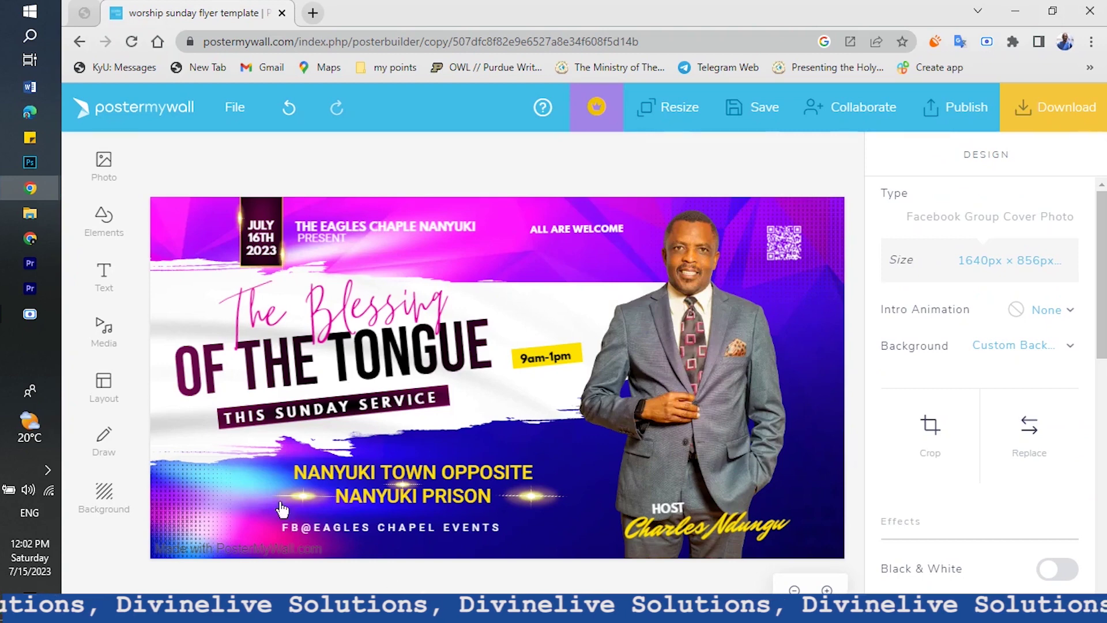
Shrink the NANYUKI location text from 46 to 42 and shift it slightly left
click(378, 481)
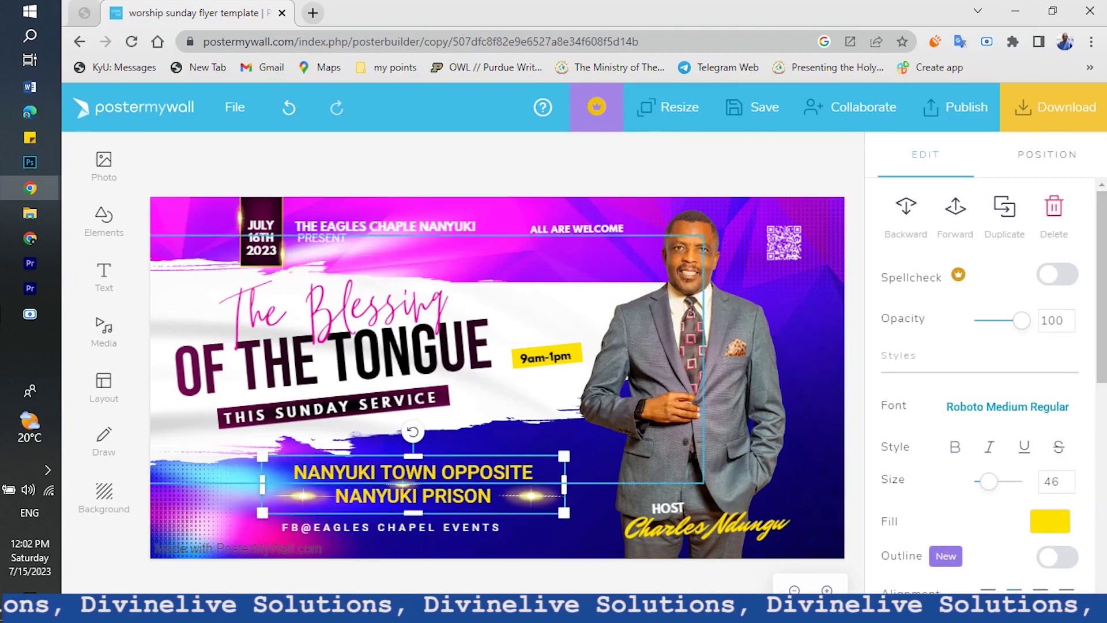
drag(262, 454, 278, 461)
click(495, 563)
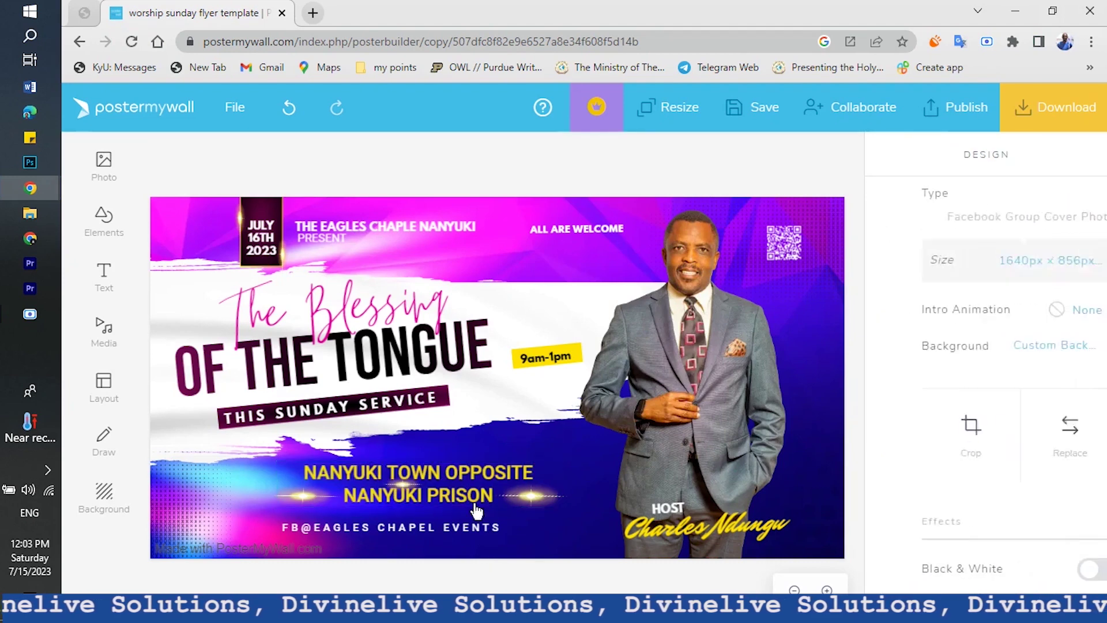
drag(464, 477, 447, 474)
click(494, 555)
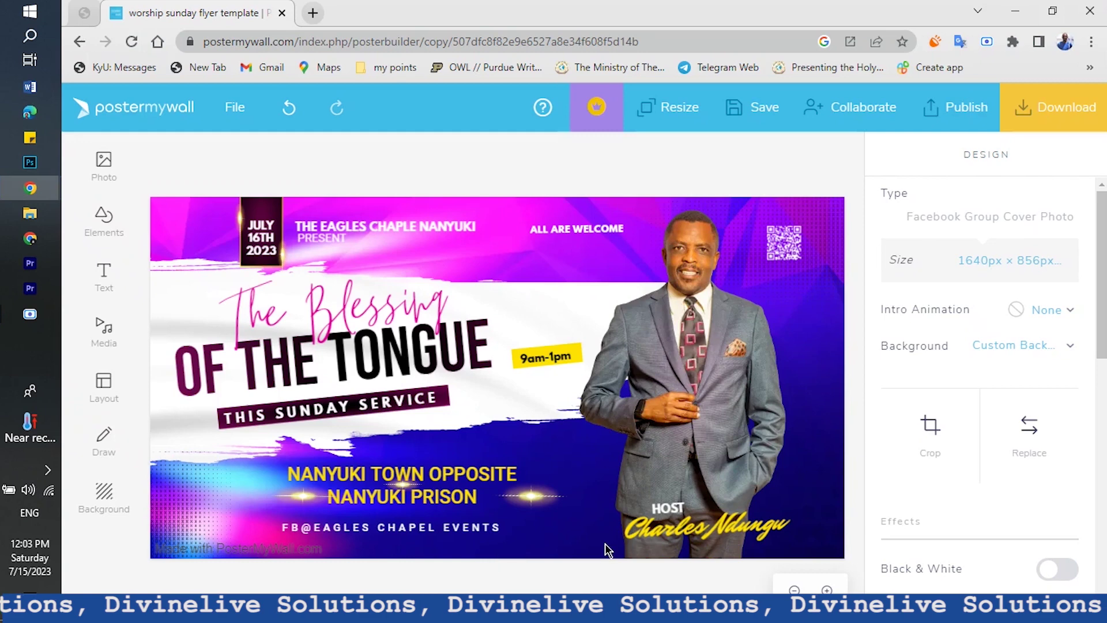
click(700, 539)
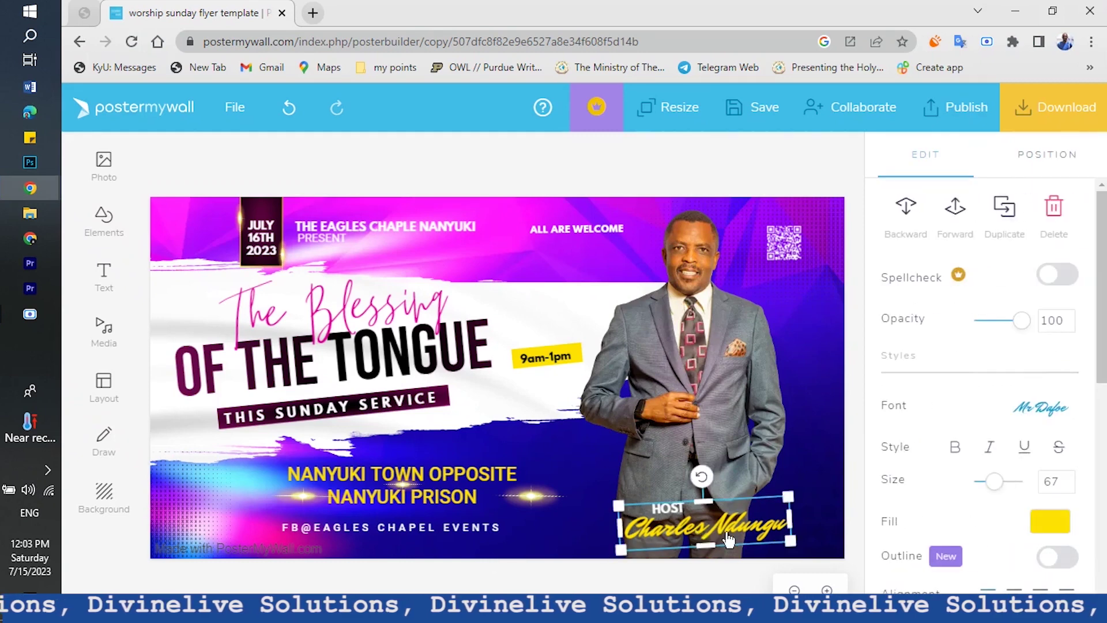
Add the host's surname on a new line under the host name
click(779, 528)
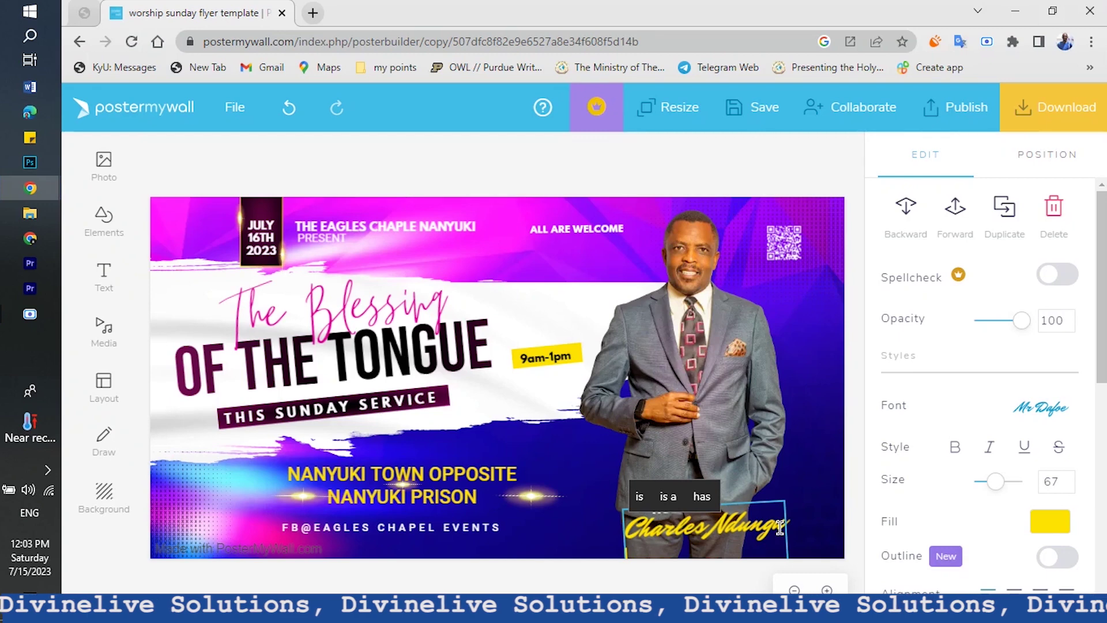
key(Return)
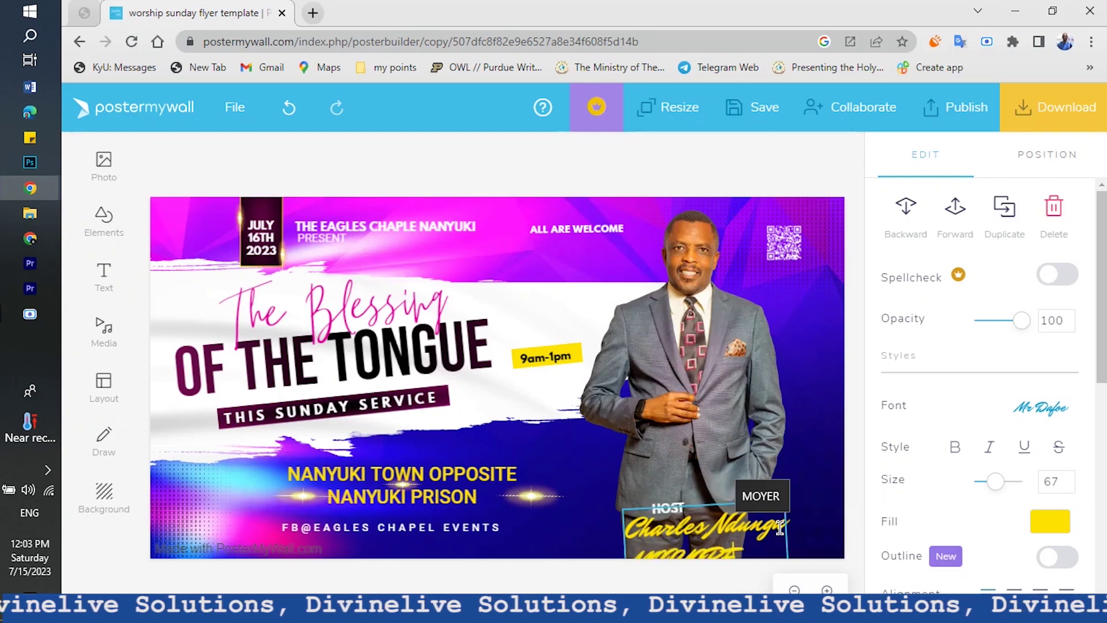
key(BackSpace)
key(BackSpace)
key(BackSpace)
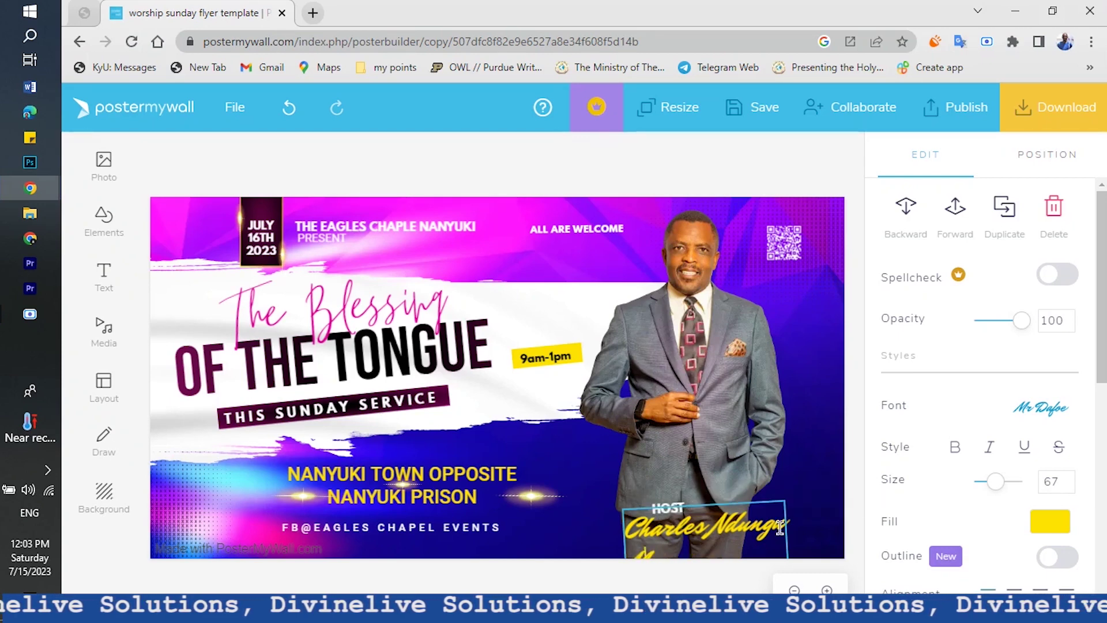
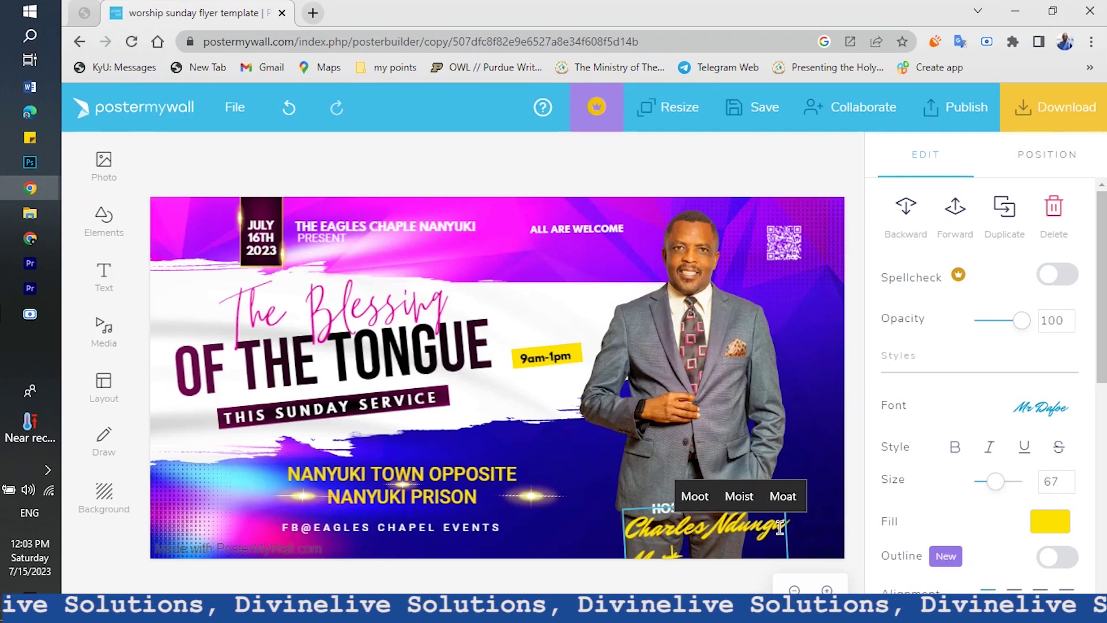
key(BackSpace)
key(BackSpace)
key(BackSpace)
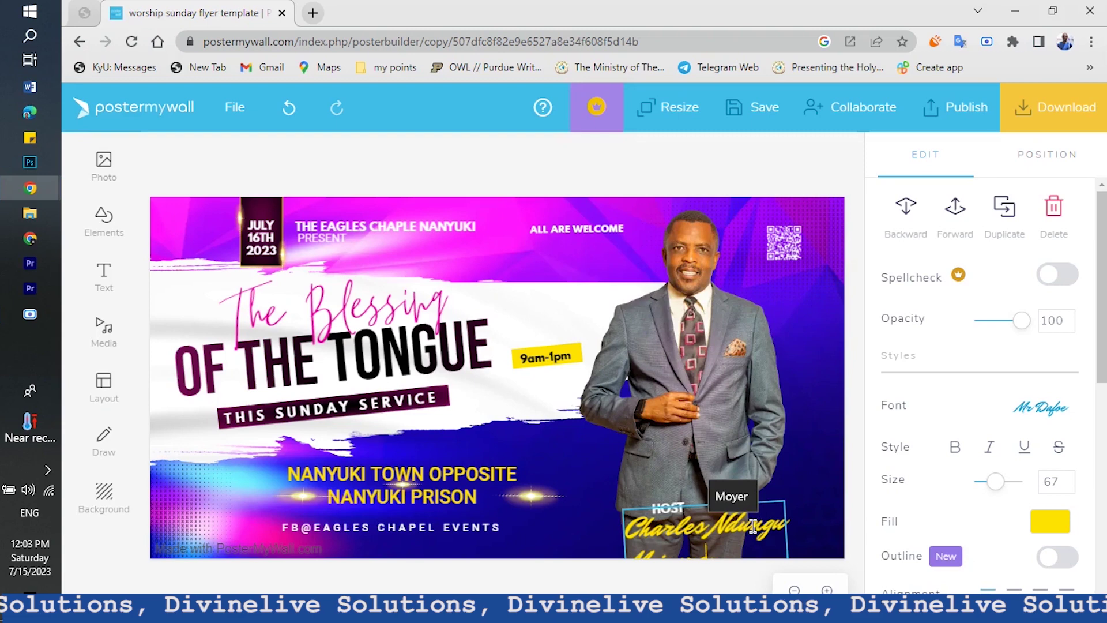
click(519, 578)
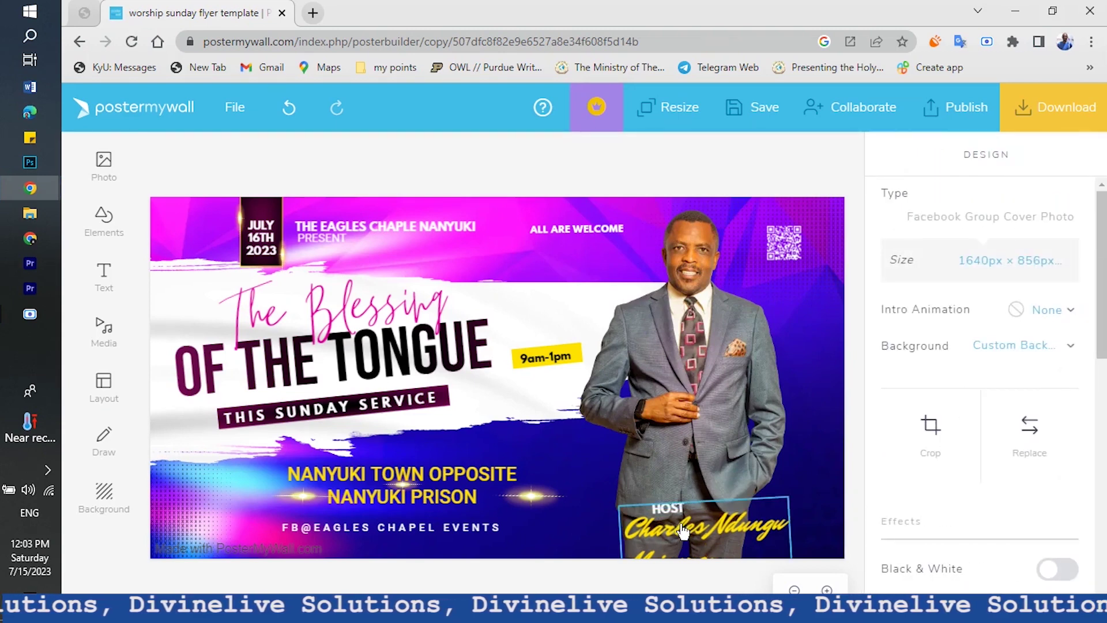
Shrink the host name to size 55 and nudge it left and up
click(682, 531)
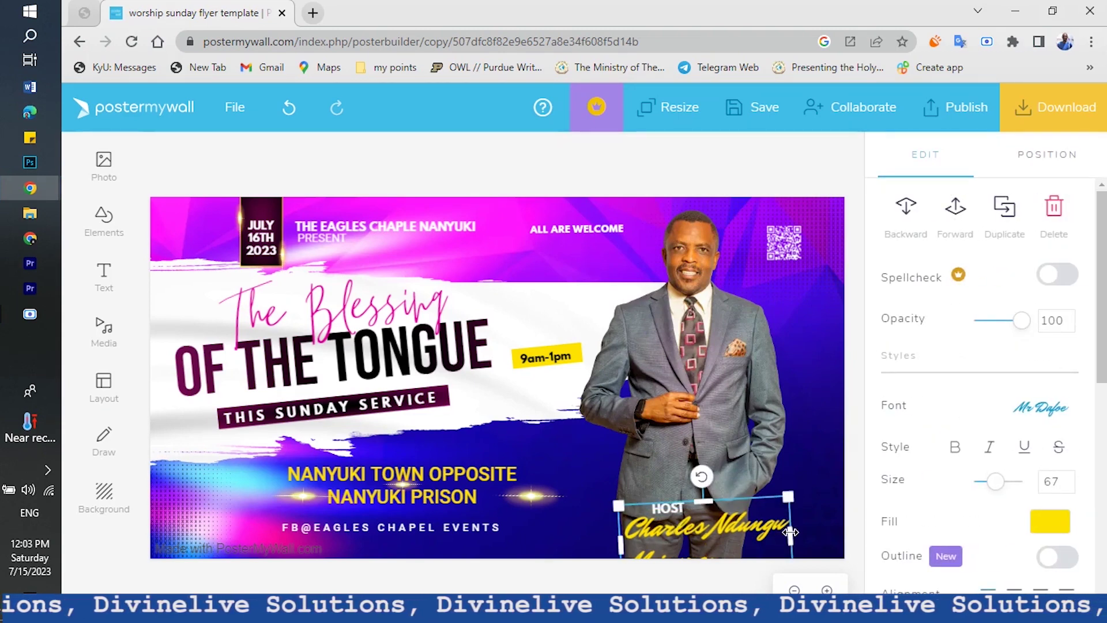
double_click(753, 530)
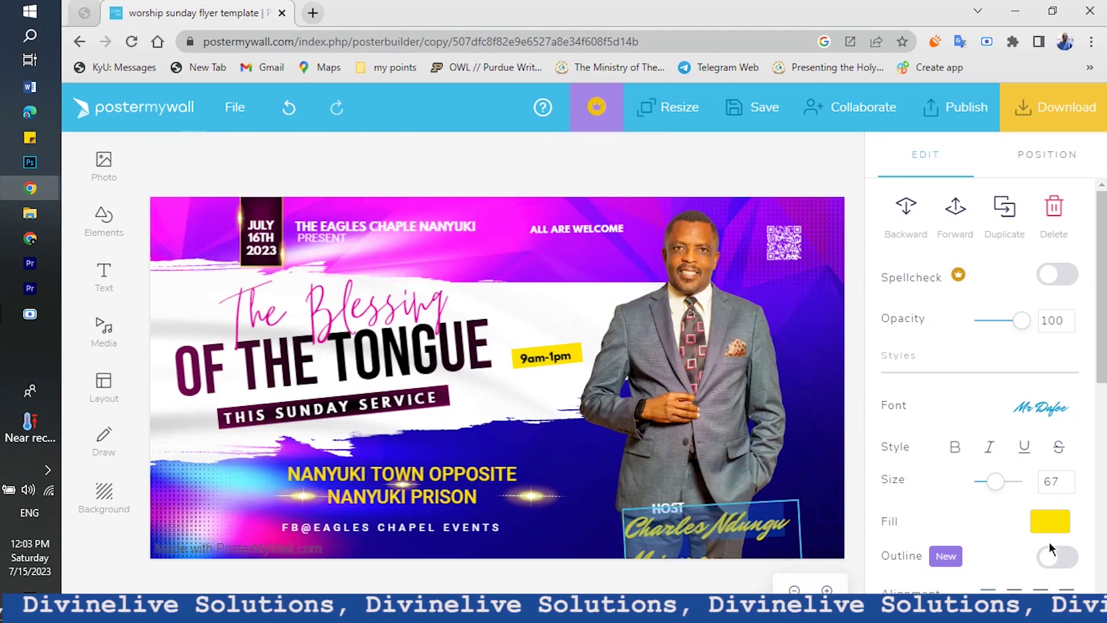
drag(644, 558, 649, 559)
drag(712, 529, 690, 529)
drag(777, 492, 742, 517)
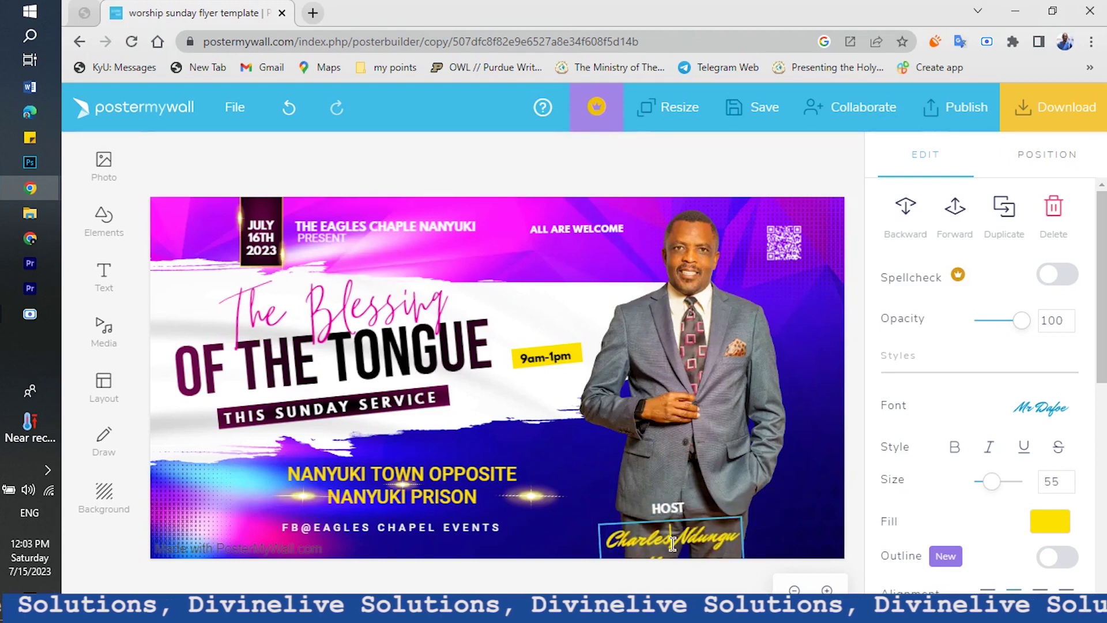
click(641, 579)
drag(671, 541, 671, 524)
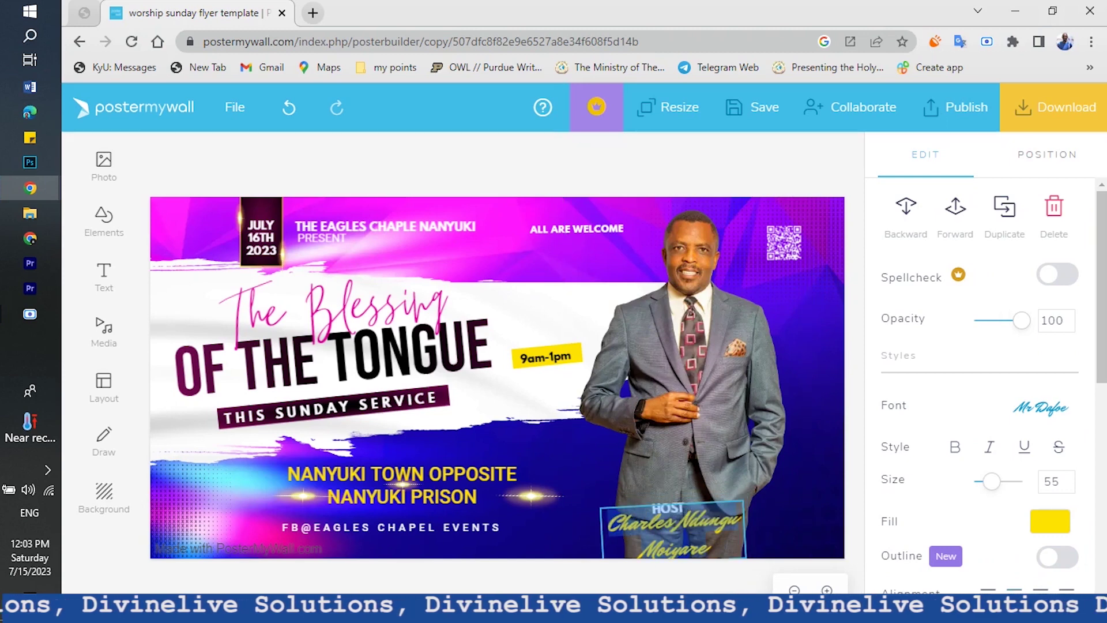
key(Escape)
Move the HOST label and the three-line host name upward
click(668, 507)
drag(668, 507, 669, 460)
drag(669, 523, 669, 495)
click(539, 590)
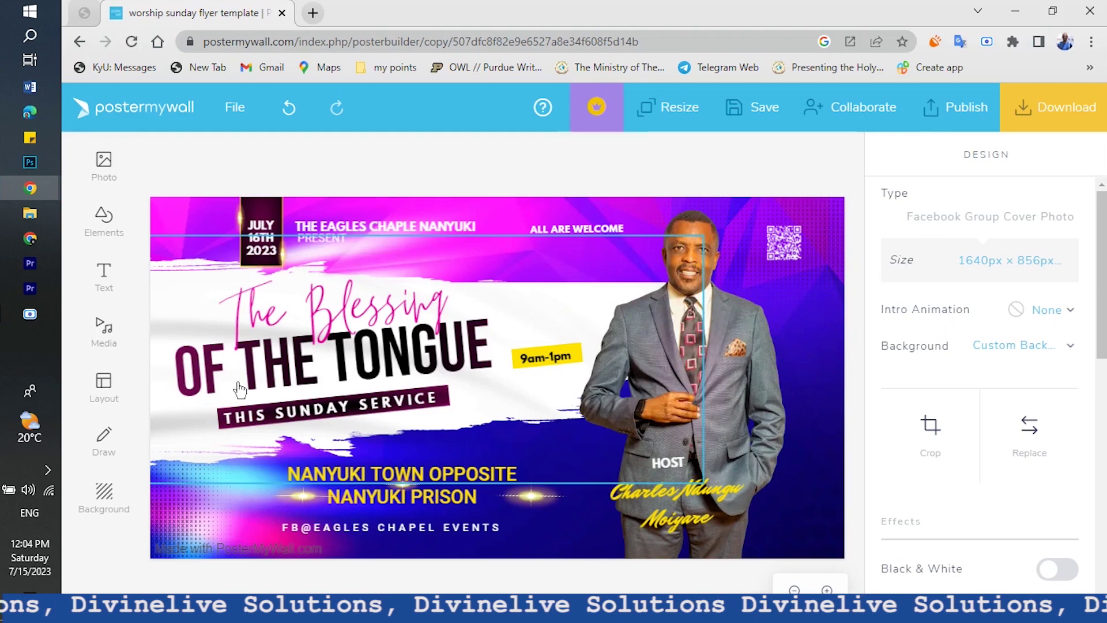
Download the flyer as a Basic Image JPEG named 'church' on the Desktop
click(1019, 112)
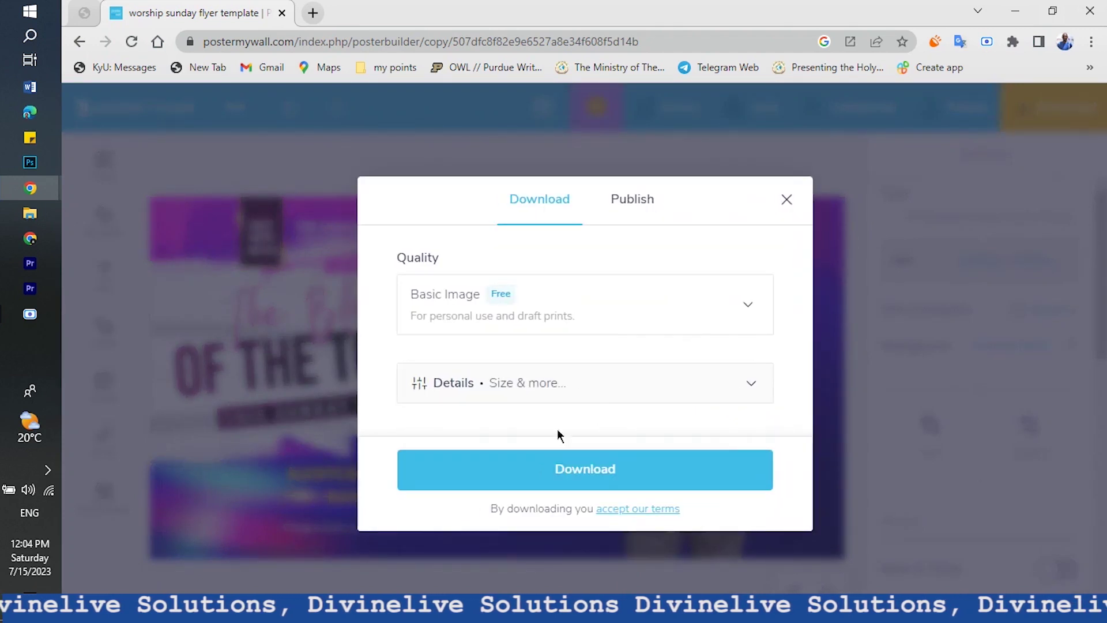
click(585, 479)
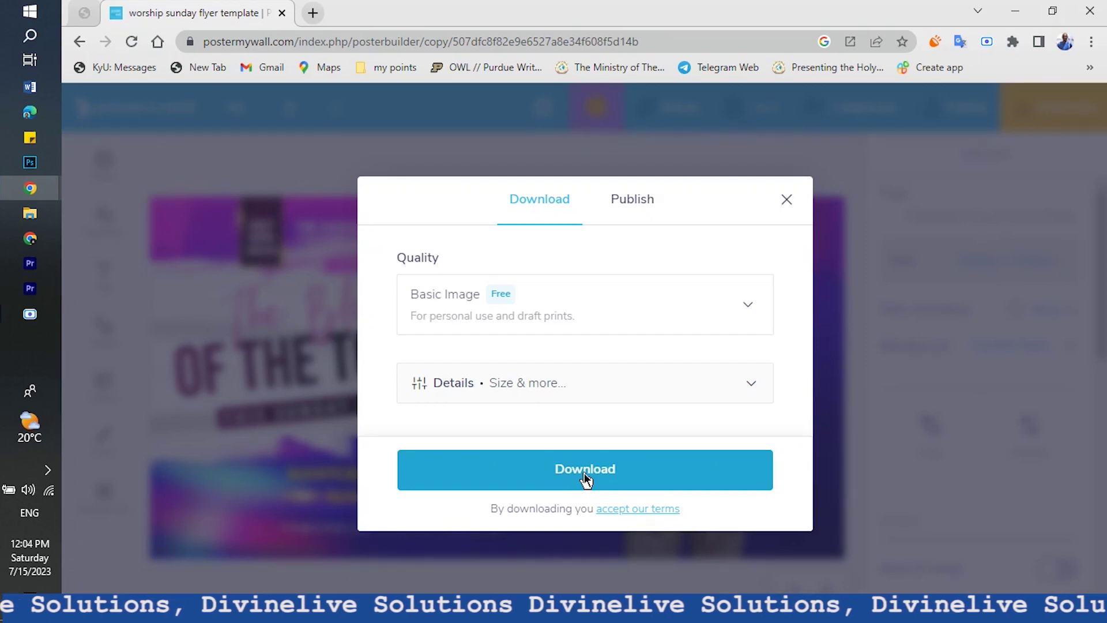
click(583, 470)
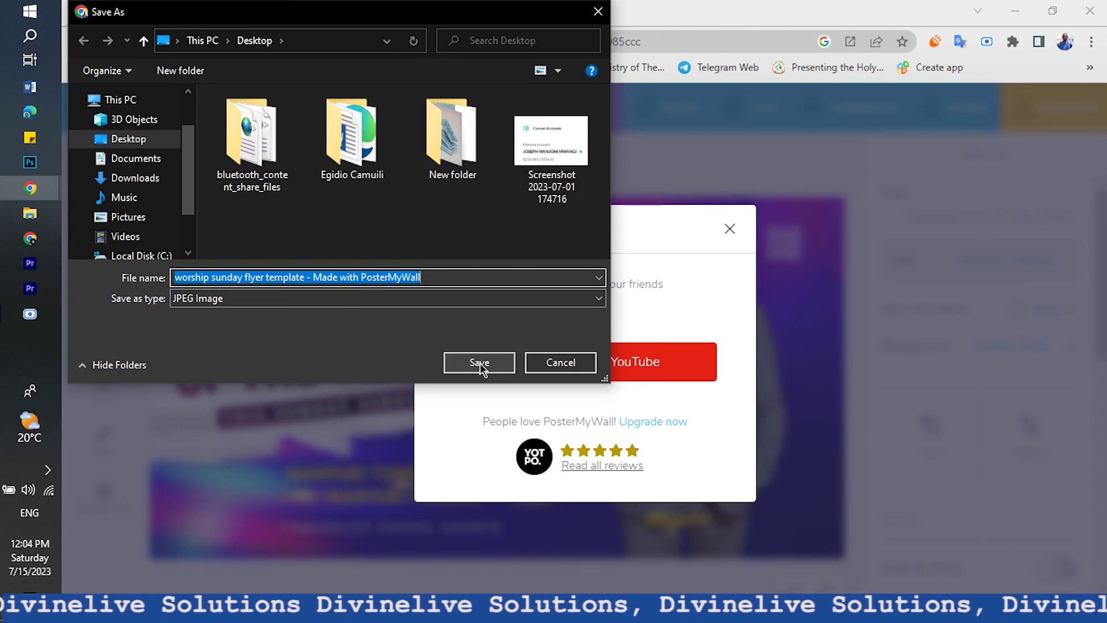
text(church)
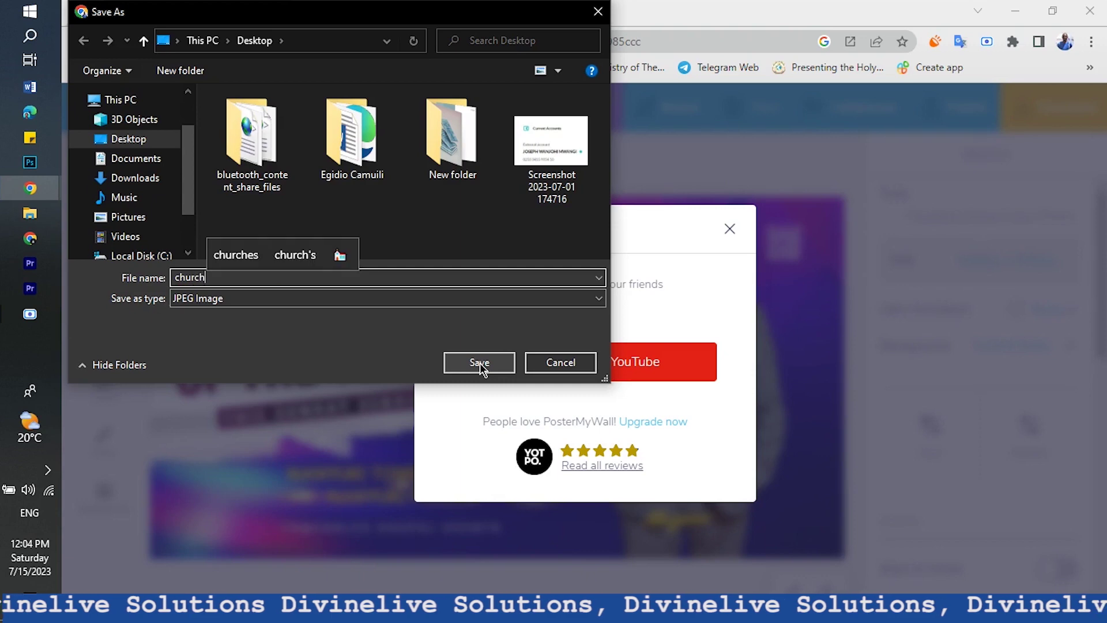
click(462, 372)
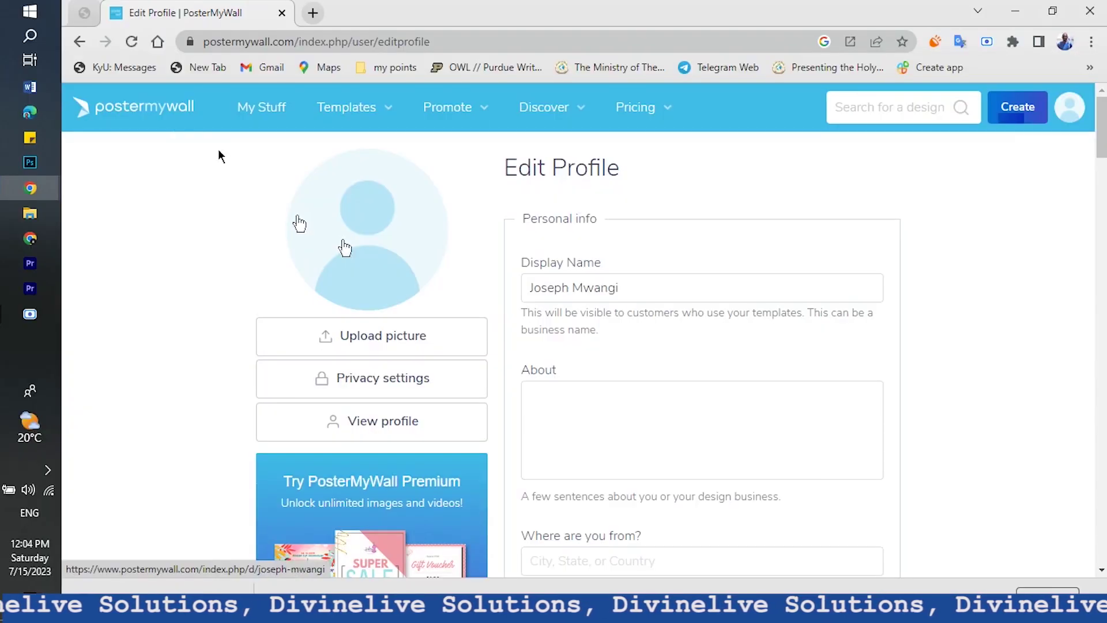
Go through the account profile page to My Stuff and browse the saved church flyer designs
click(1064, 112)
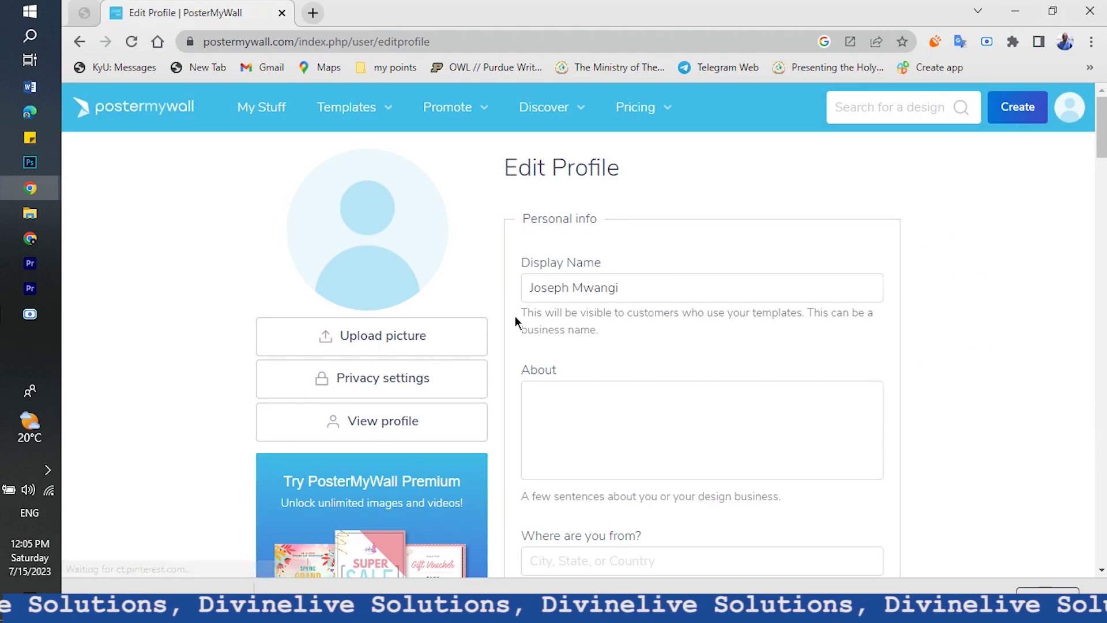
scroll(700, 410, down, 10)
scroll(699, 410, down, 15)
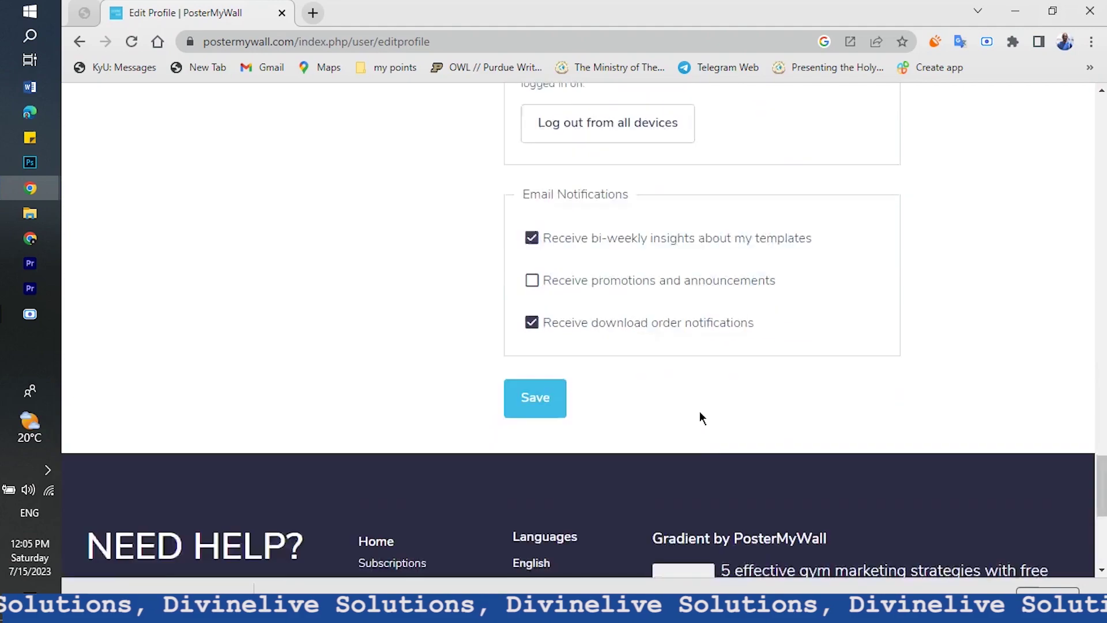
scroll(700, 411, up, 8)
scroll(700, 411, up, 15)
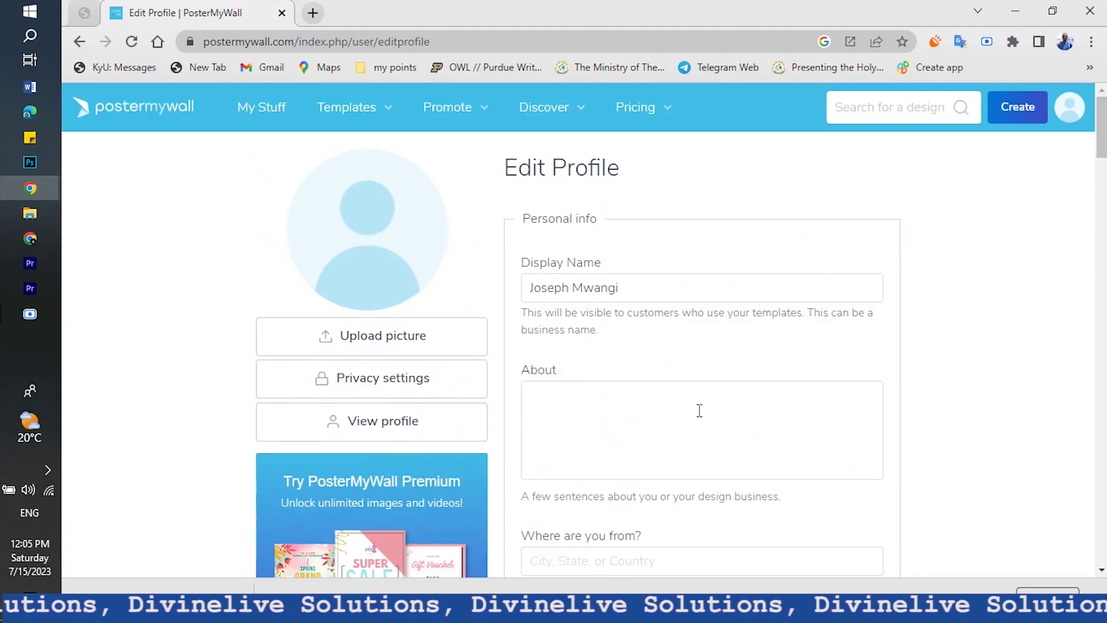
click(242, 105)
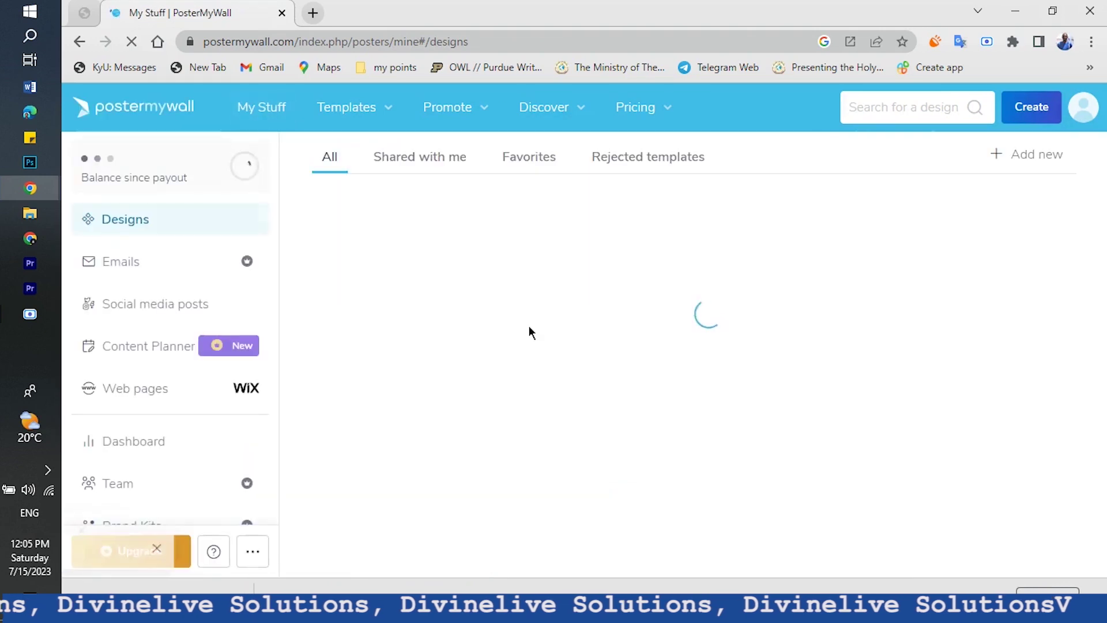
scroll(528, 329, down, 3)
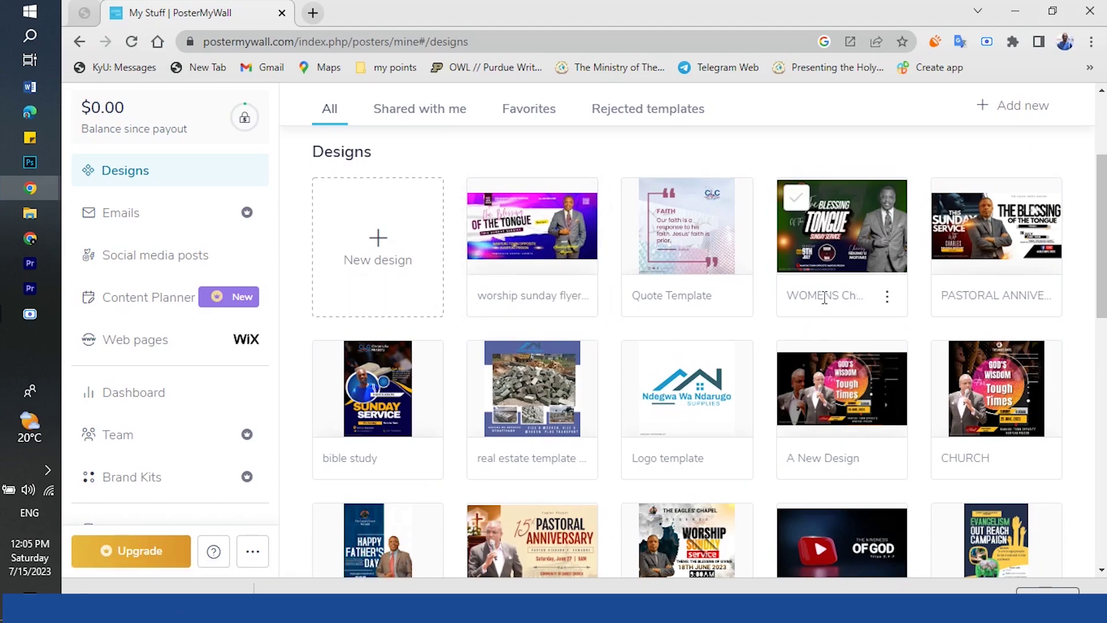
scroll(825, 298, down, 15)
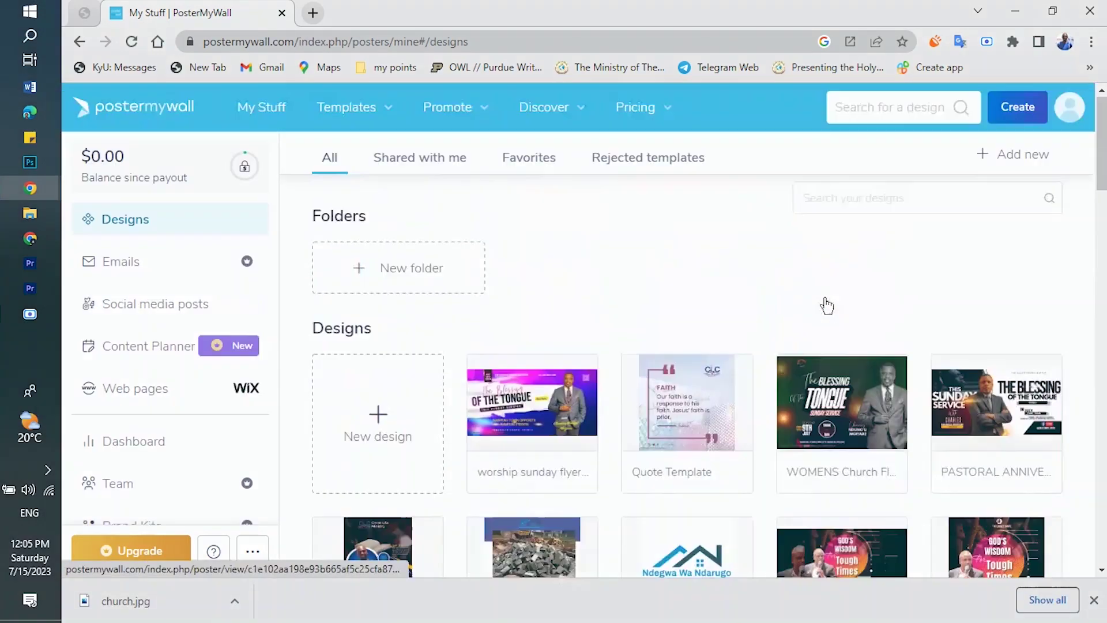